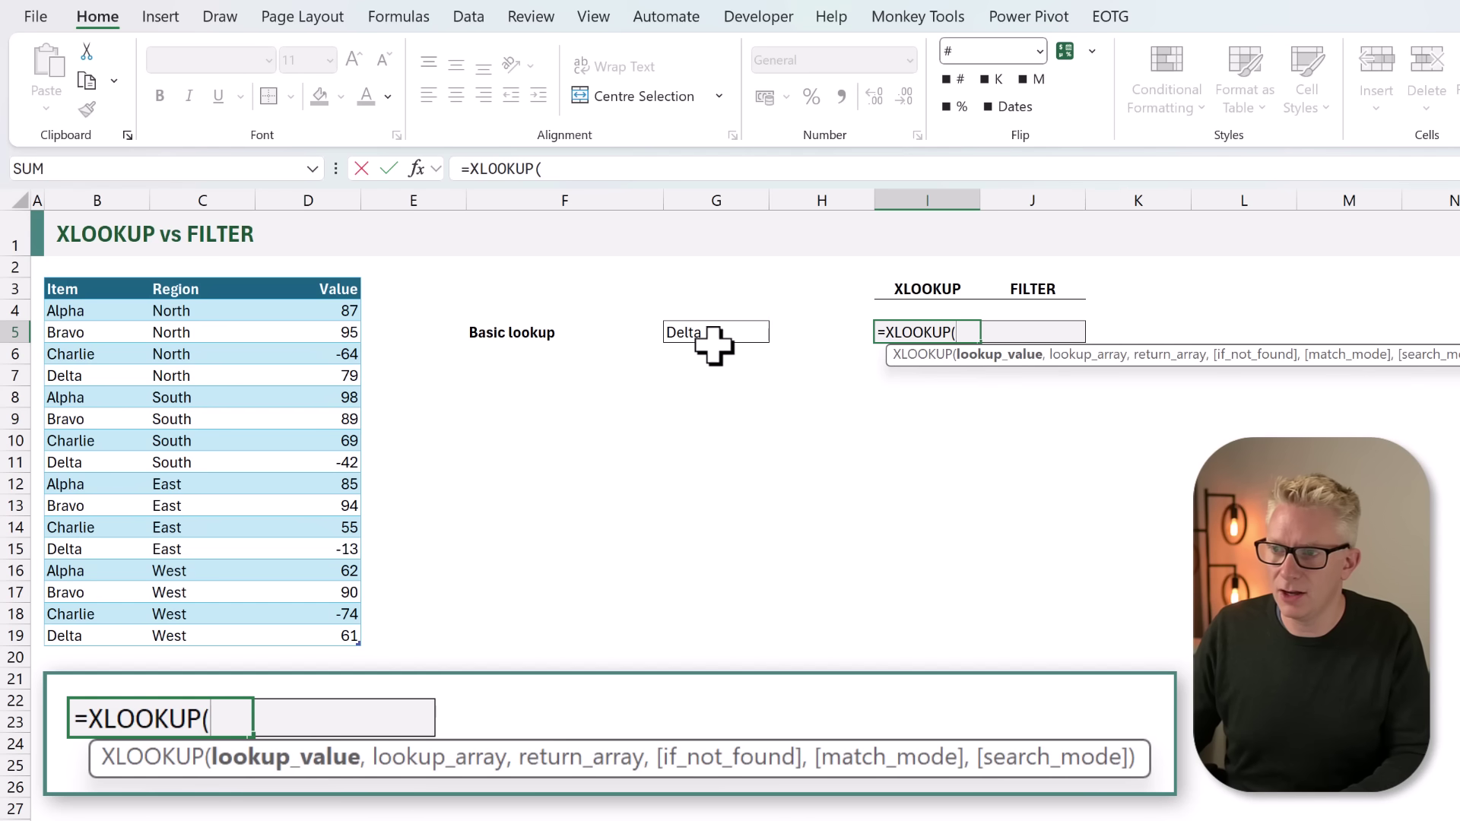
- Complete I5 as =XLOOKUP(G5,Data[Item],Data[Value]), returning 79 for Delta
click(710, 330)
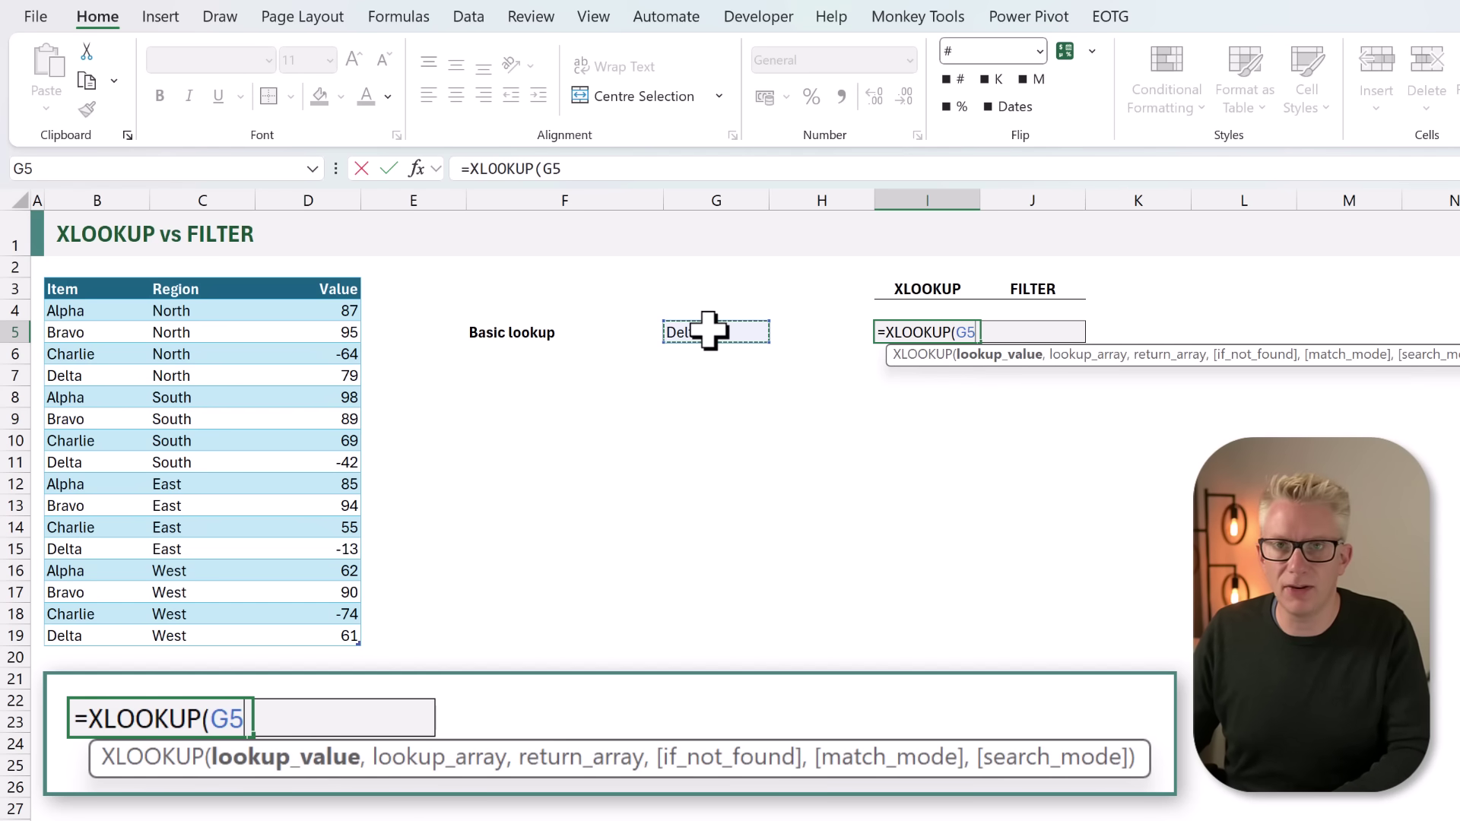
text(,)
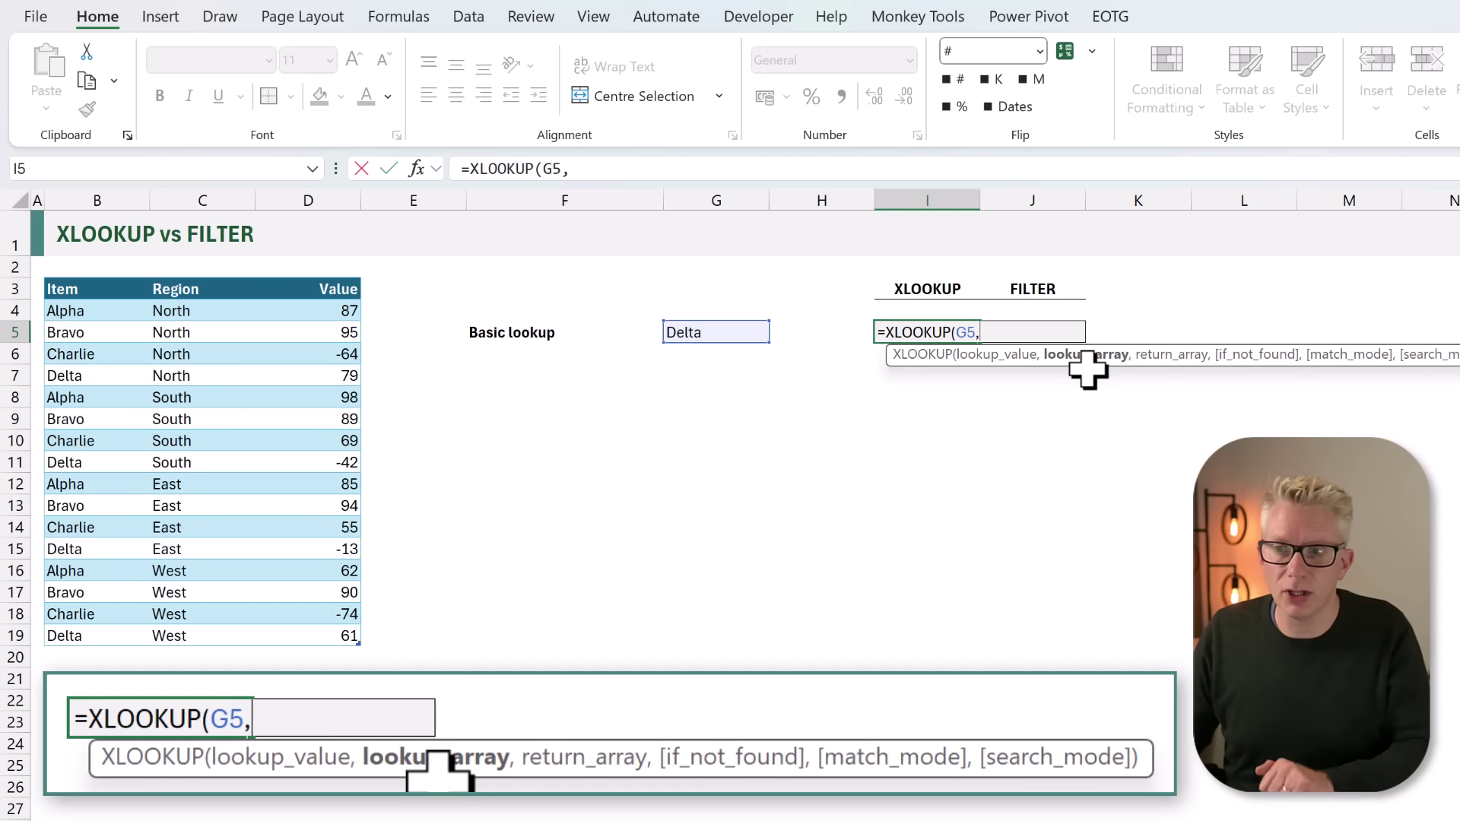
click(98, 270)
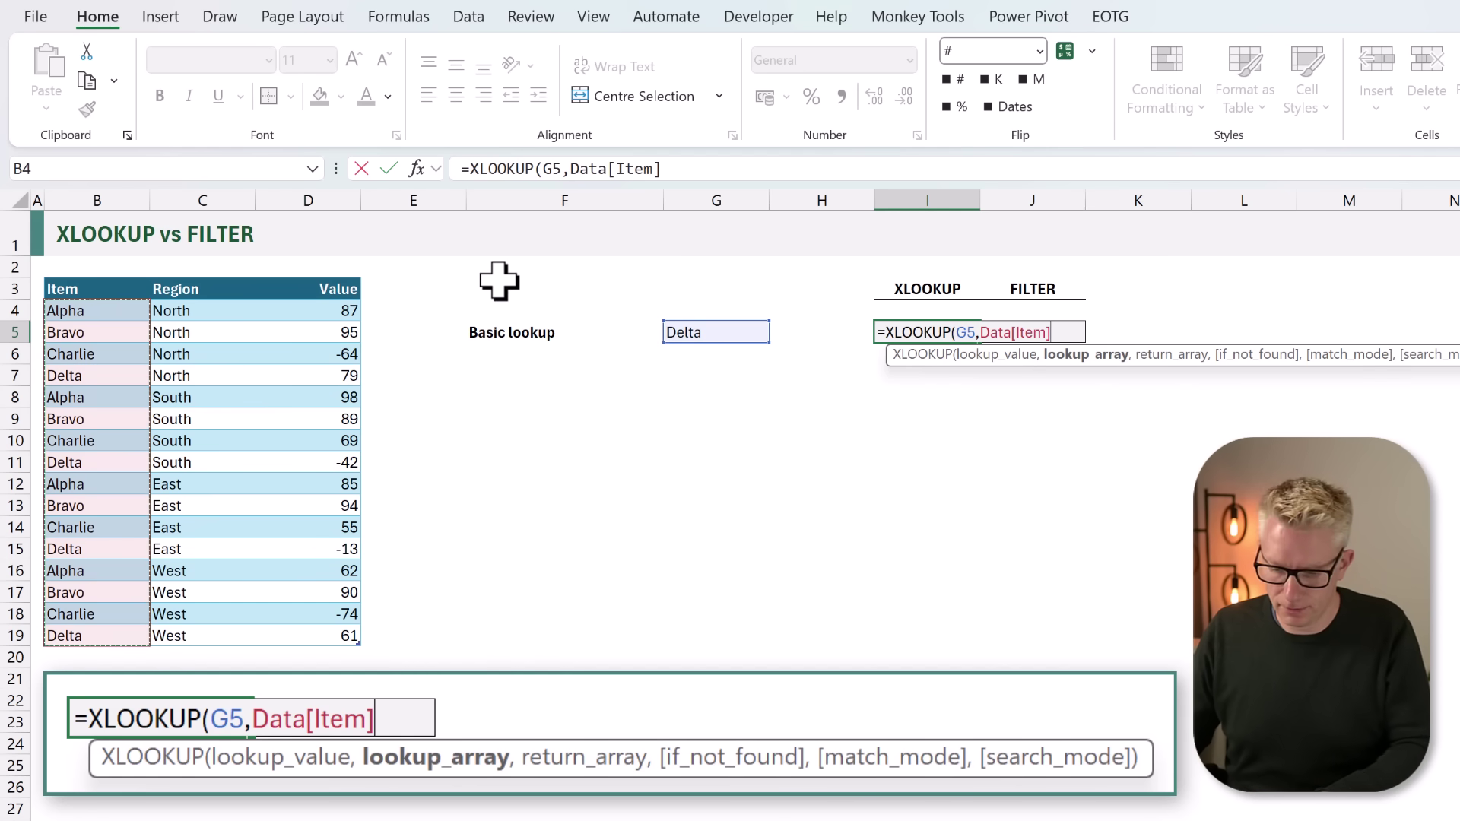
text(,)
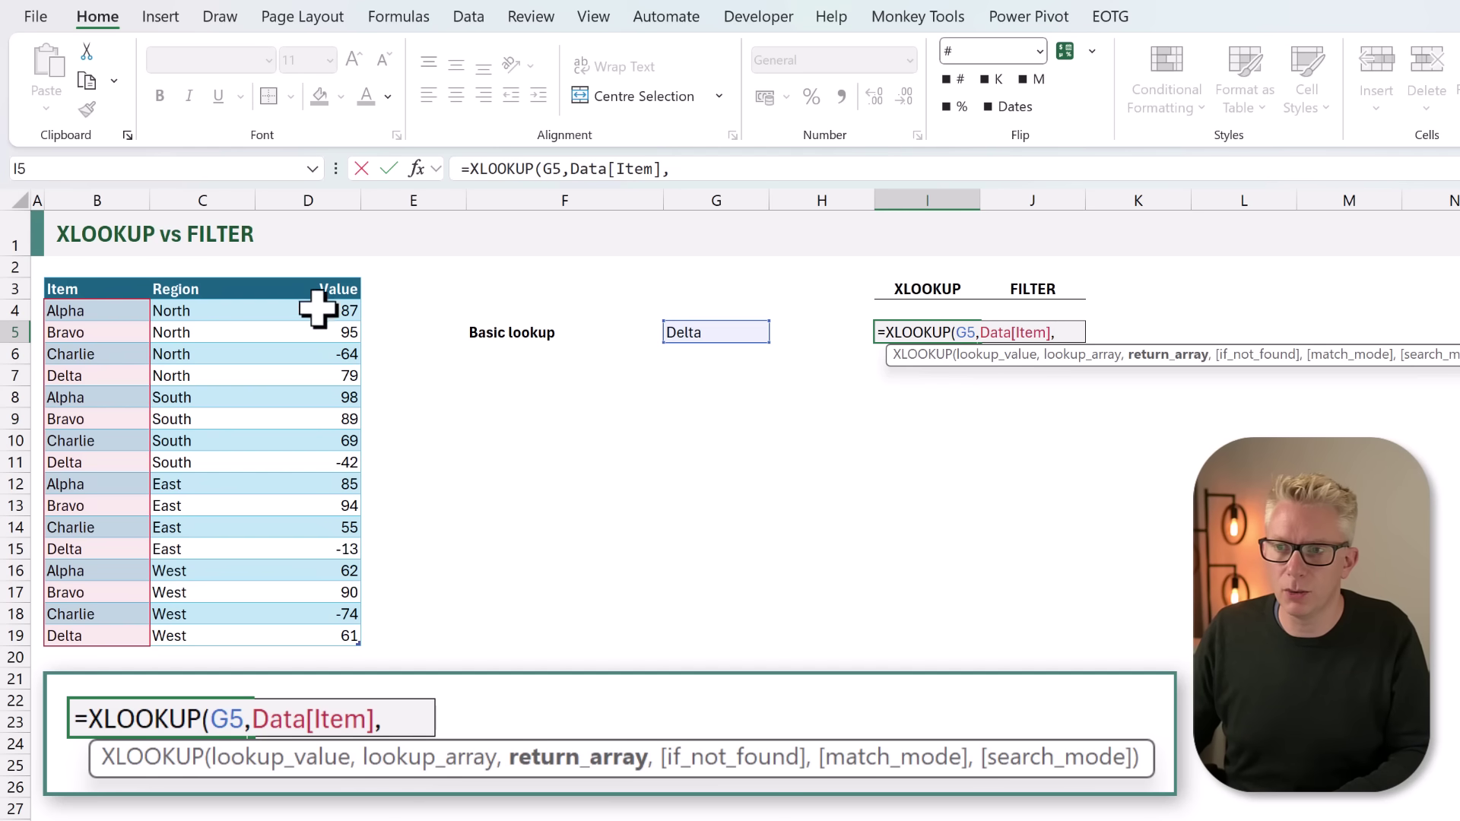
click(320, 269)
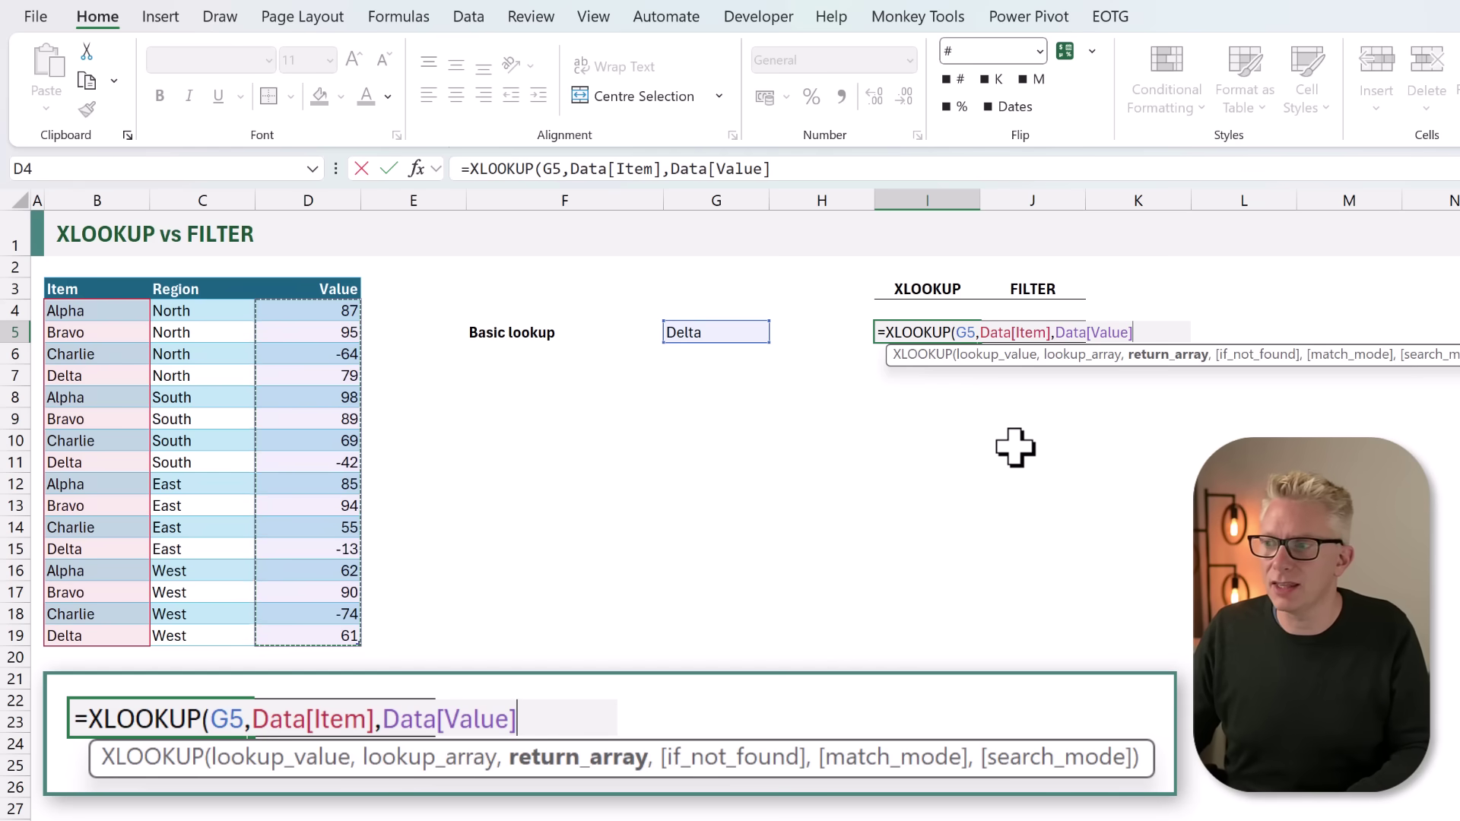
text())
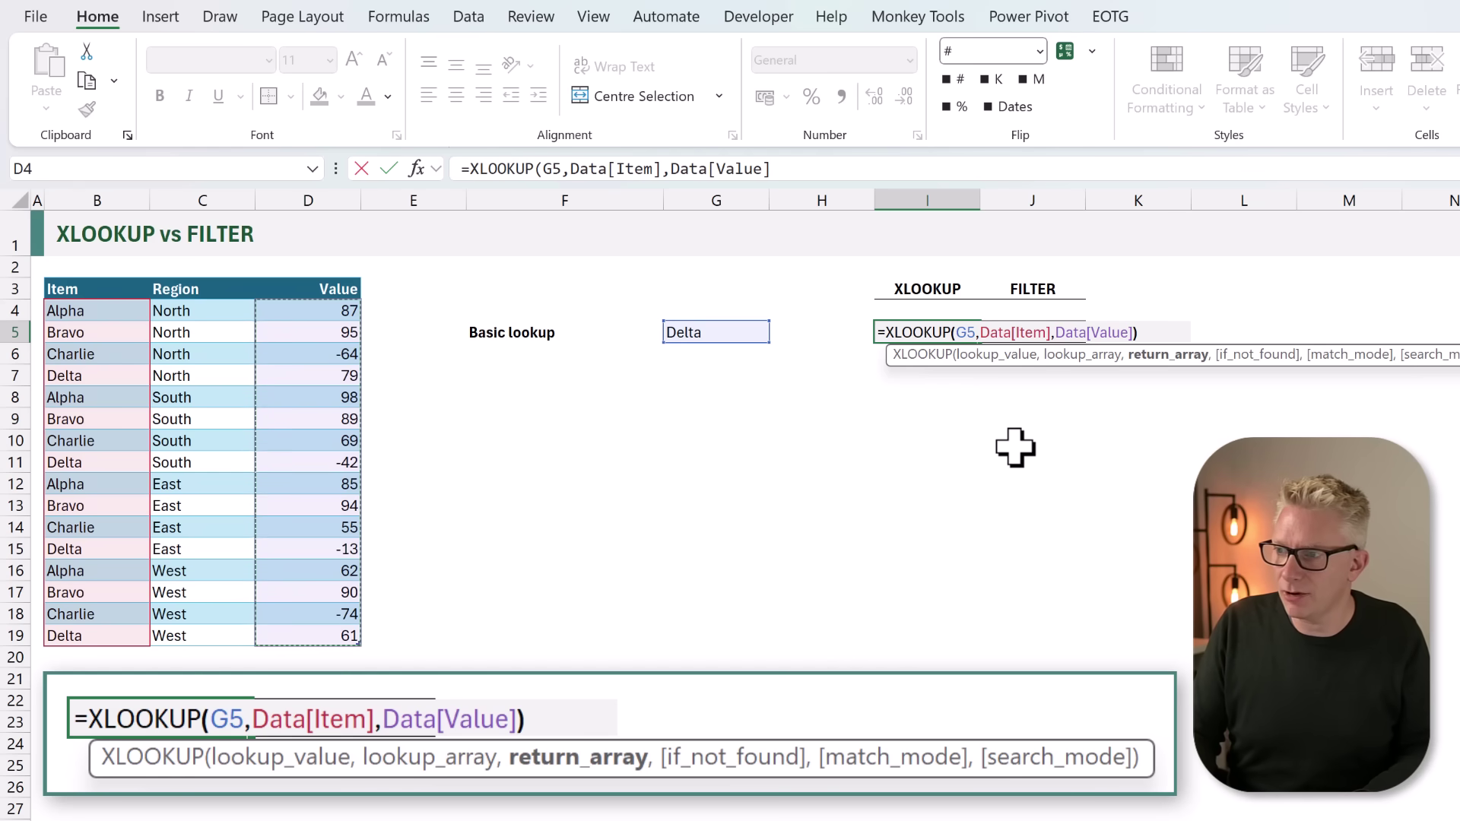
key(ctrl+Return)
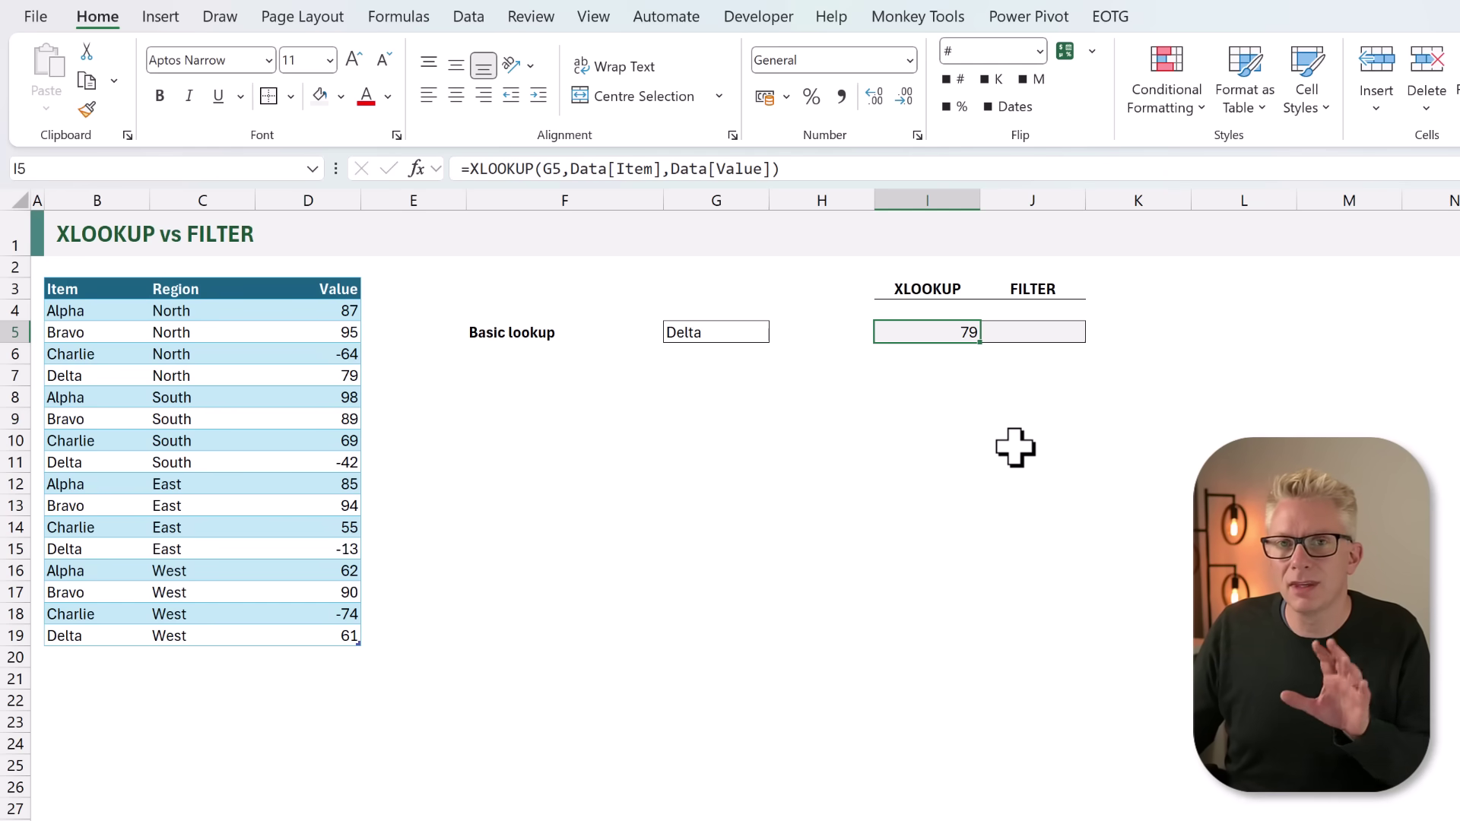
click(1060, 336)
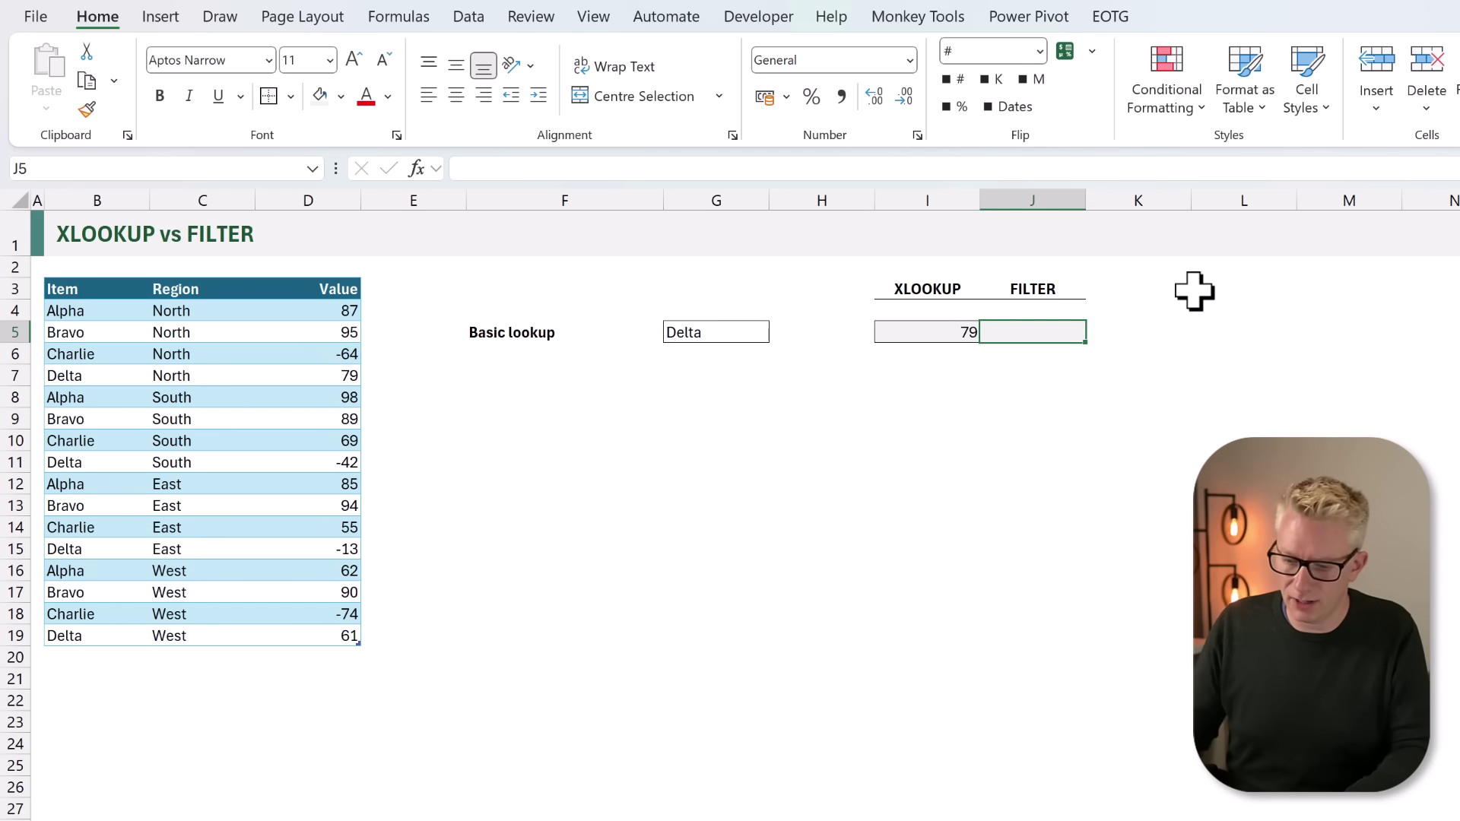
- Enter =FILTER(Data[Value],Data[Item]=G5) in J5, spilling 79, -42, -13 and 61
text(=FIL)
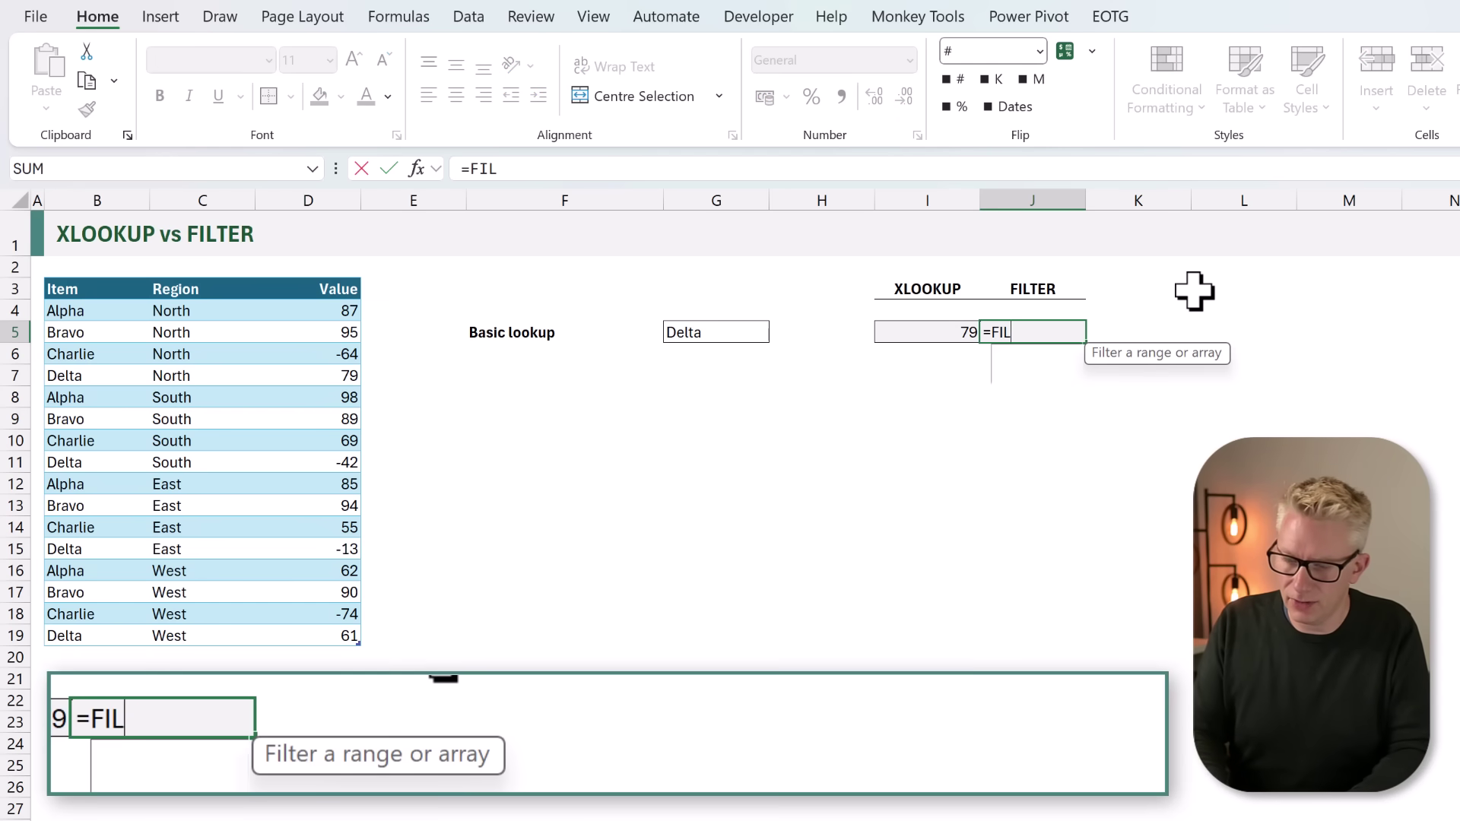
text(TER()
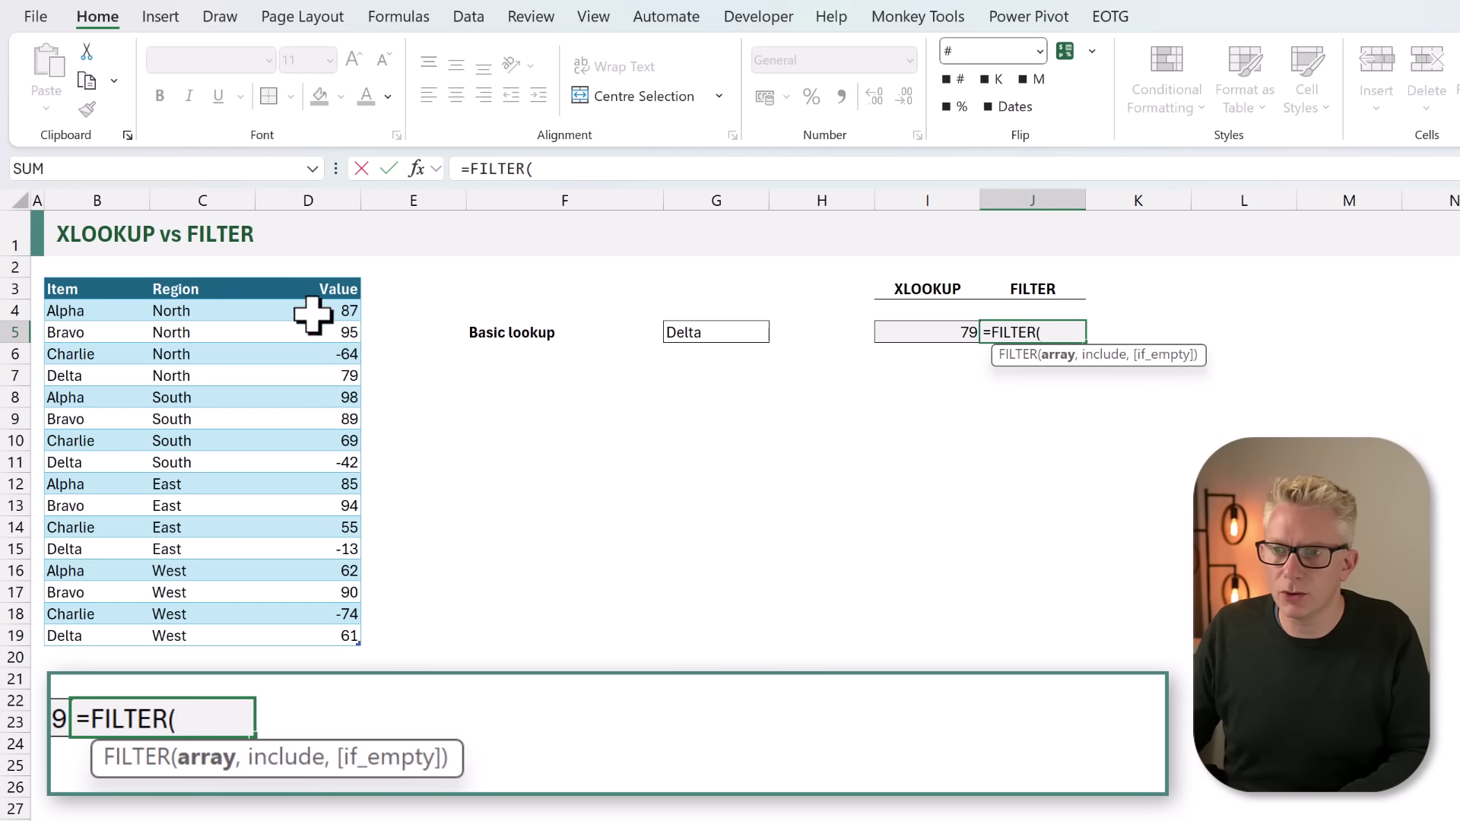
click(324, 268)
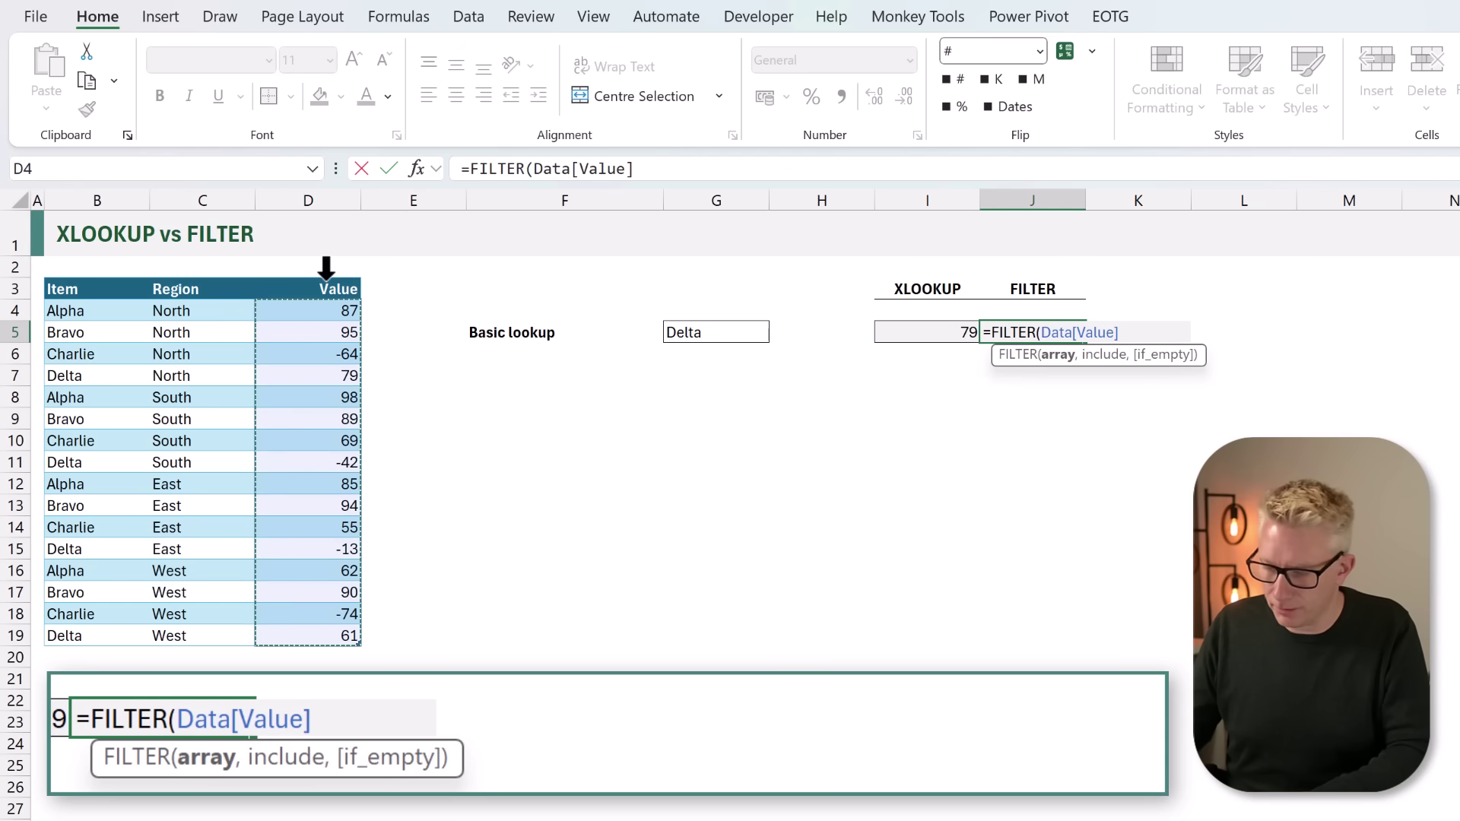
text(,)
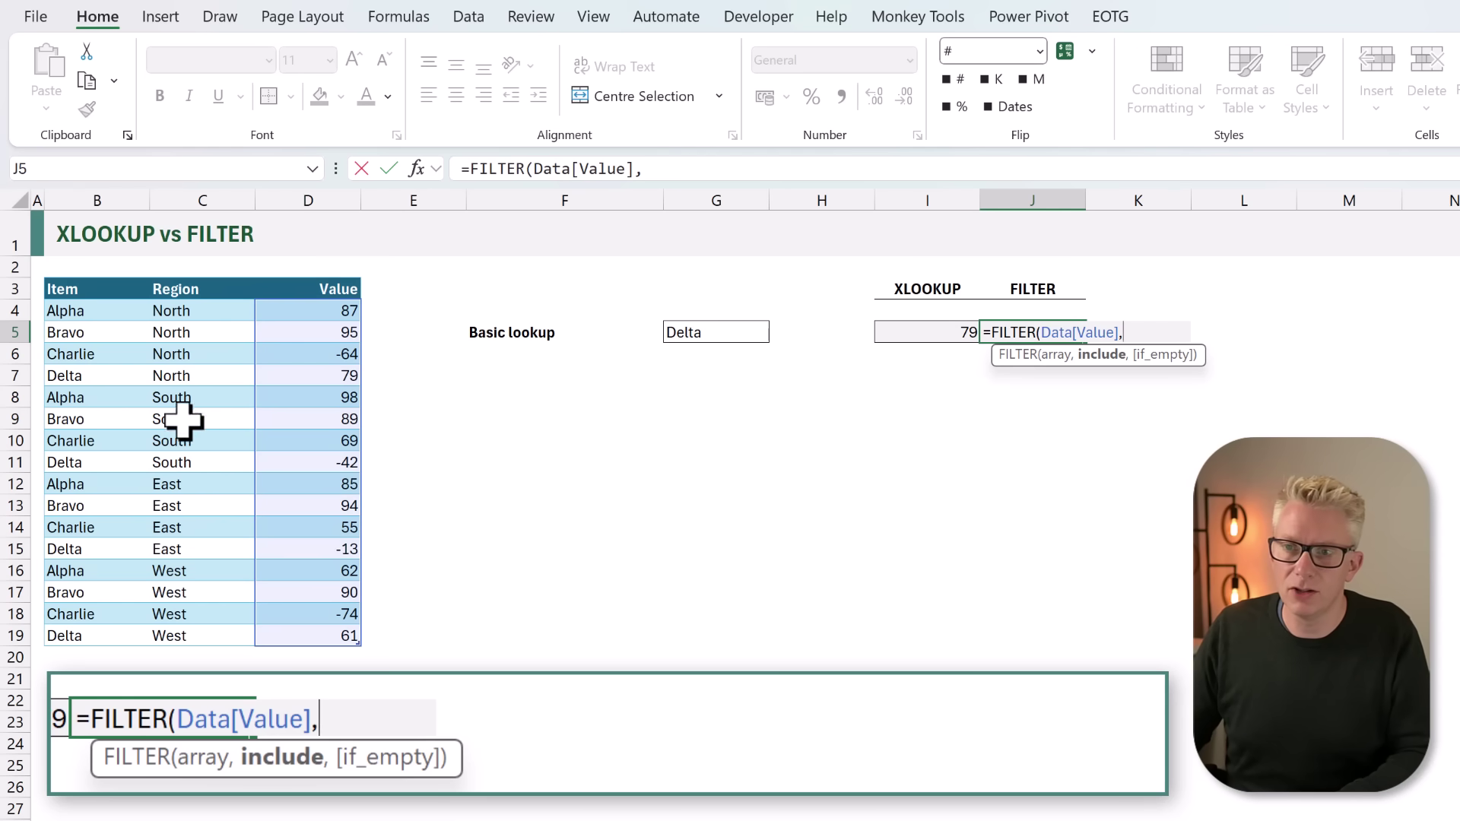
click(81, 270)
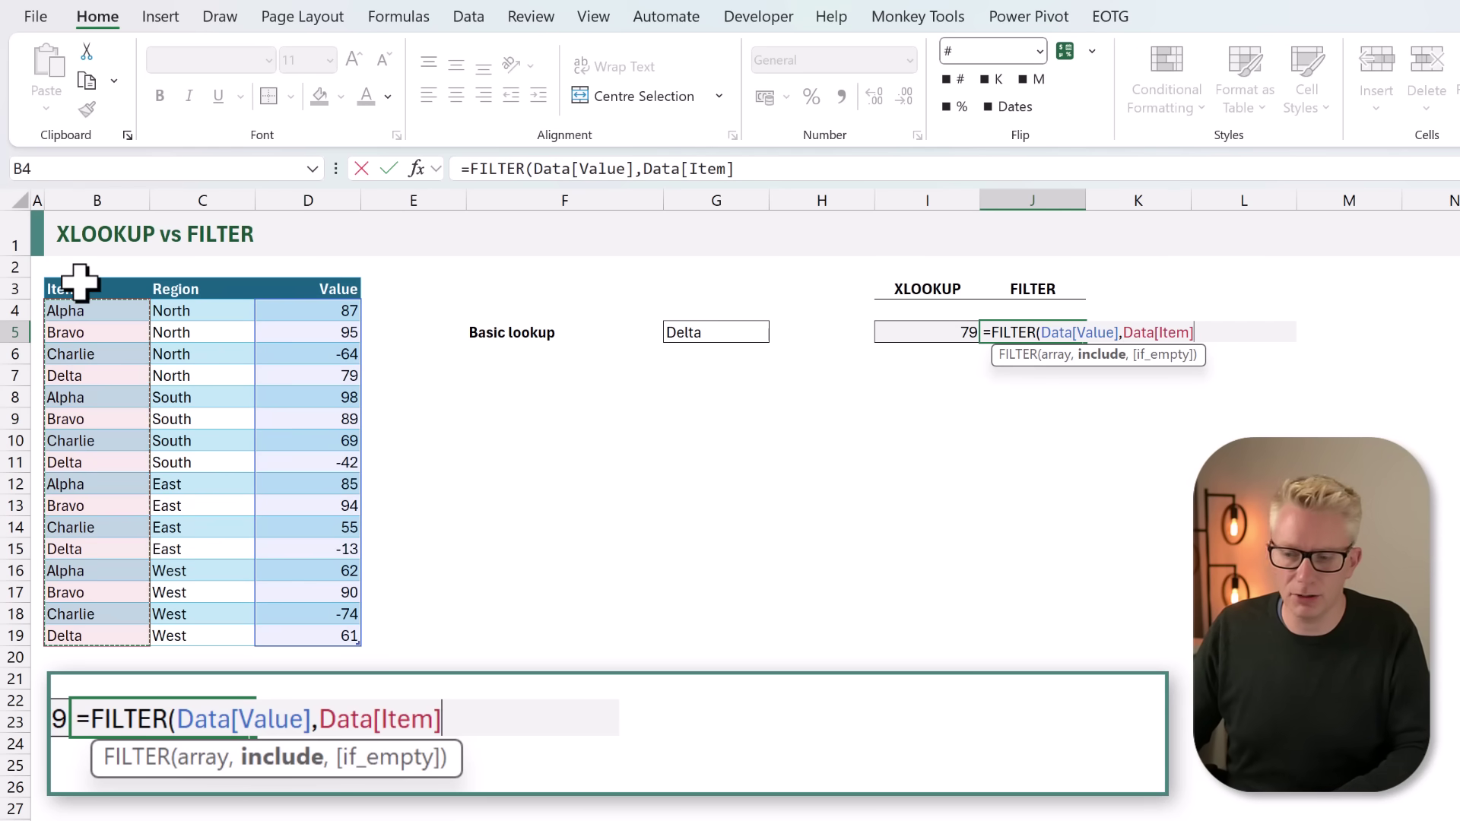
text(=)
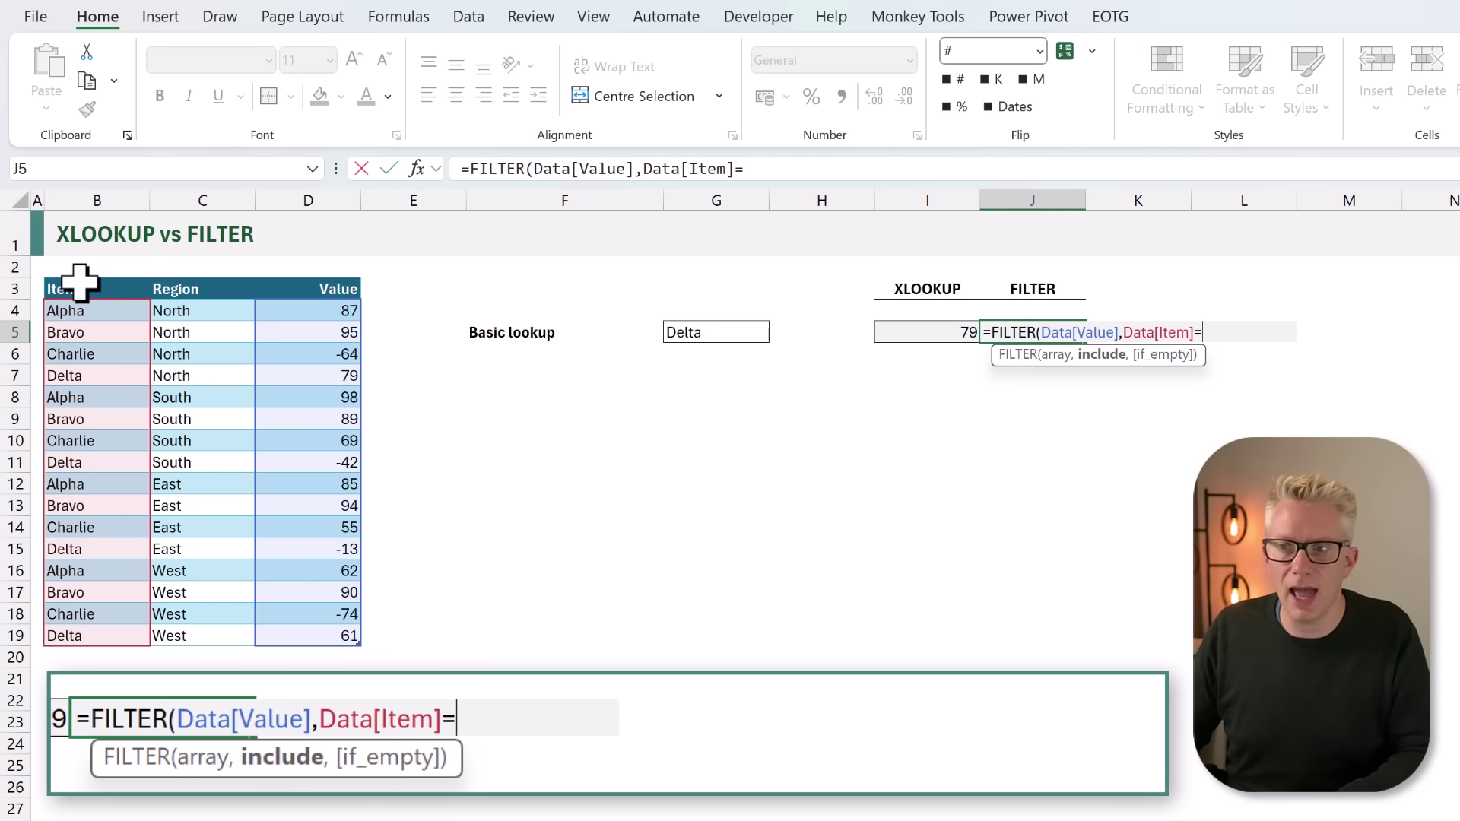
click(694, 332)
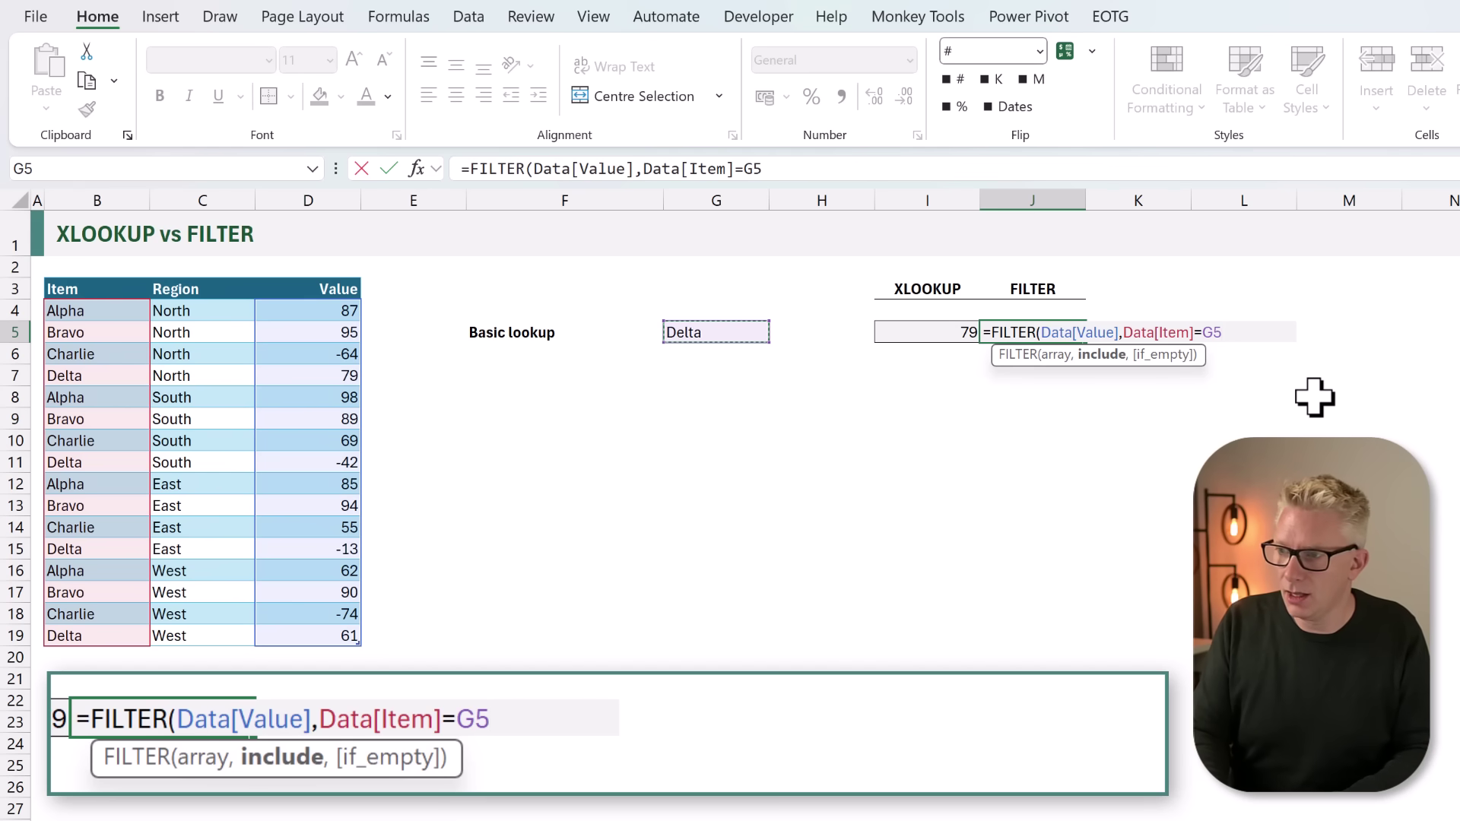
key(ctrl+Return)
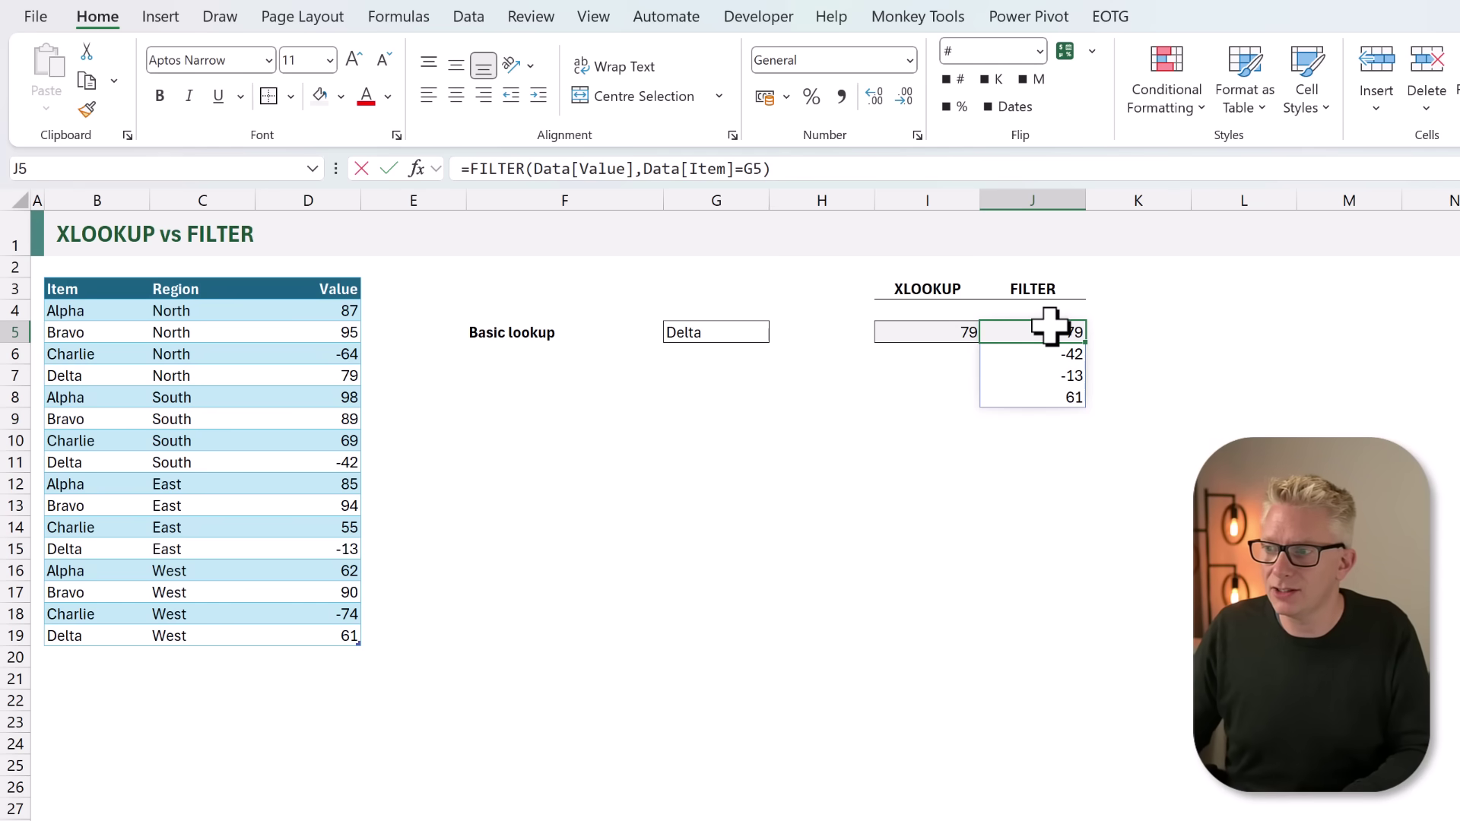
double_click(1006, 338)
- Wrap J5's FILTER formula in TAKE(...,1) so only 79 shows
click(986, 332)
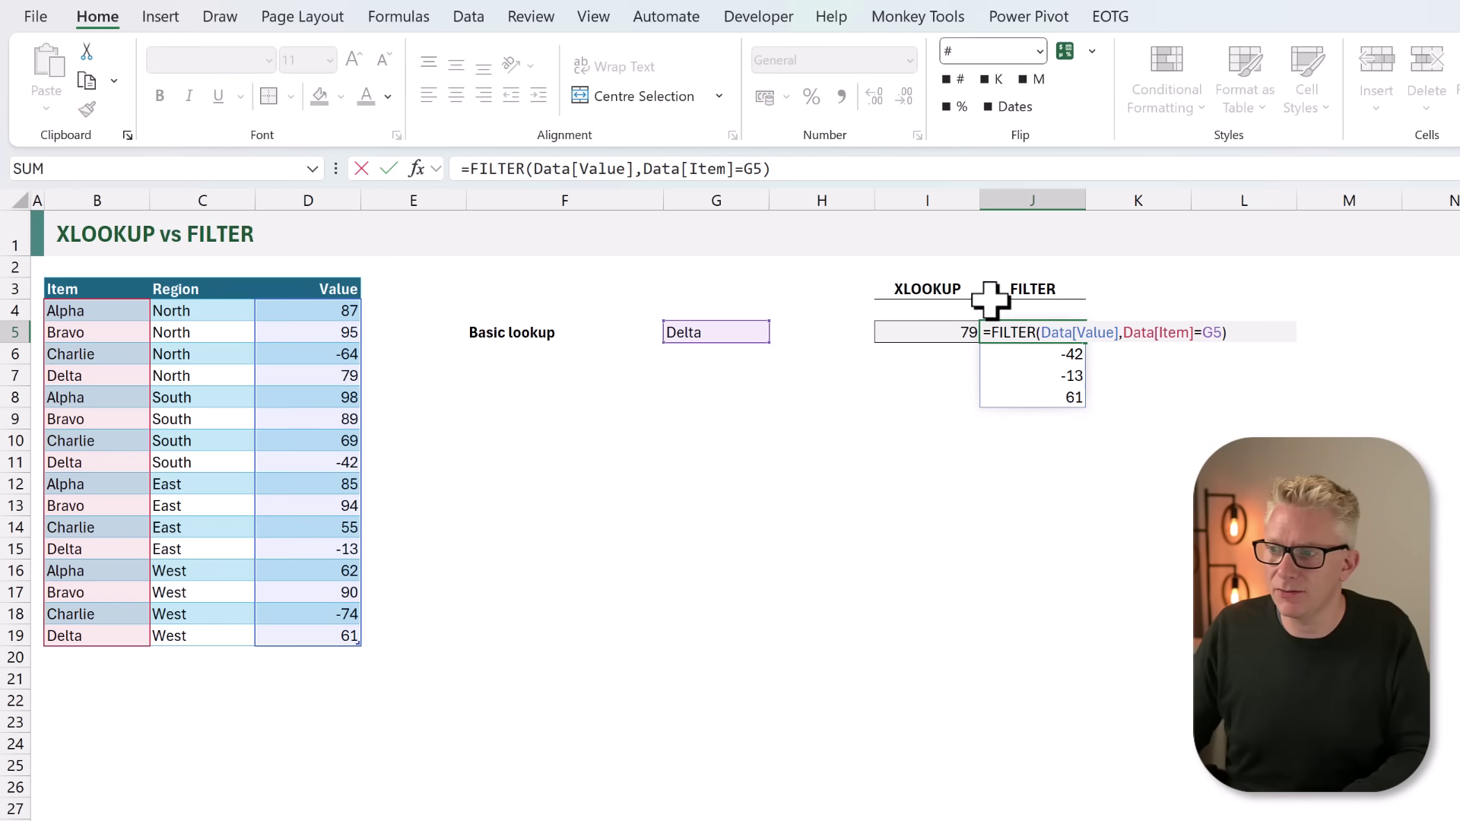
text(TA)
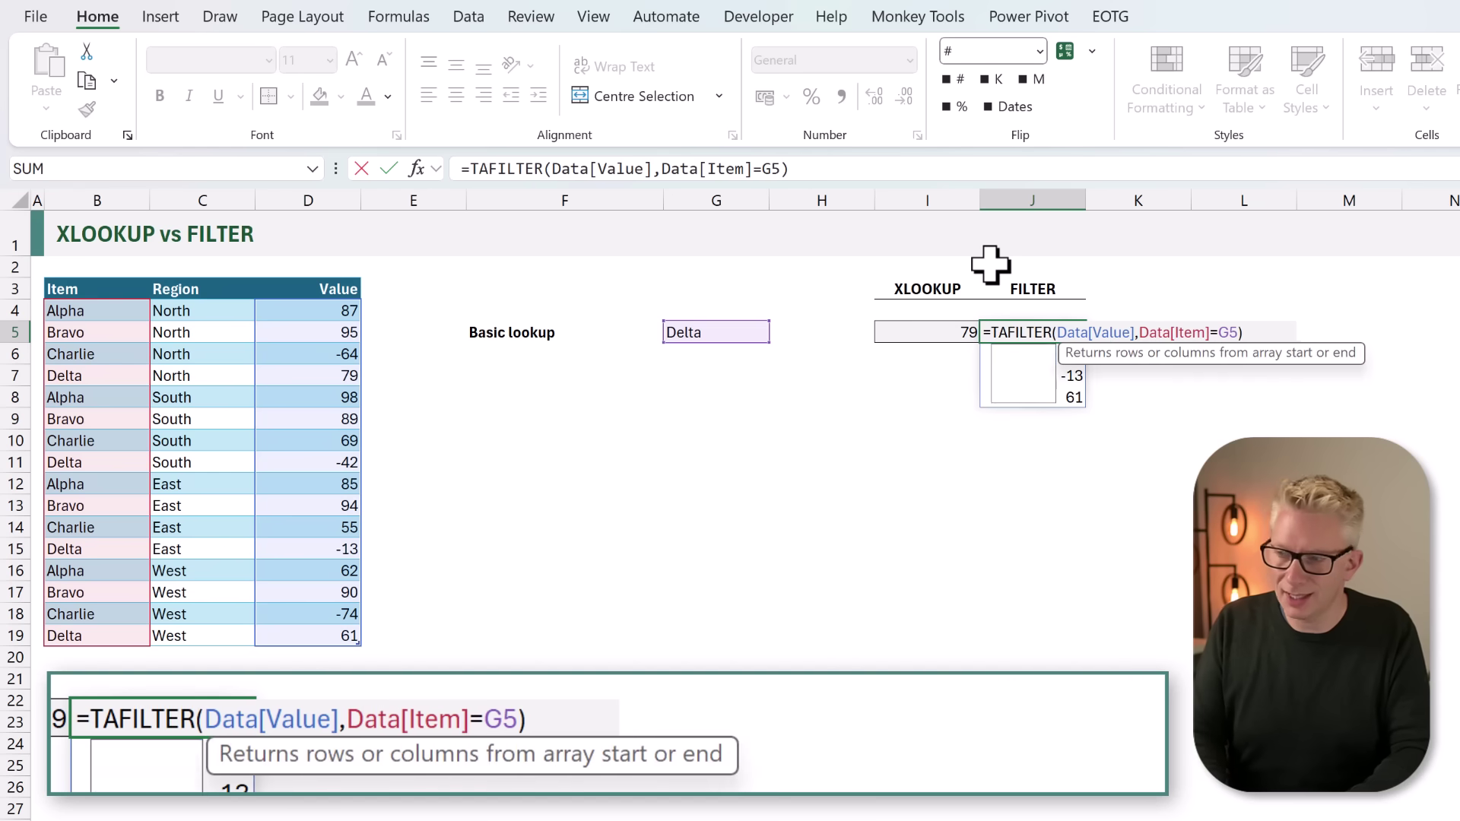
text(KE*)
key(BackSpace)
text(()
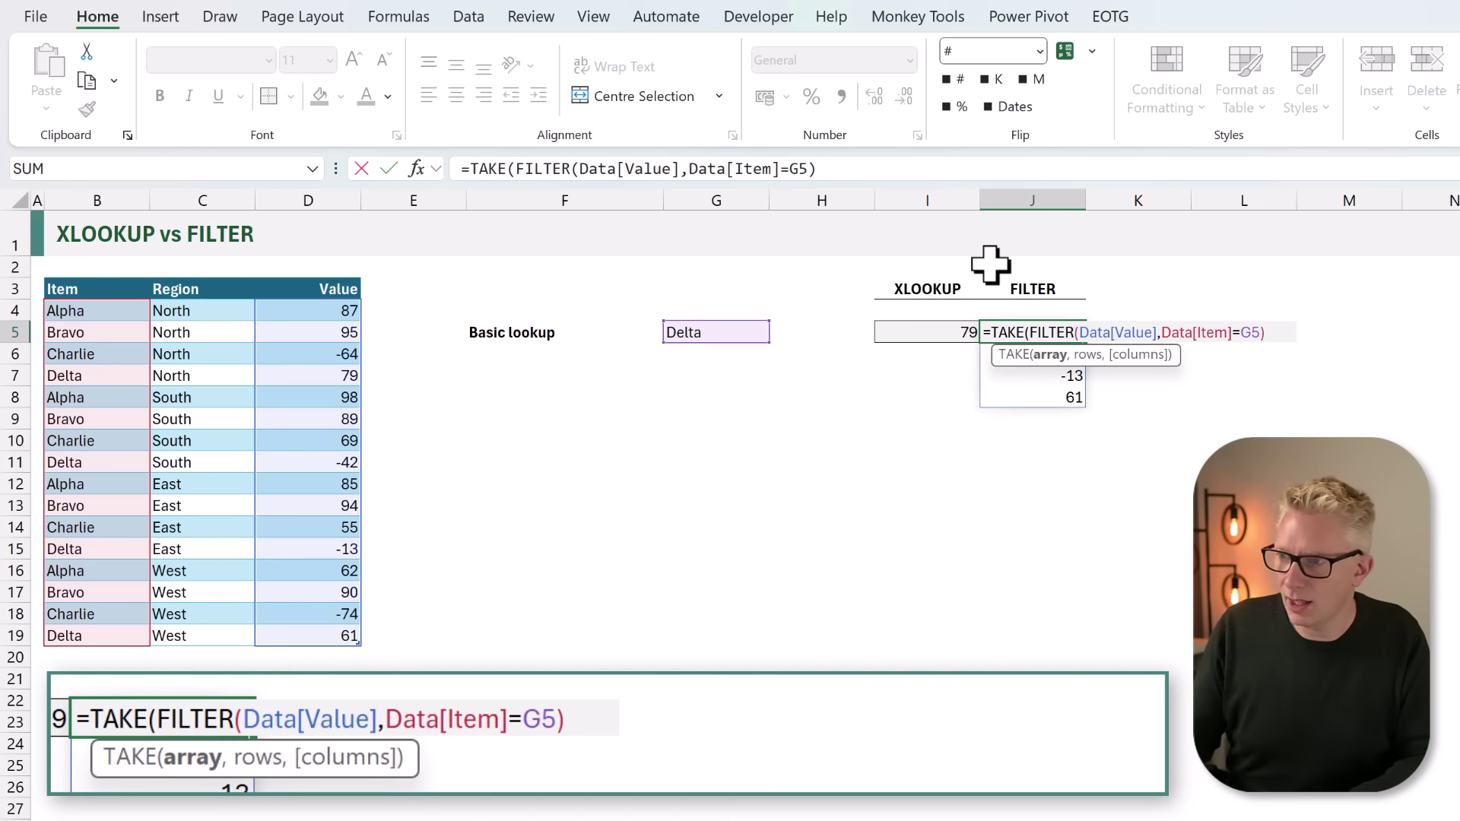
click(1278, 333)
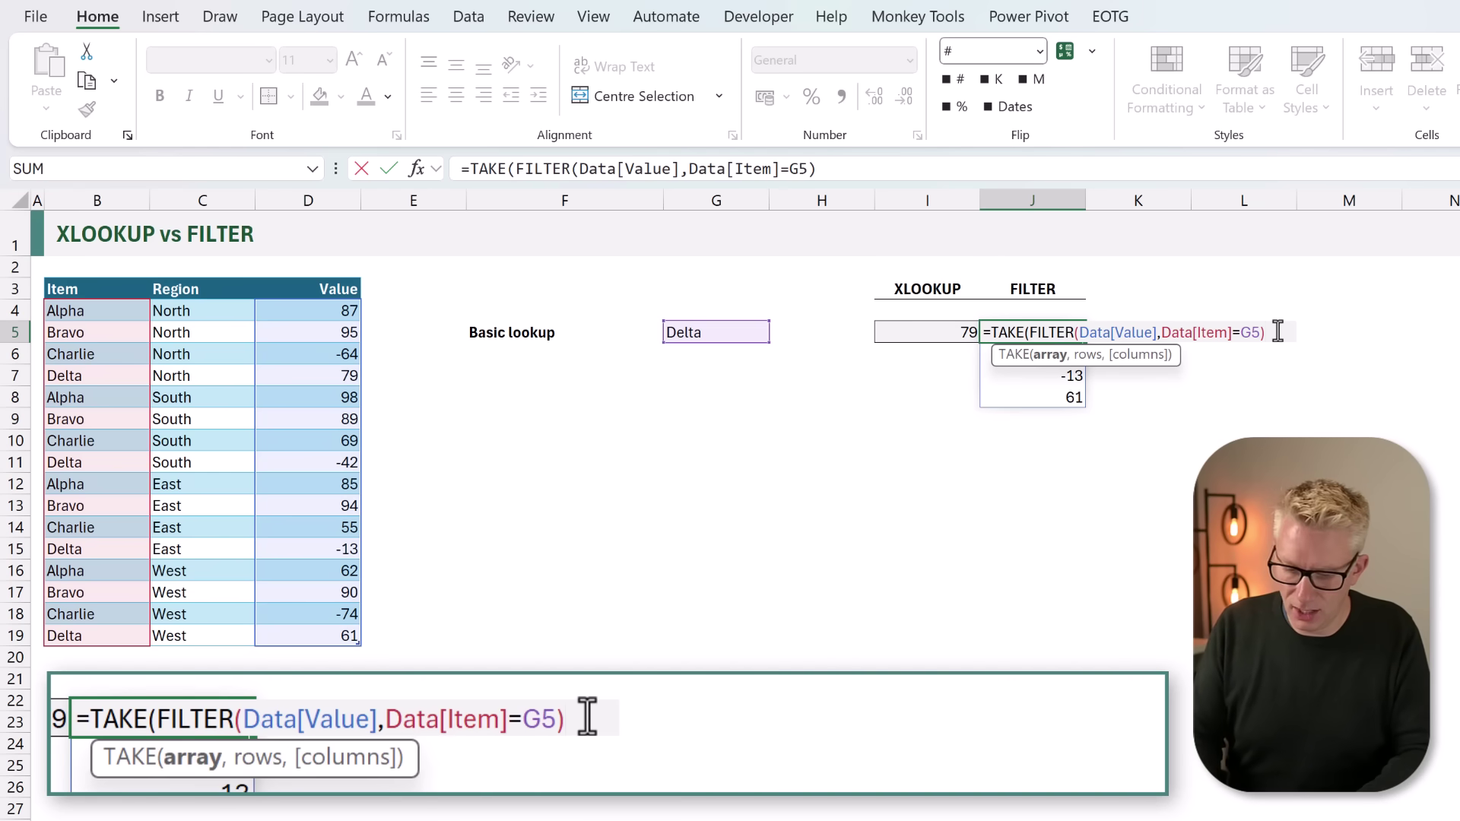
text(,1)
text())
key(ctrl+Return)
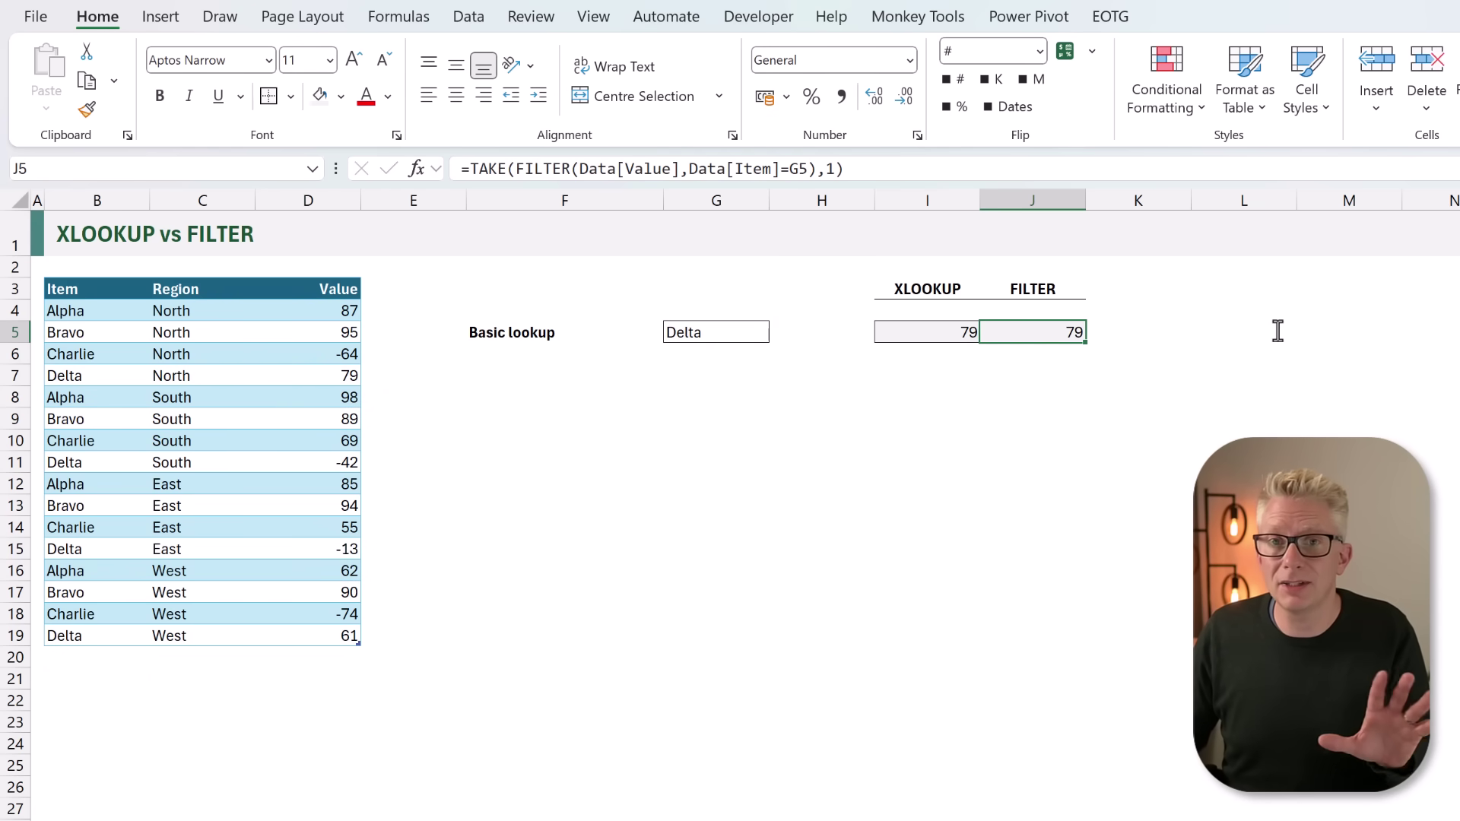
- Swap TAKE for INDEX in J5's formula, still returning 79
double_click(1057, 335)
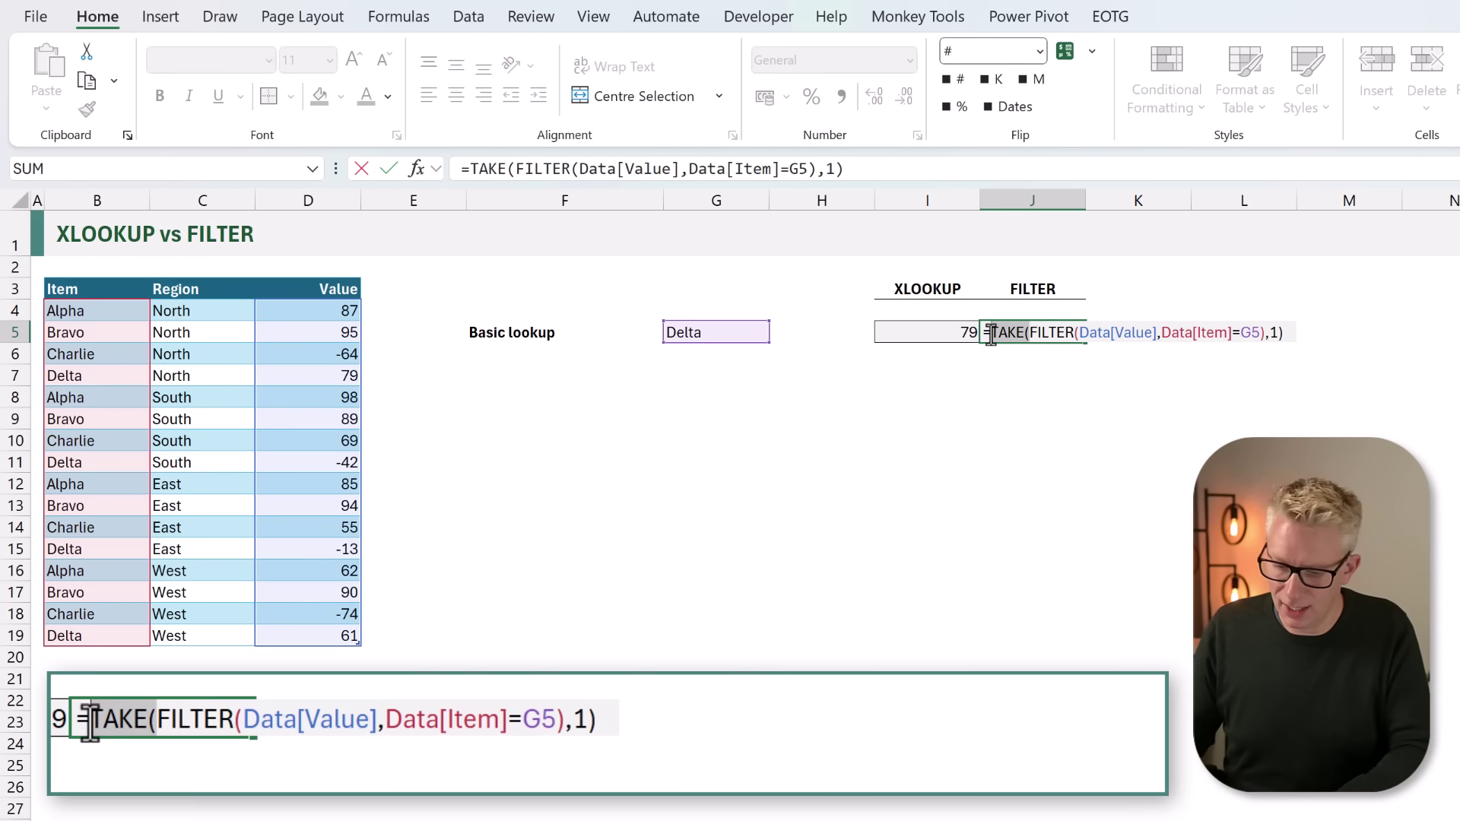
key(BackSpace)
text(INDEX)
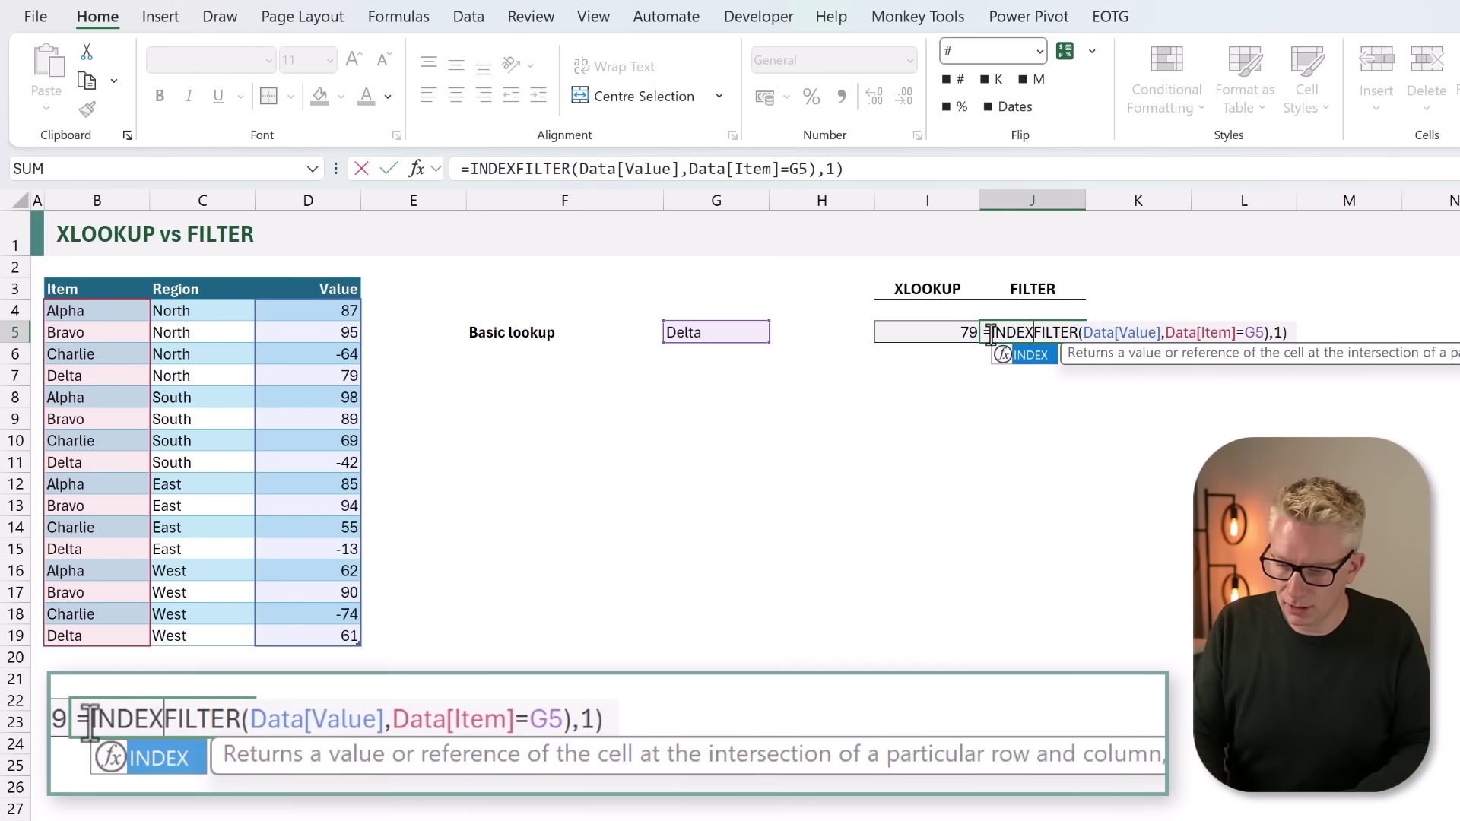
text(()
key(Return)
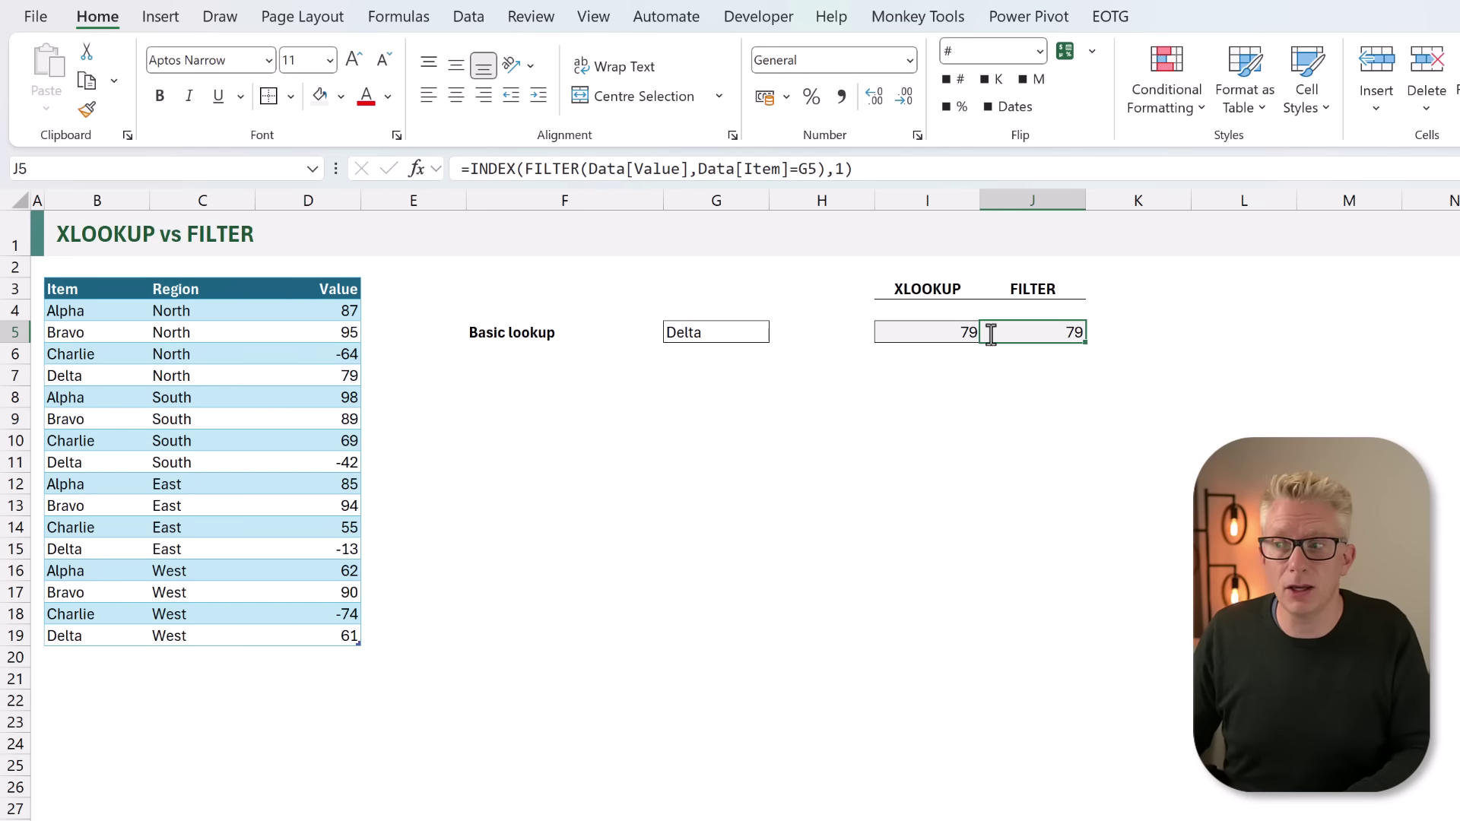
- Replace INDEX with CHOOSEROWS in J5 and remove the extra bracket
double_click(1059, 327)
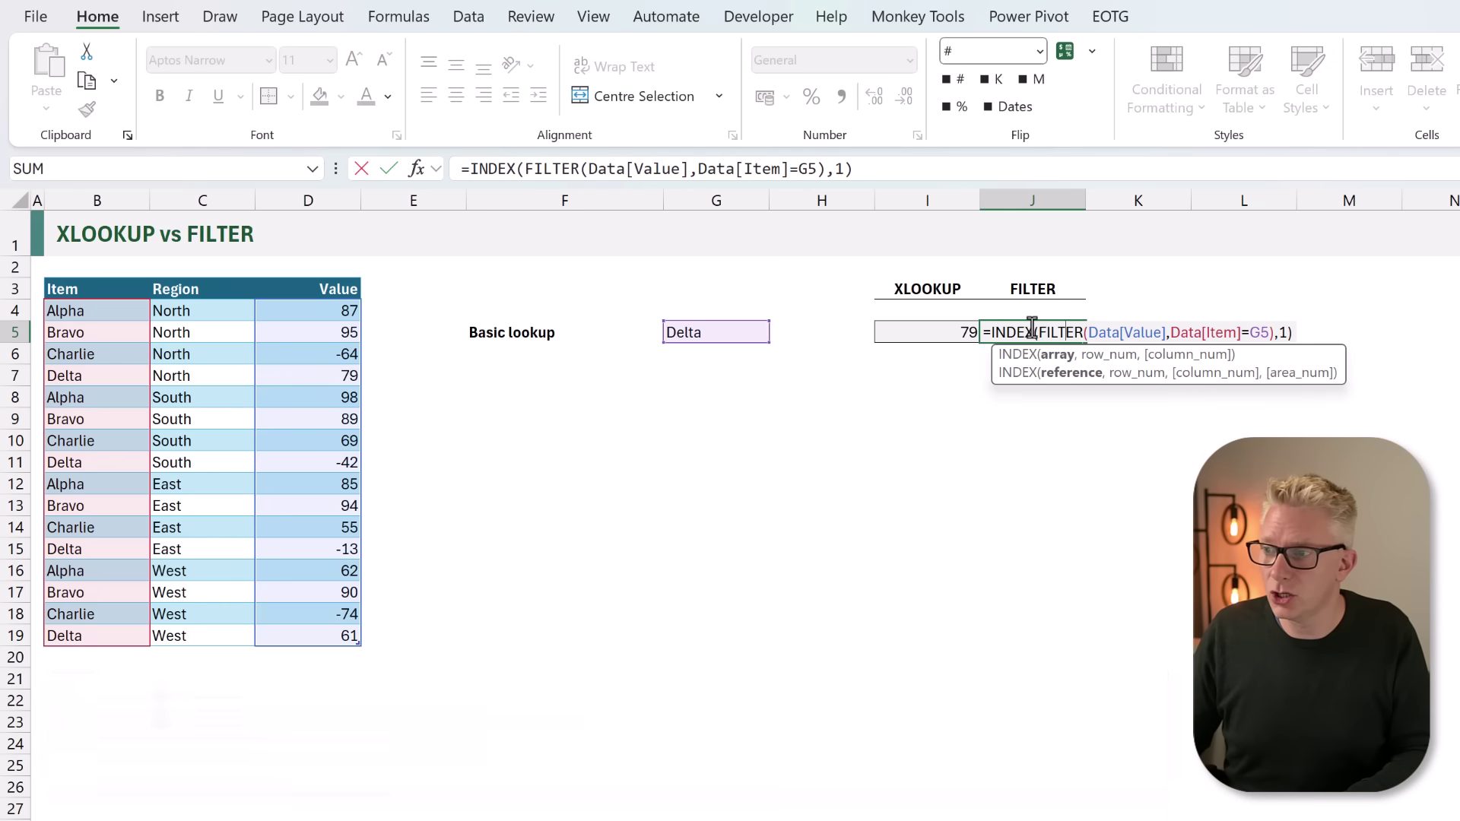
drag(1034, 333, 990, 333)
text(C)
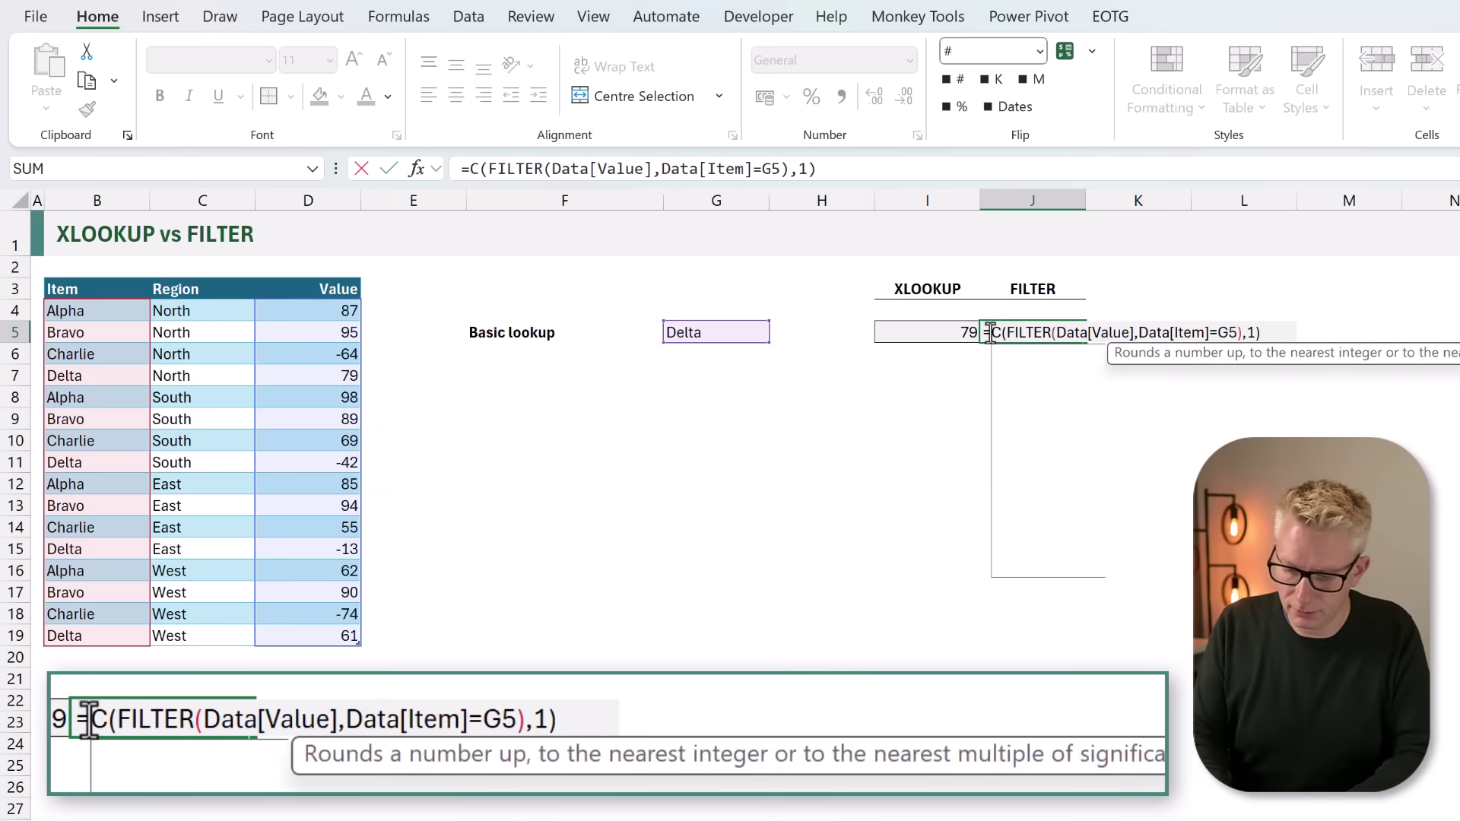
text(HOOSEROWS()
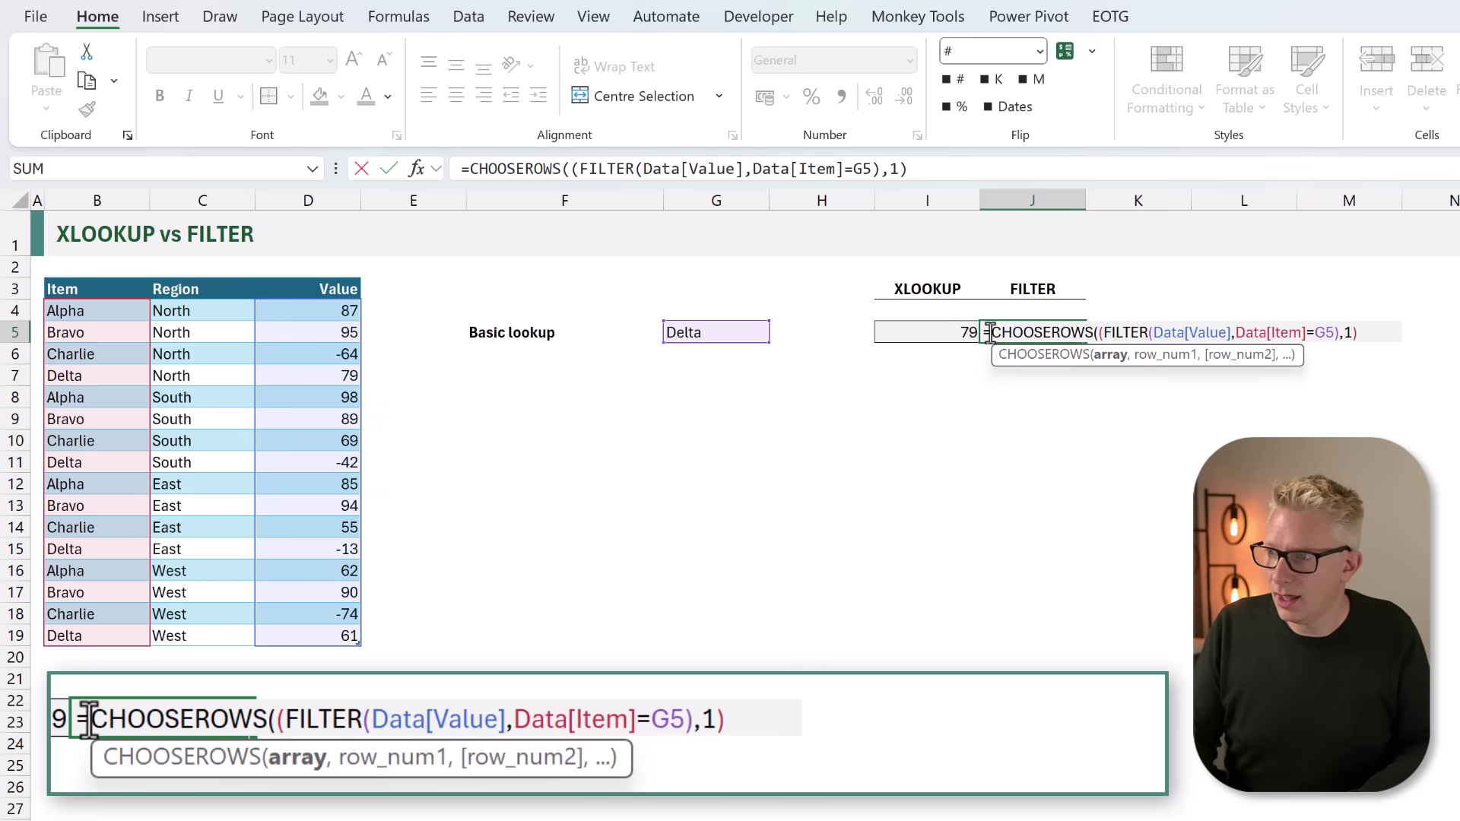
key(Delete)
key(ctrl+Return)
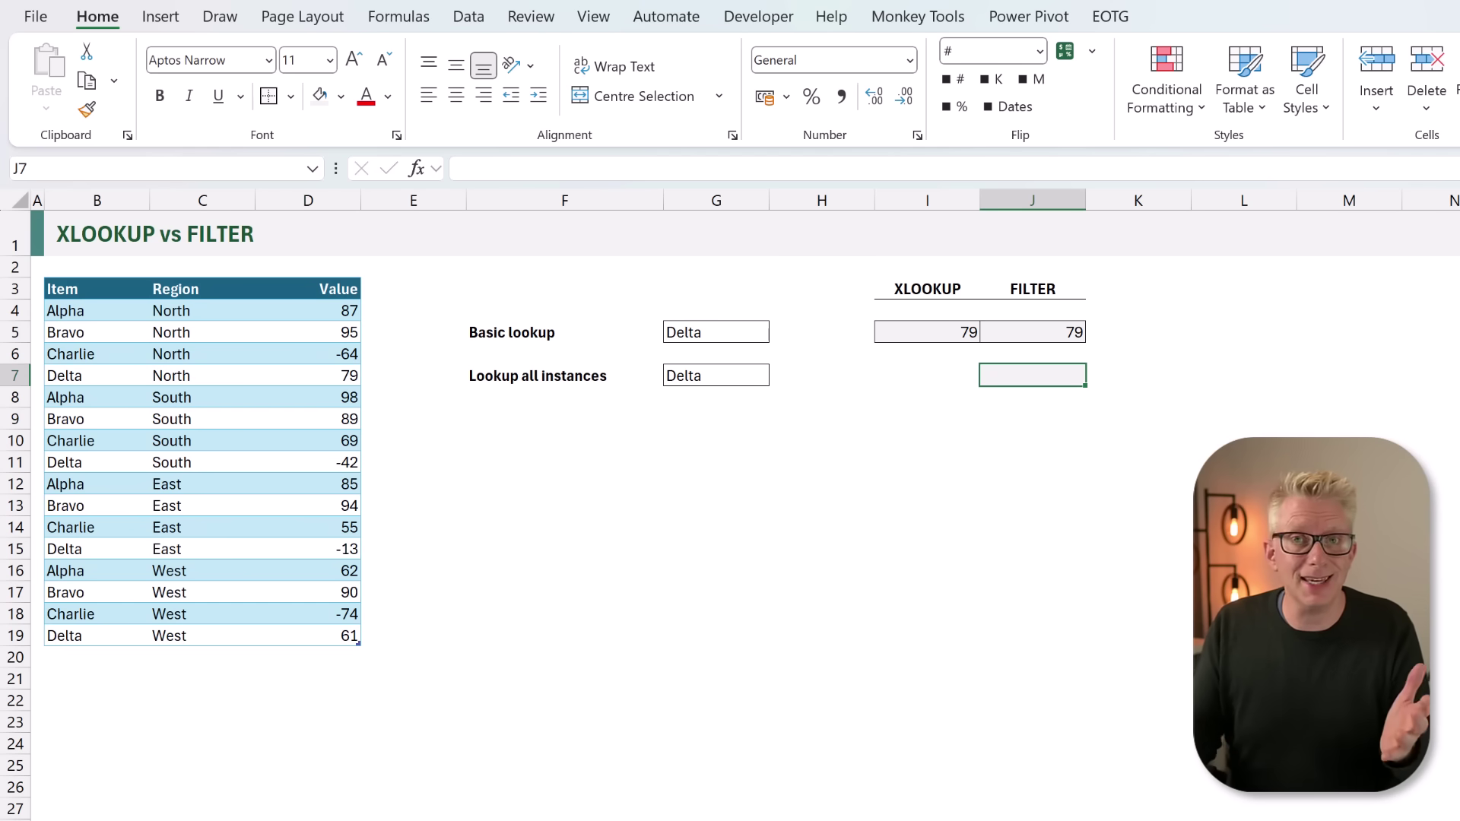
- Enter =FILTER(Data[Value],Data[Item]=G7) in J7, spilling 79, -42, -13 and 61
text(=FILTER()
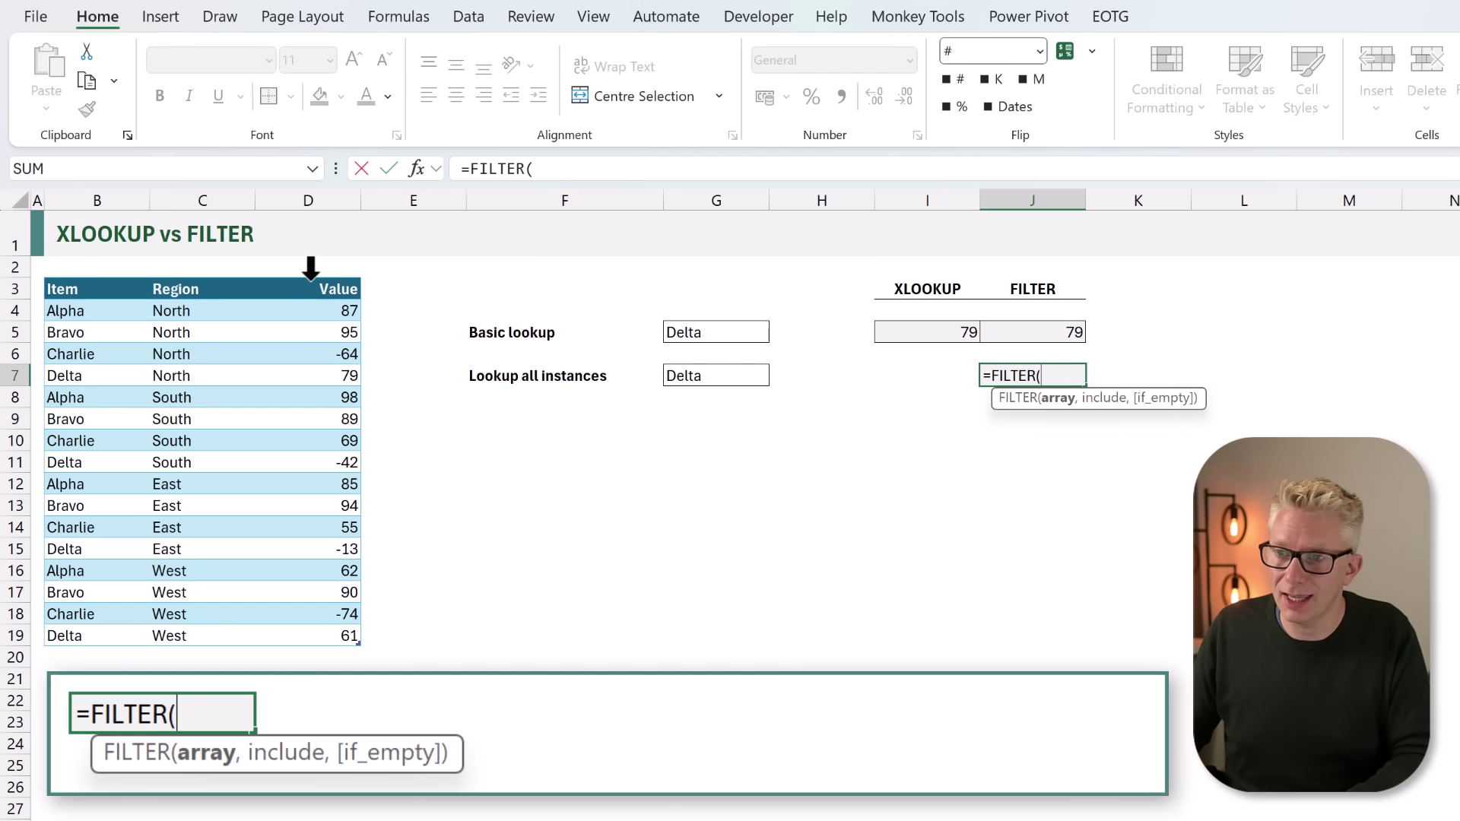
click(311, 268)
text(,)
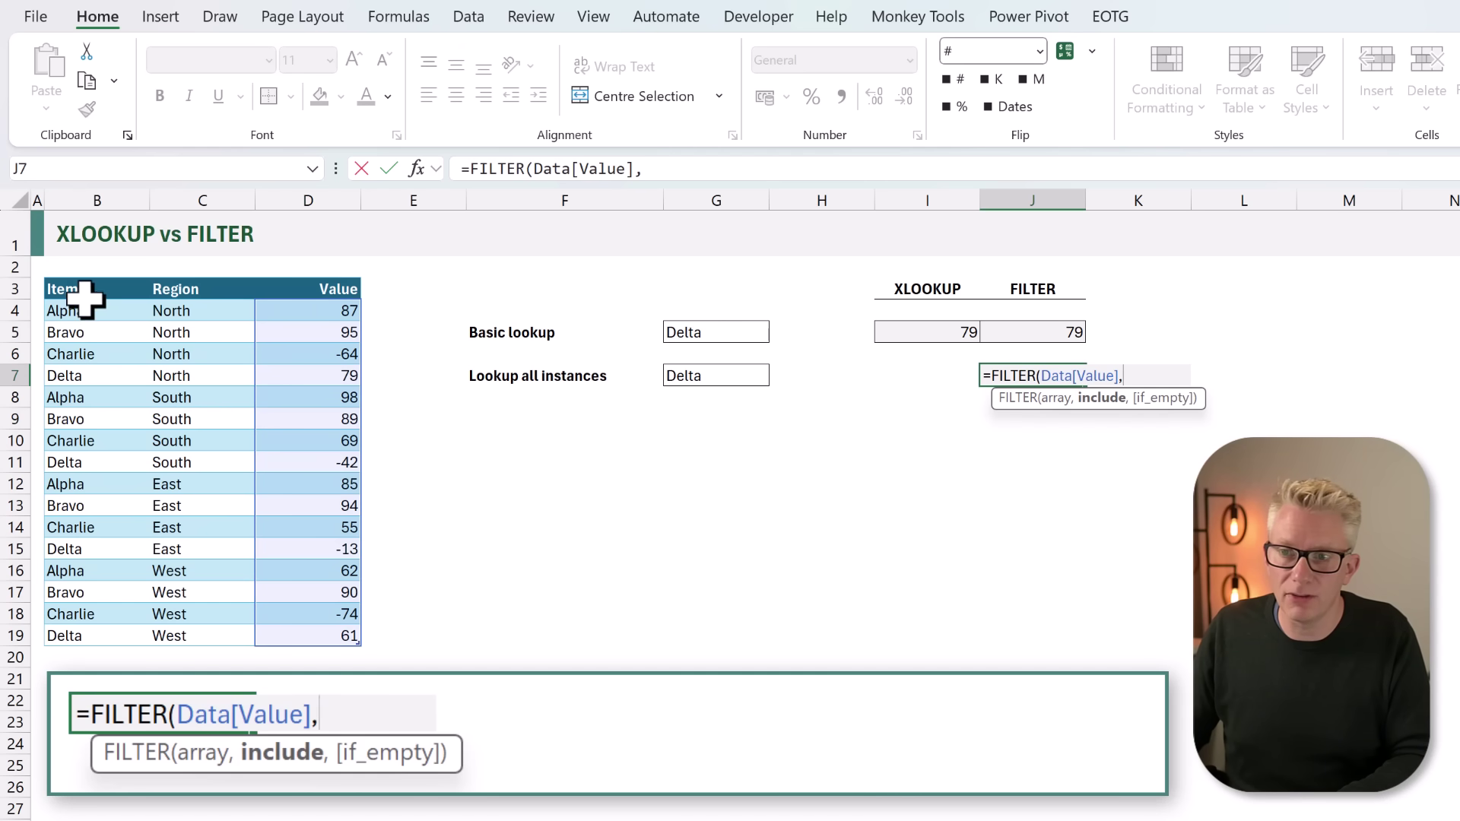
click(89, 270)
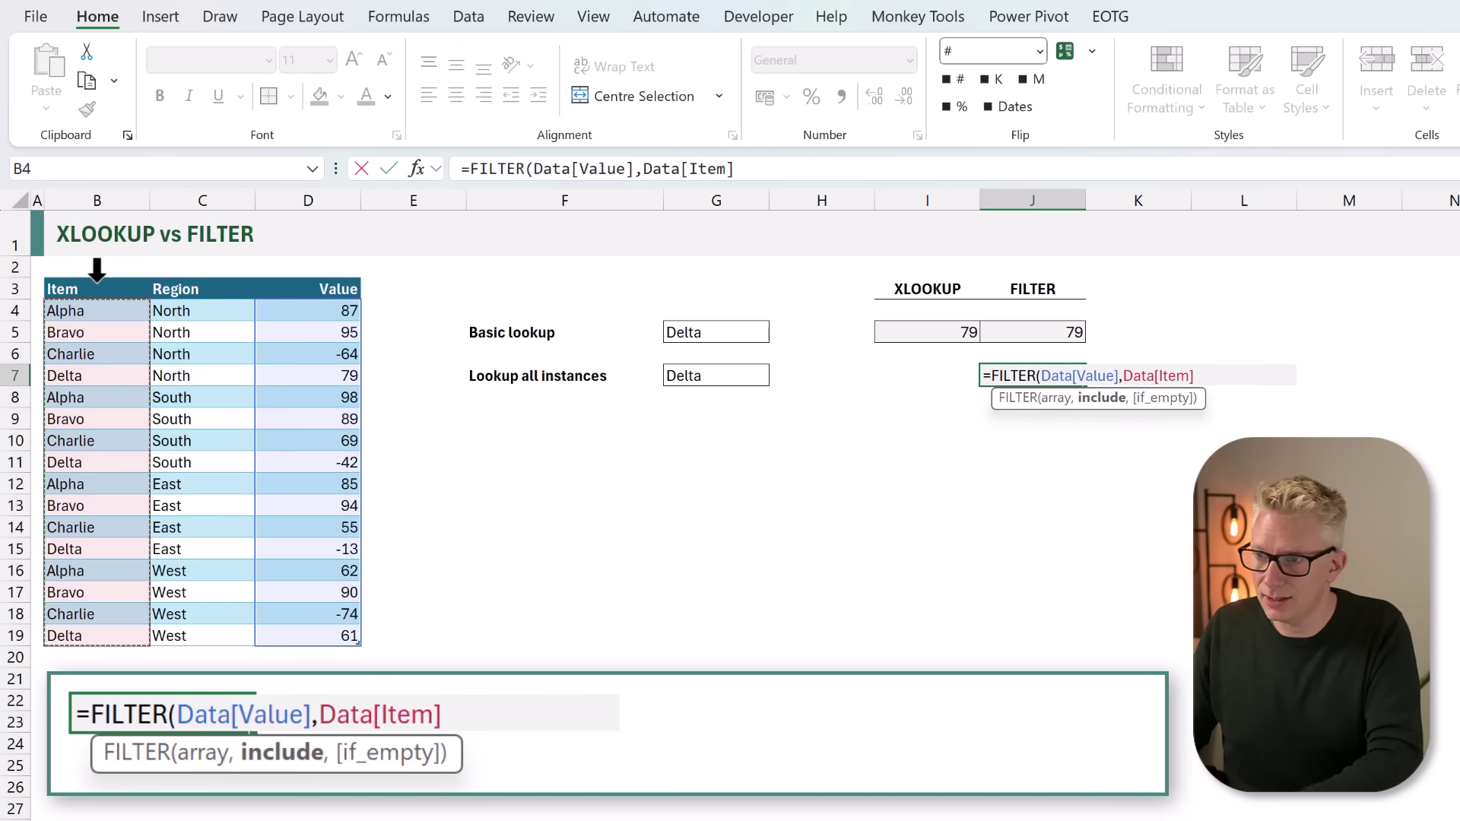
text(=)
click(691, 375)
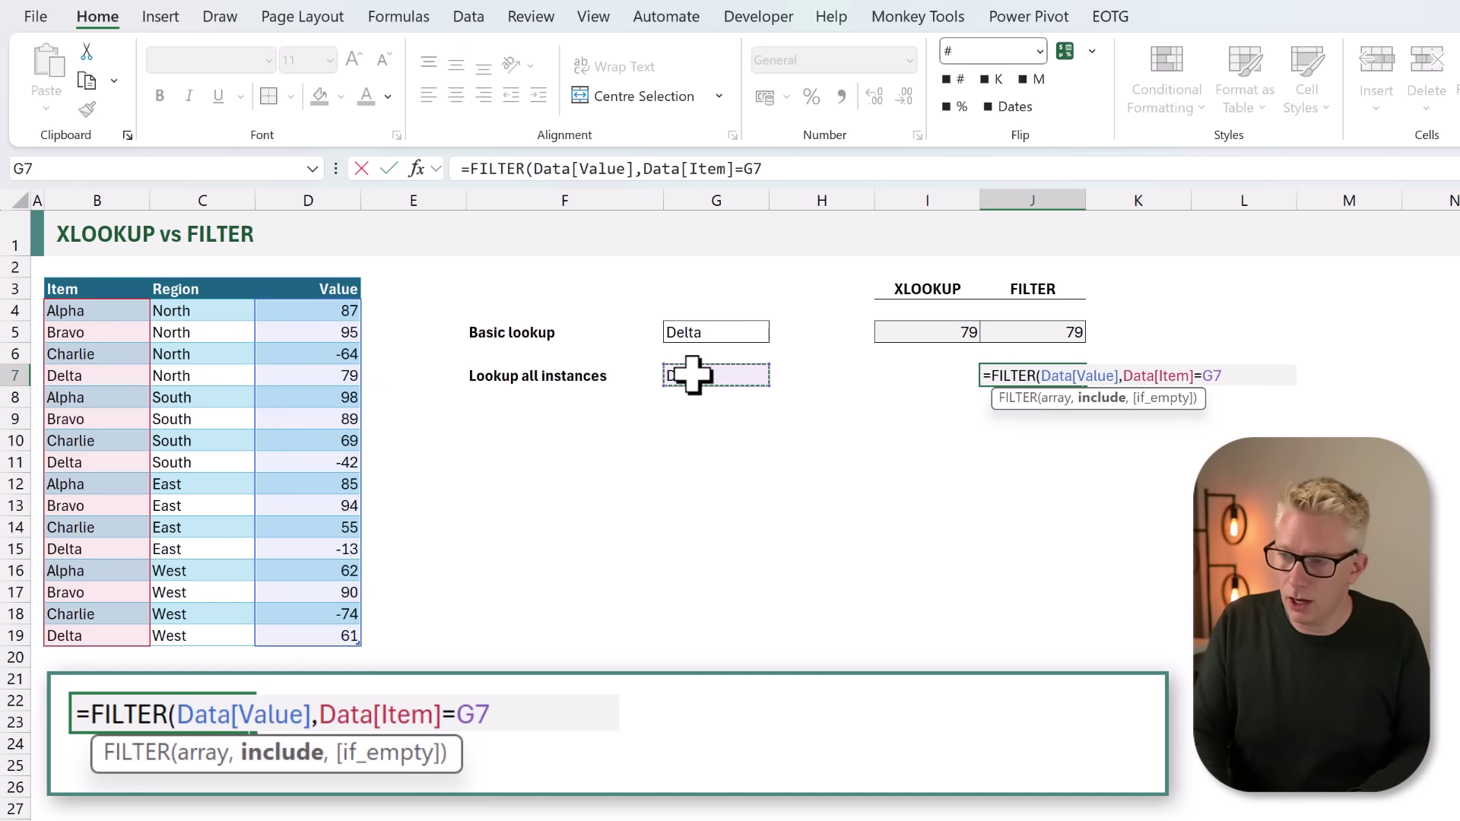
key(ctrl+Return)
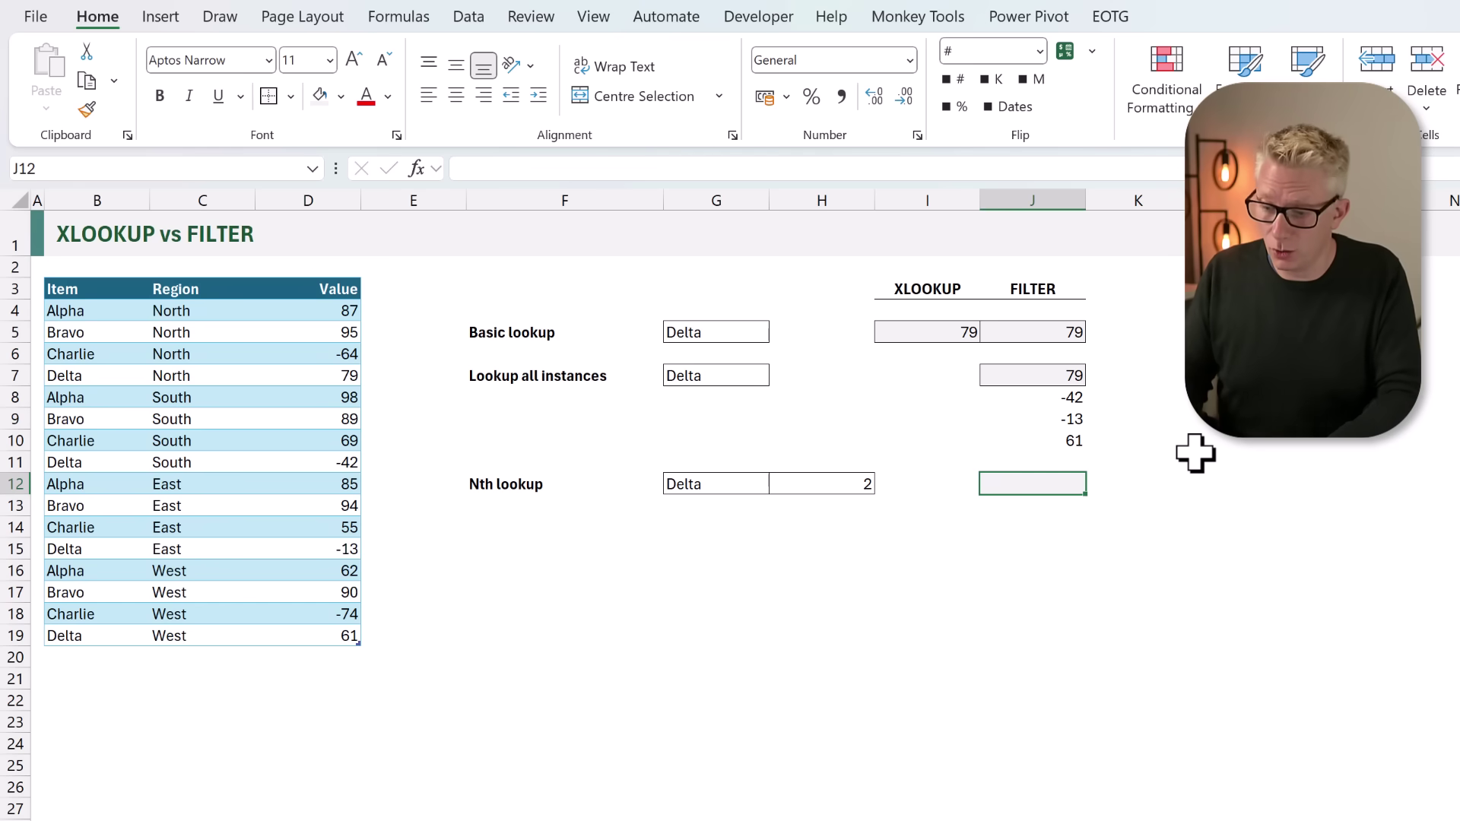
- Enter =FILTER(Data[Value],Data[Item]=G12) in J12 for the Nth lookup row
text(=FILTER()
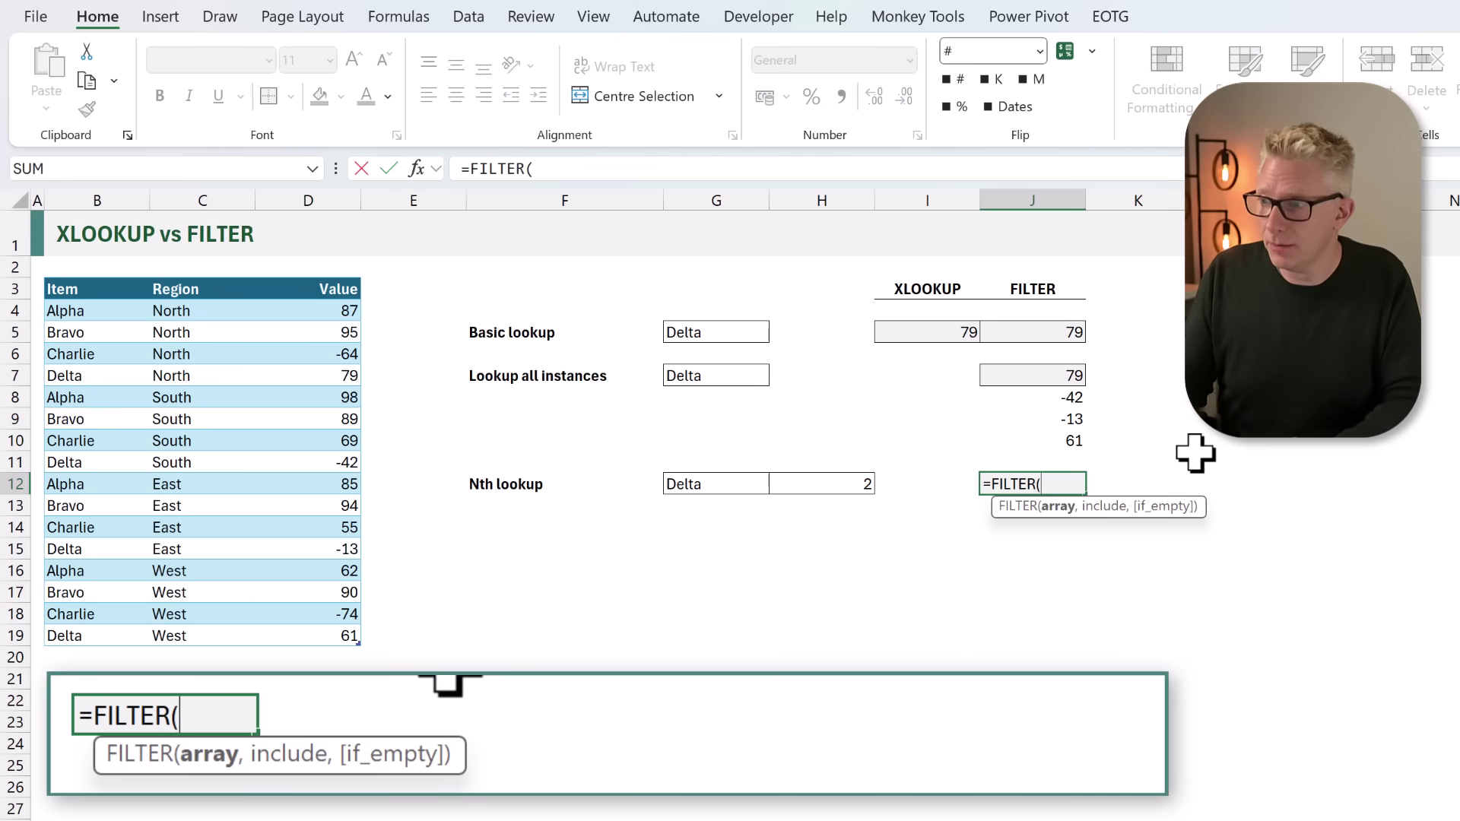
click(311, 270)
text(,)
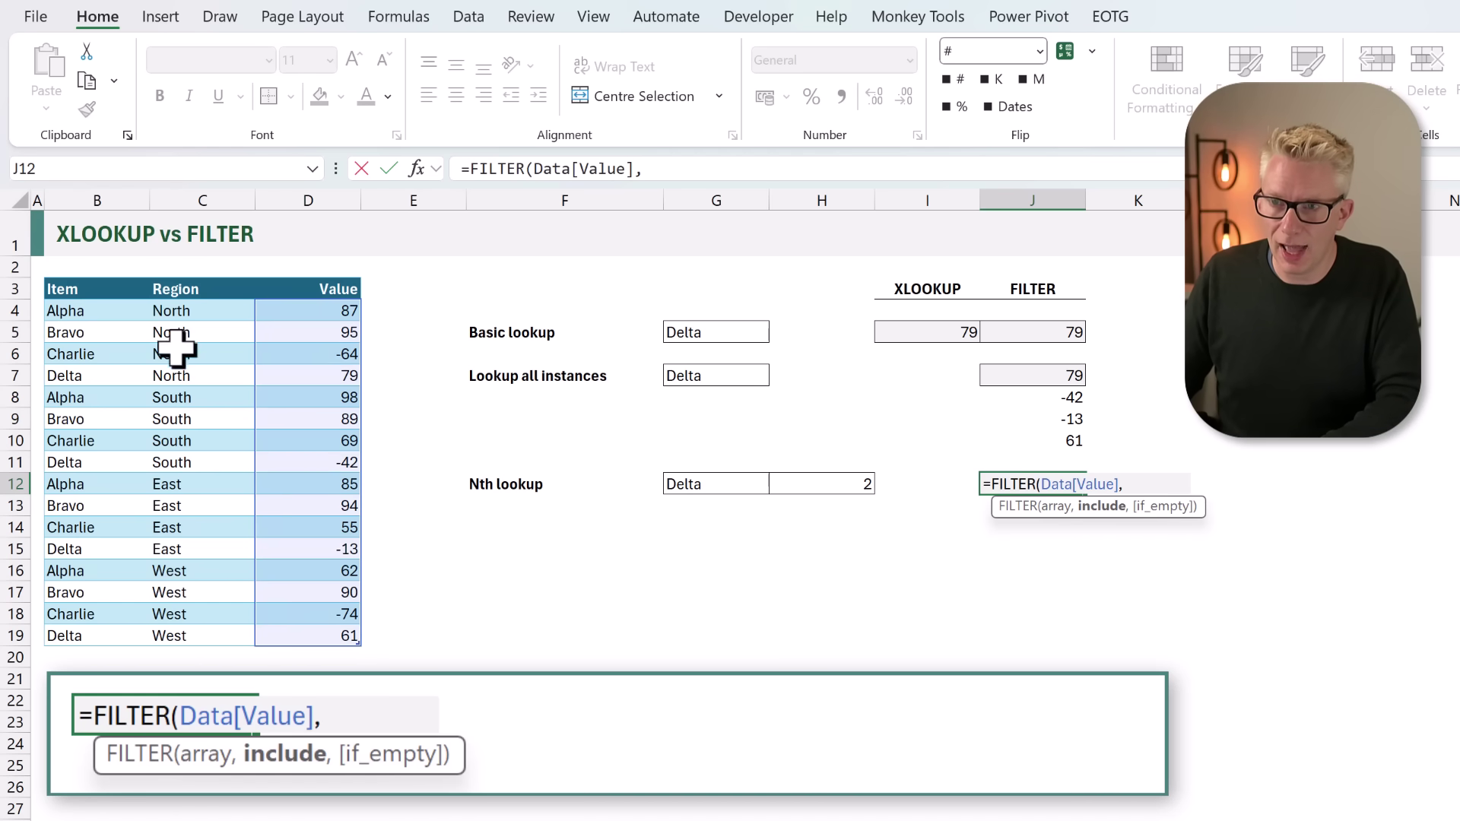
click(91, 283)
text(=)
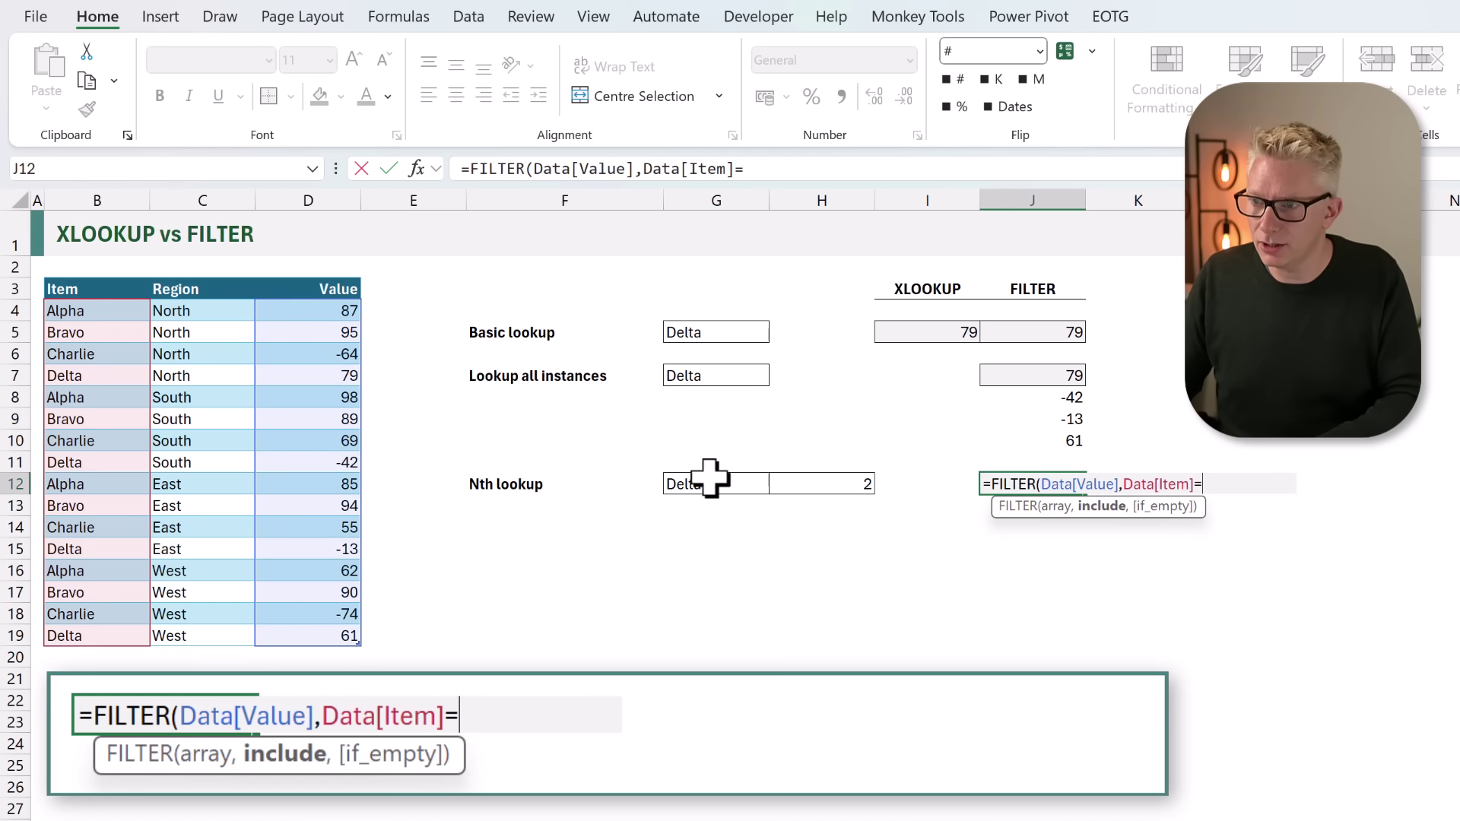
click(714, 480)
text())
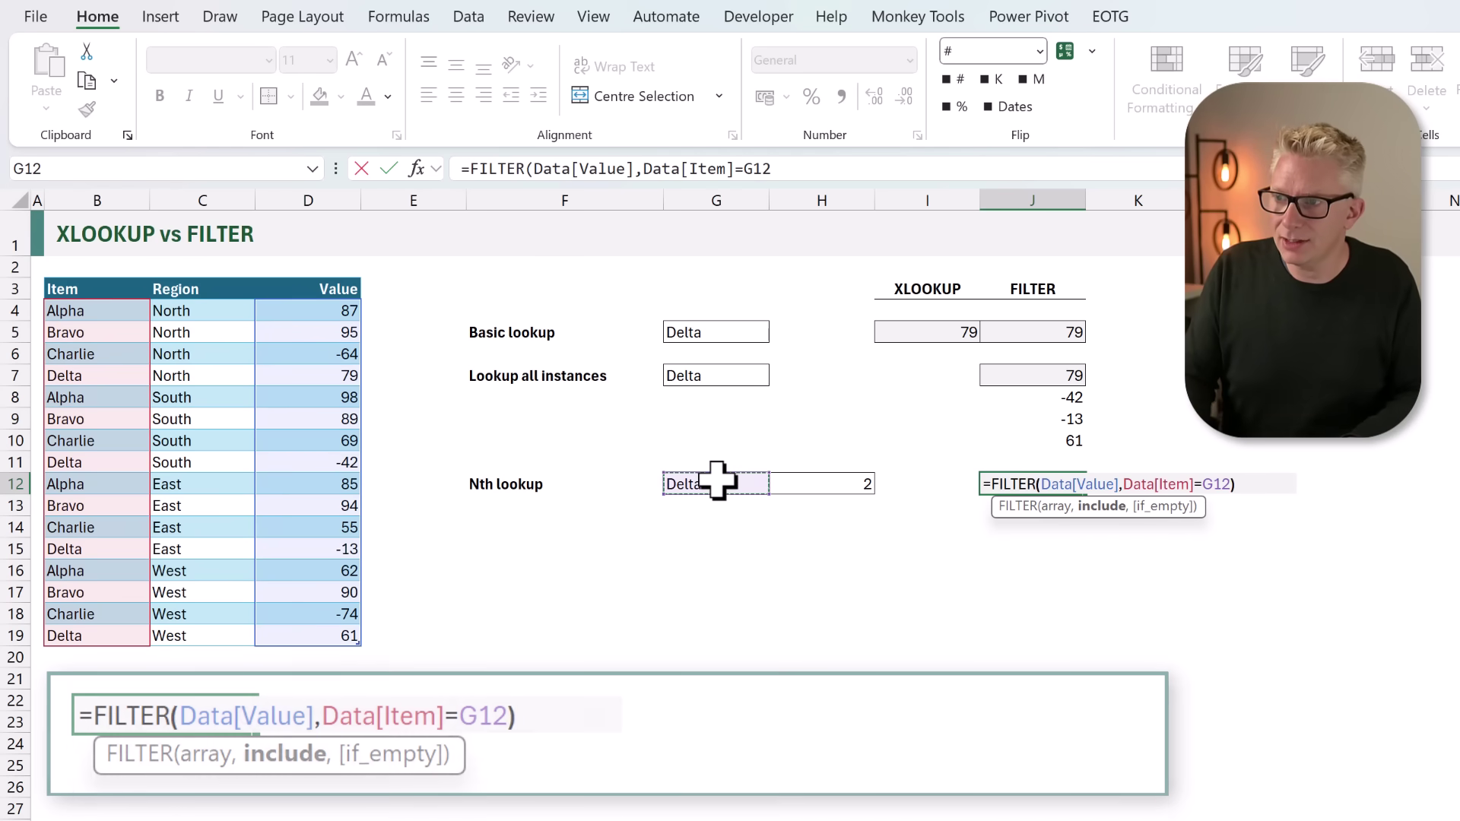
key(ctrl+Return)
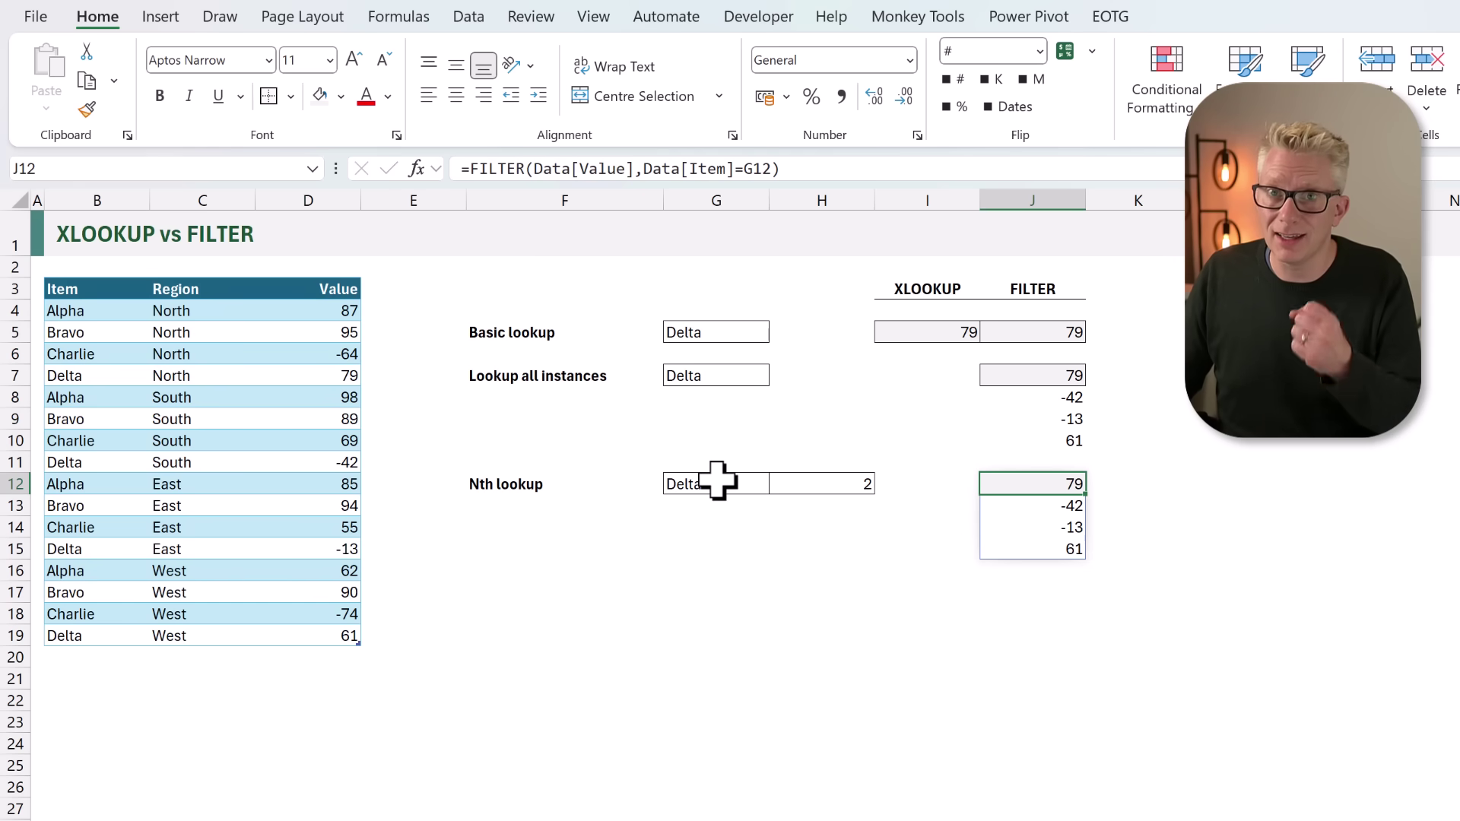
- Wrap J12's FILTER in INDEX with H12 as row, returning -42; begin FILTER in J14
double_click(1020, 487)
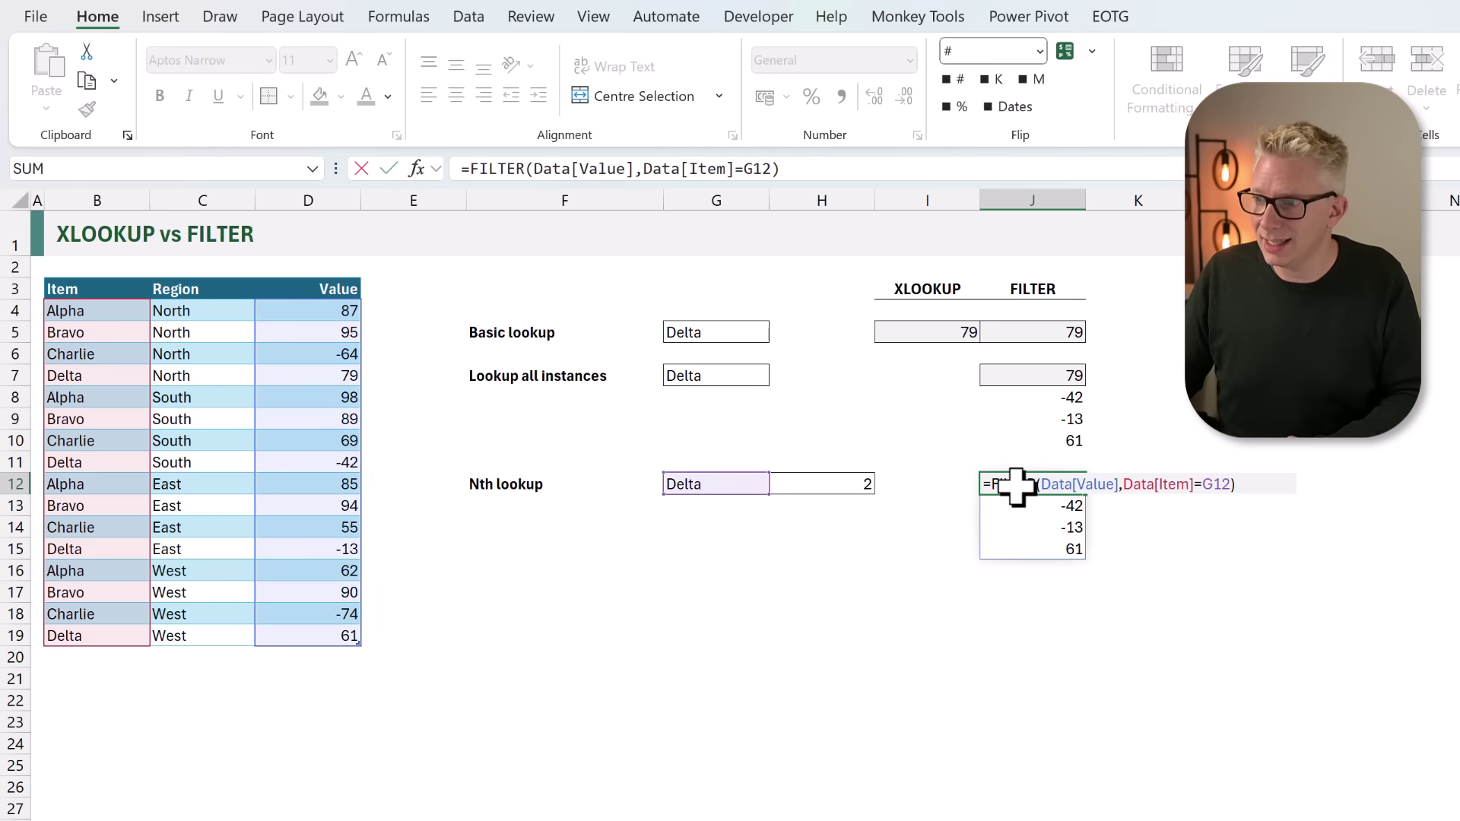
click(991, 484)
text(INDE)
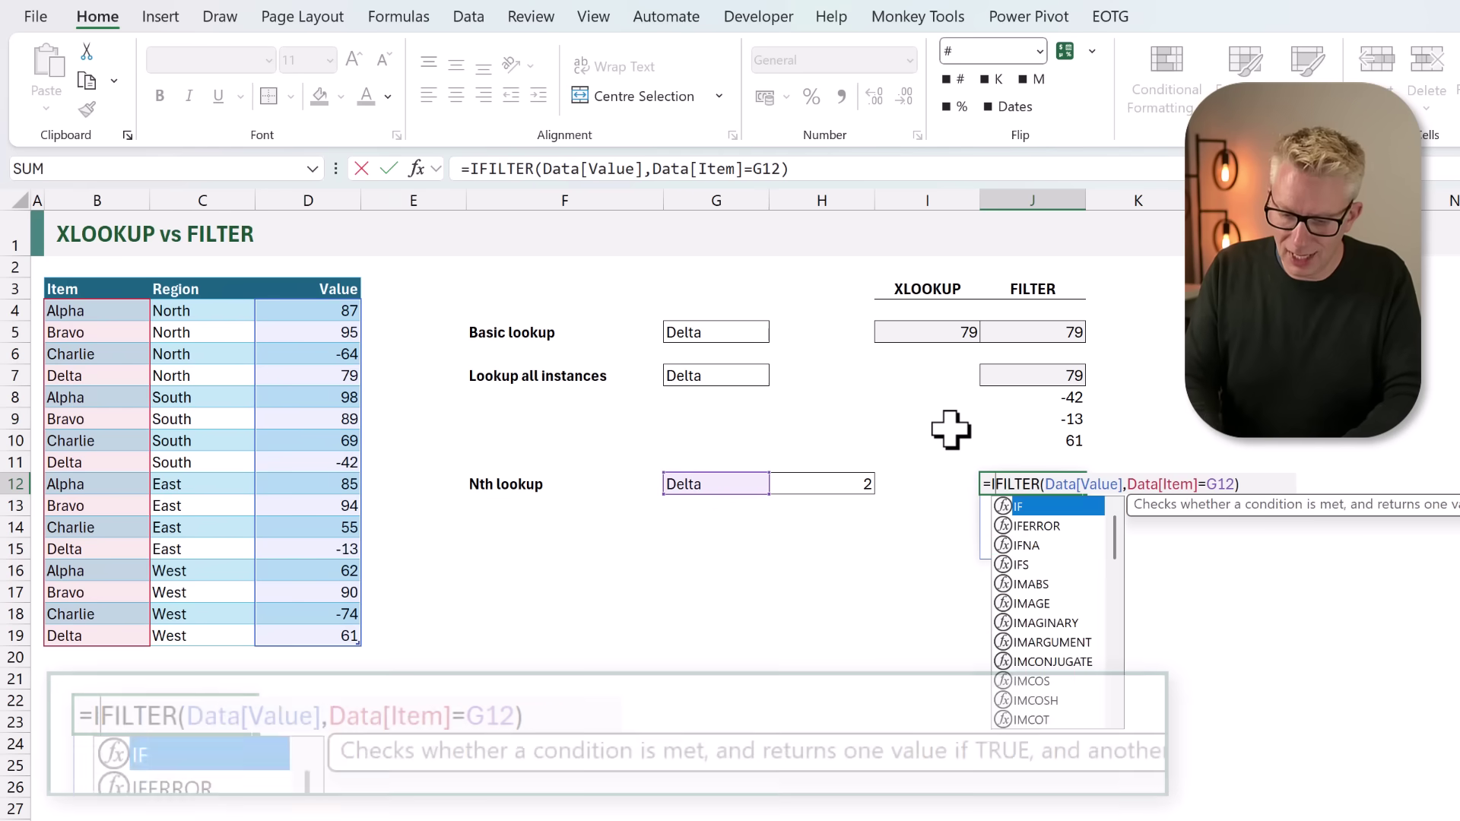
key(Tab)
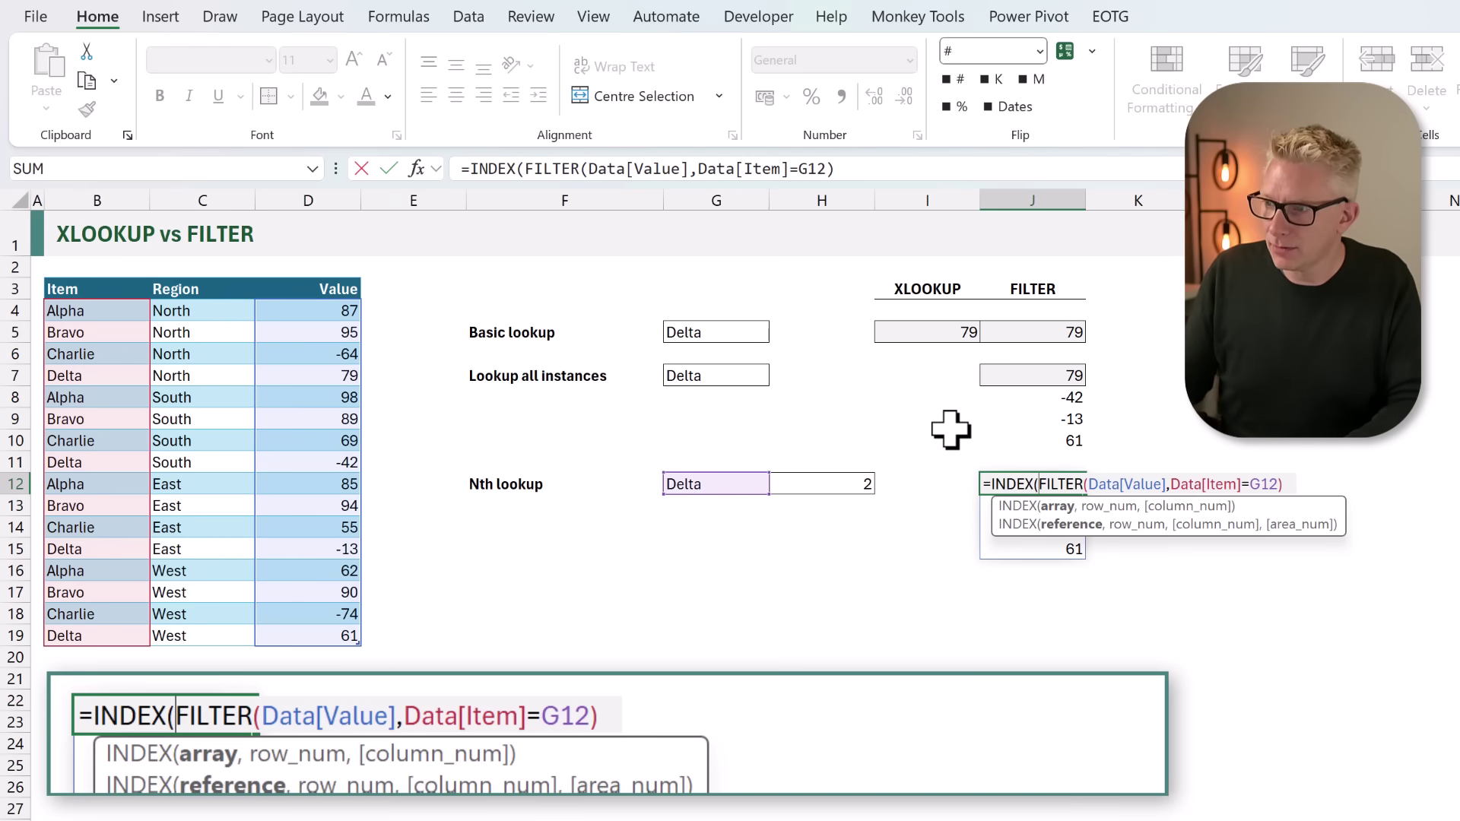
click(1287, 483)
text(,)
click(855, 484)
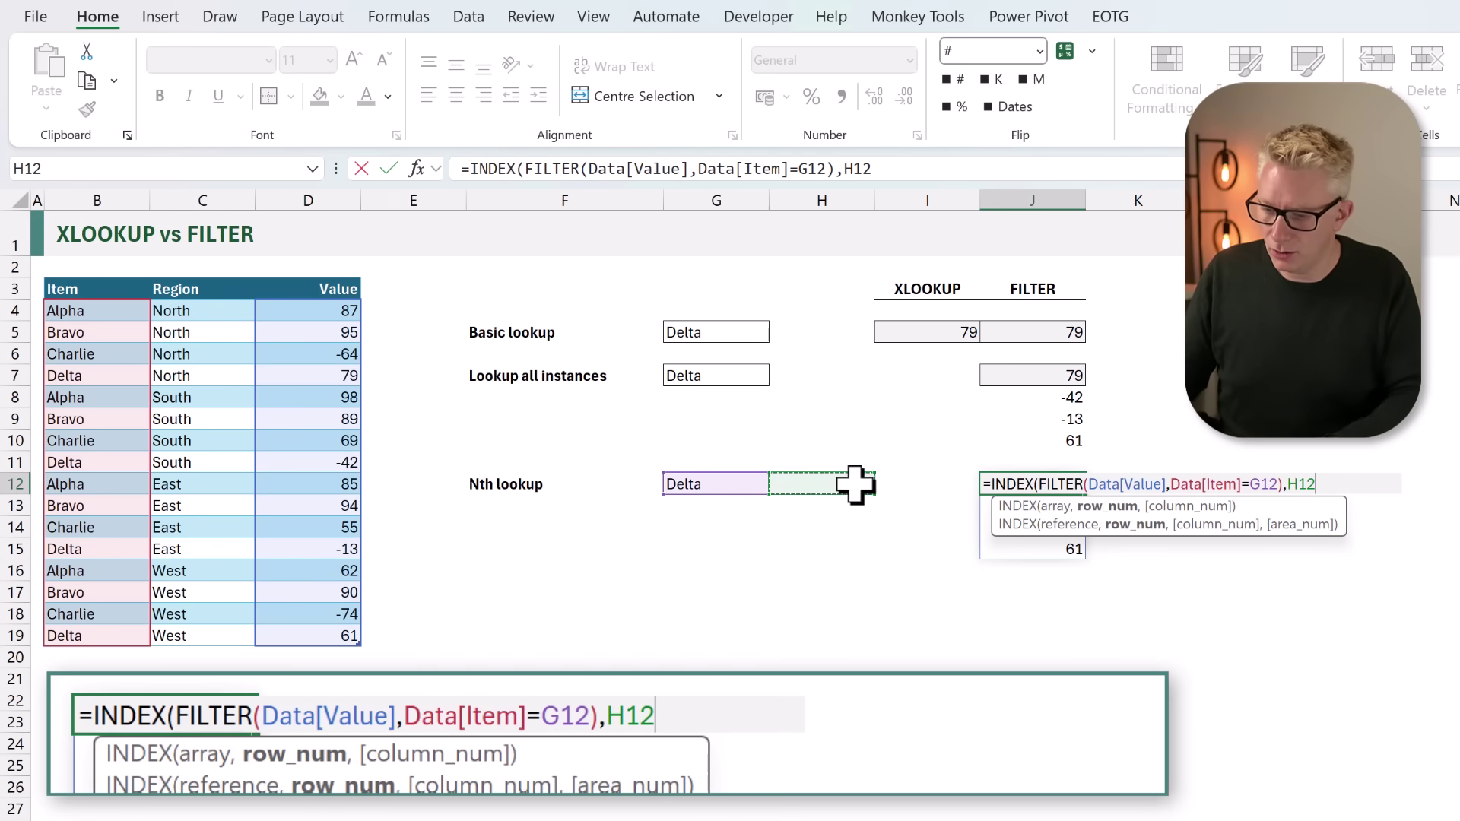
text())
key(ctrl+Return)
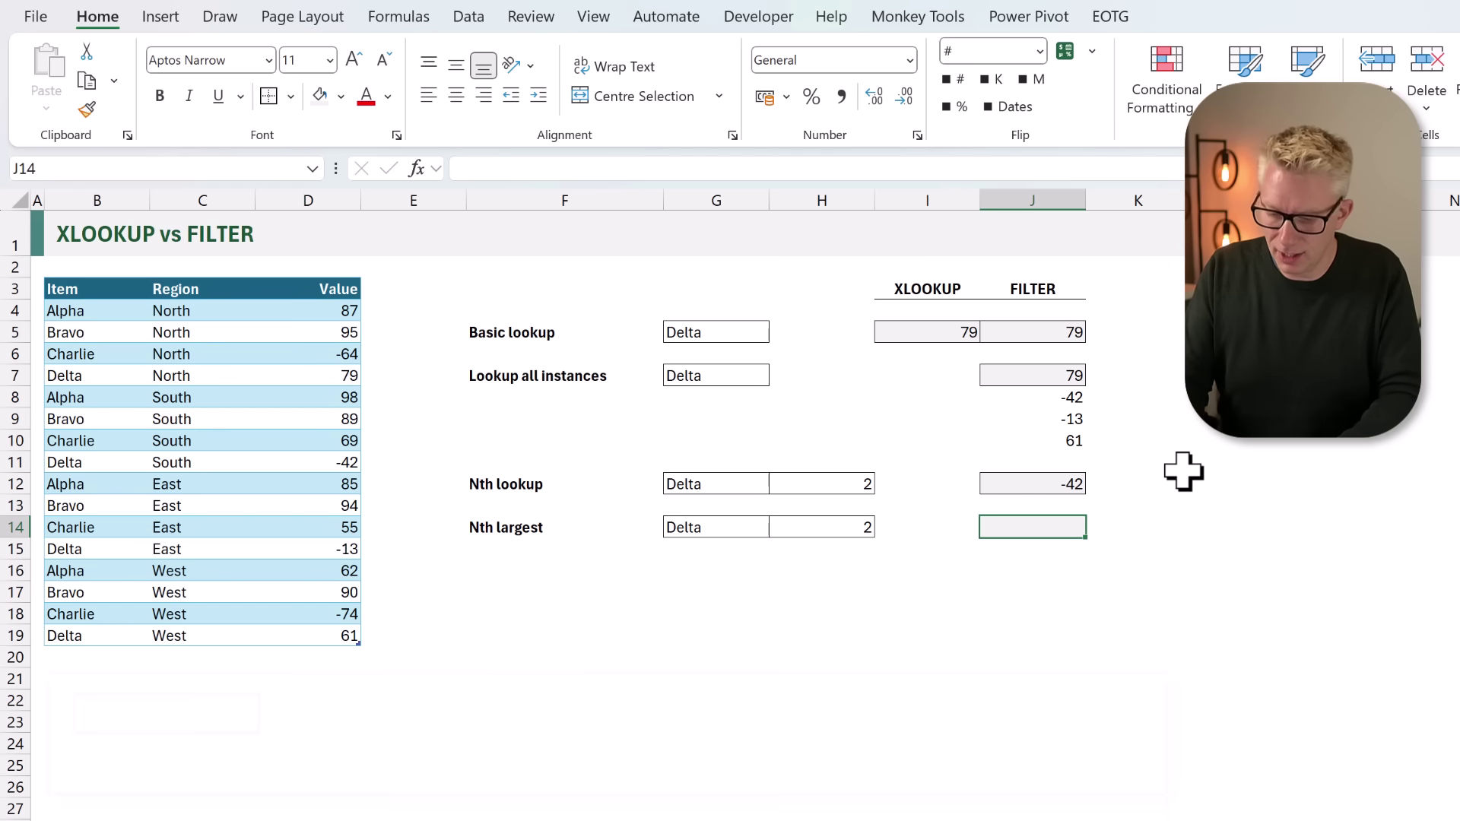
text(=FILTER()
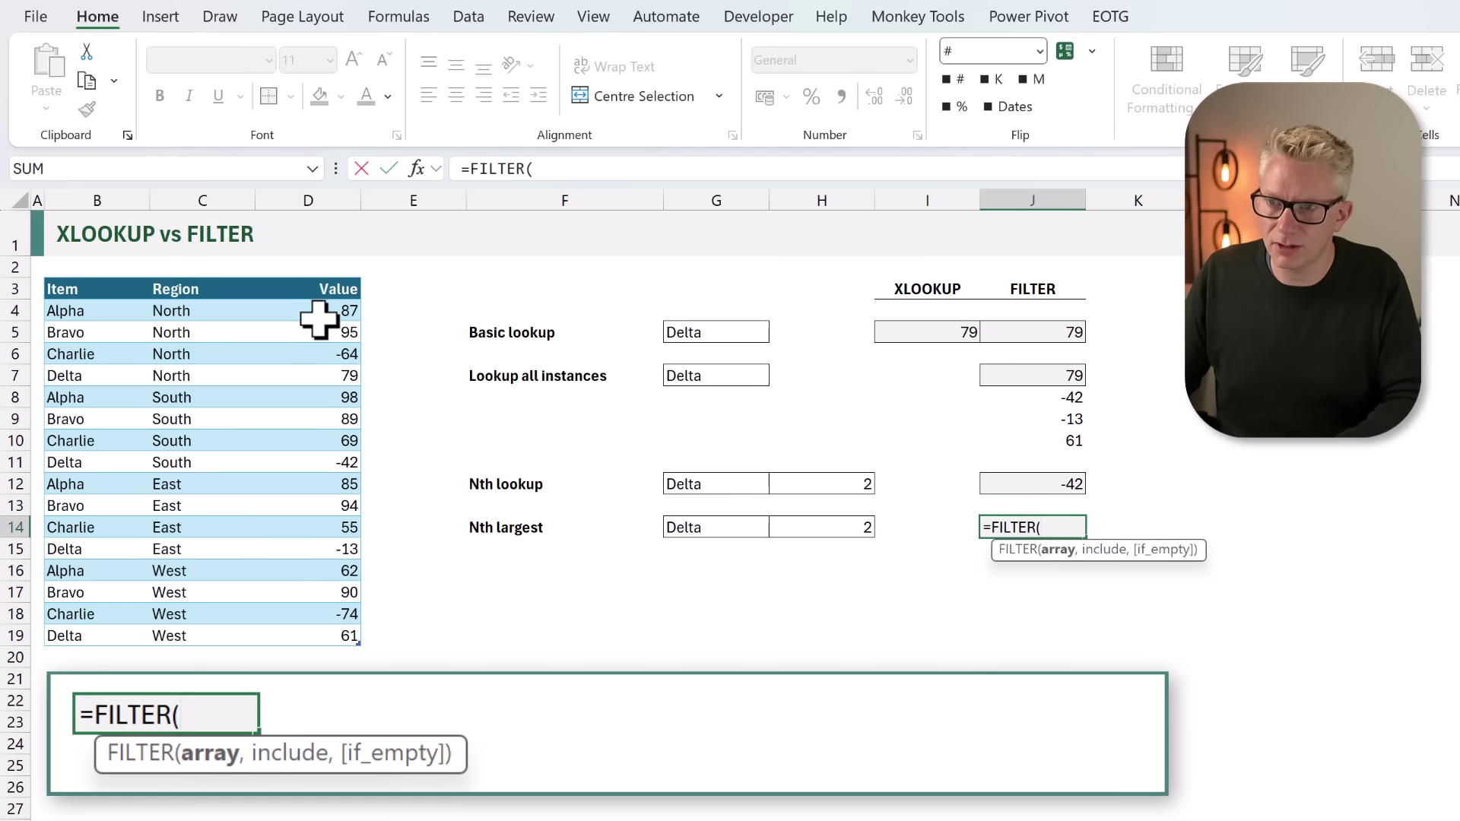
- Complete J14 as =FILTER(Data[Value],Data[Item]=G14), spilling Delta's 79, -42, -13 and 61
click(321, 283)
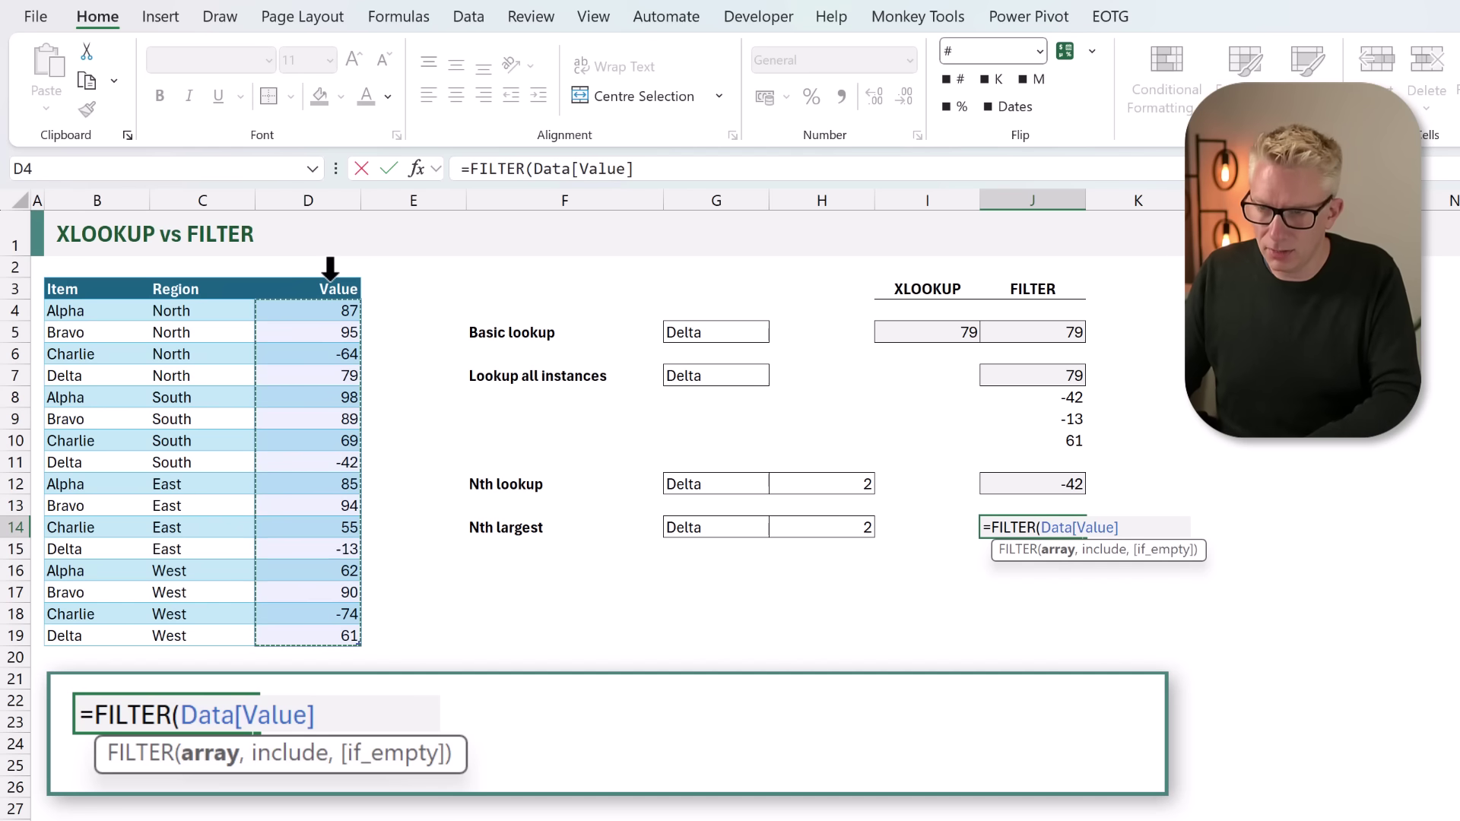
text(,)
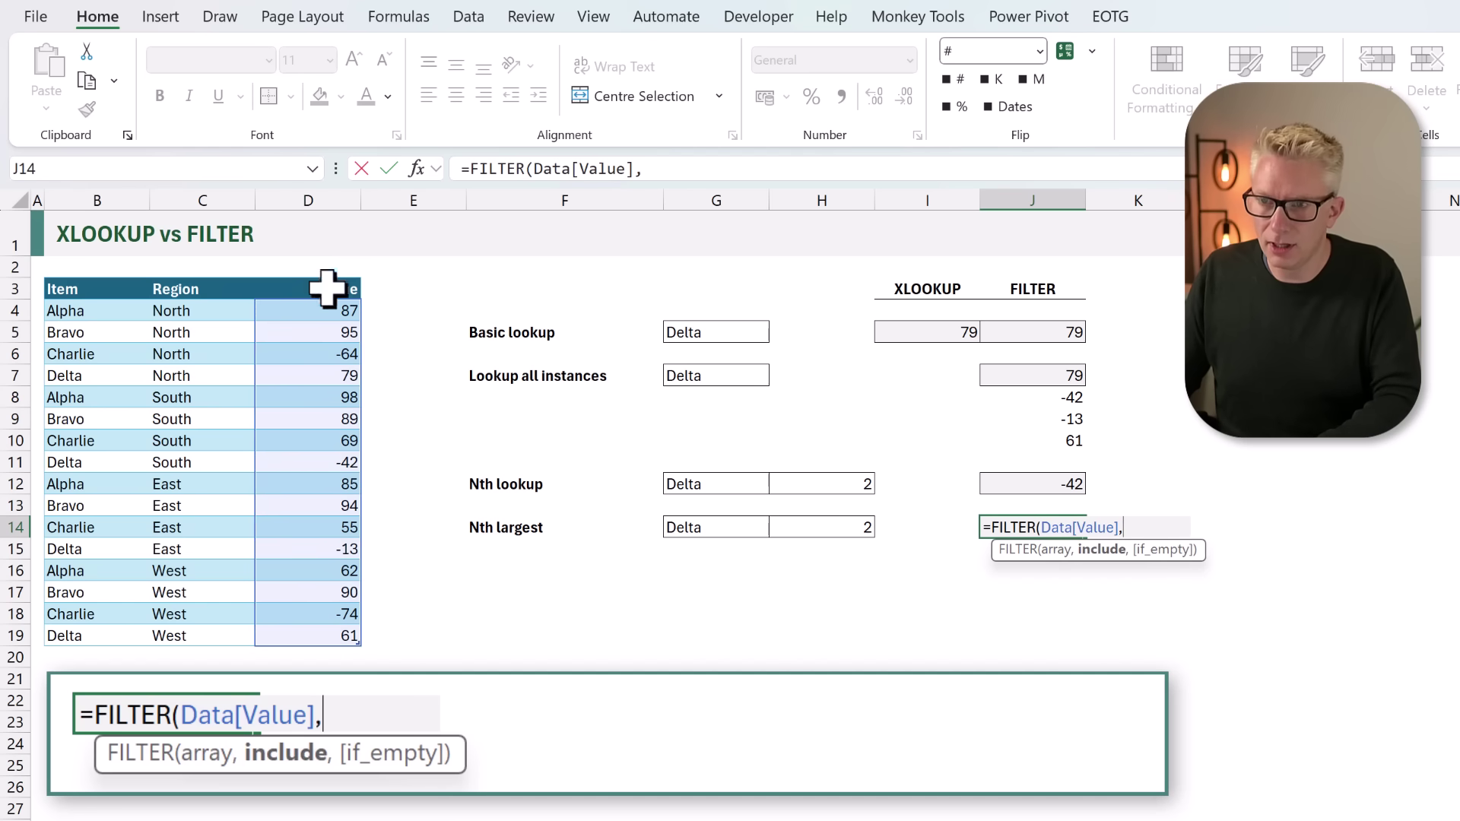
click(86, 283)
text(=)
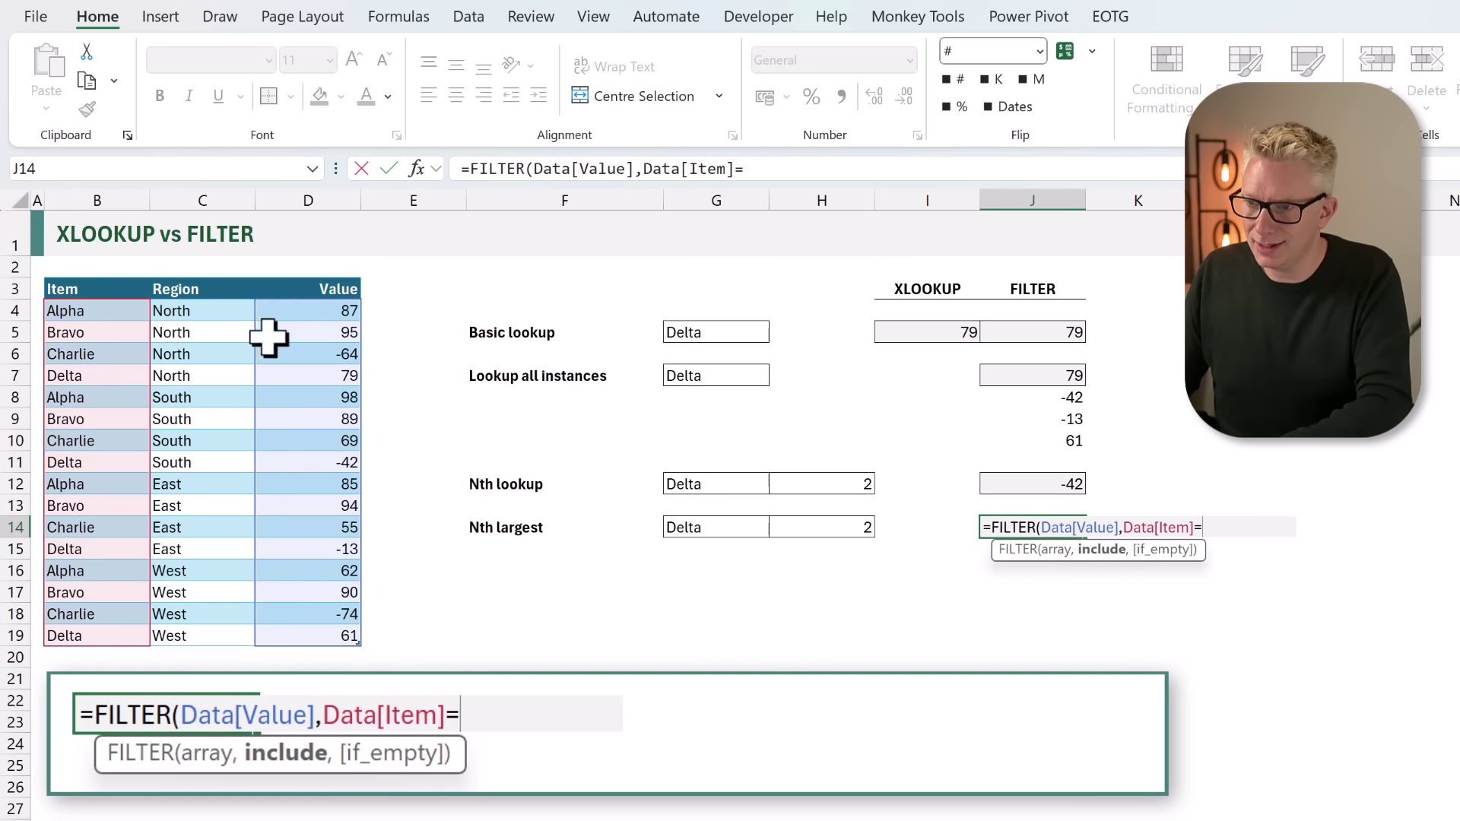
click(698, 526)
text())
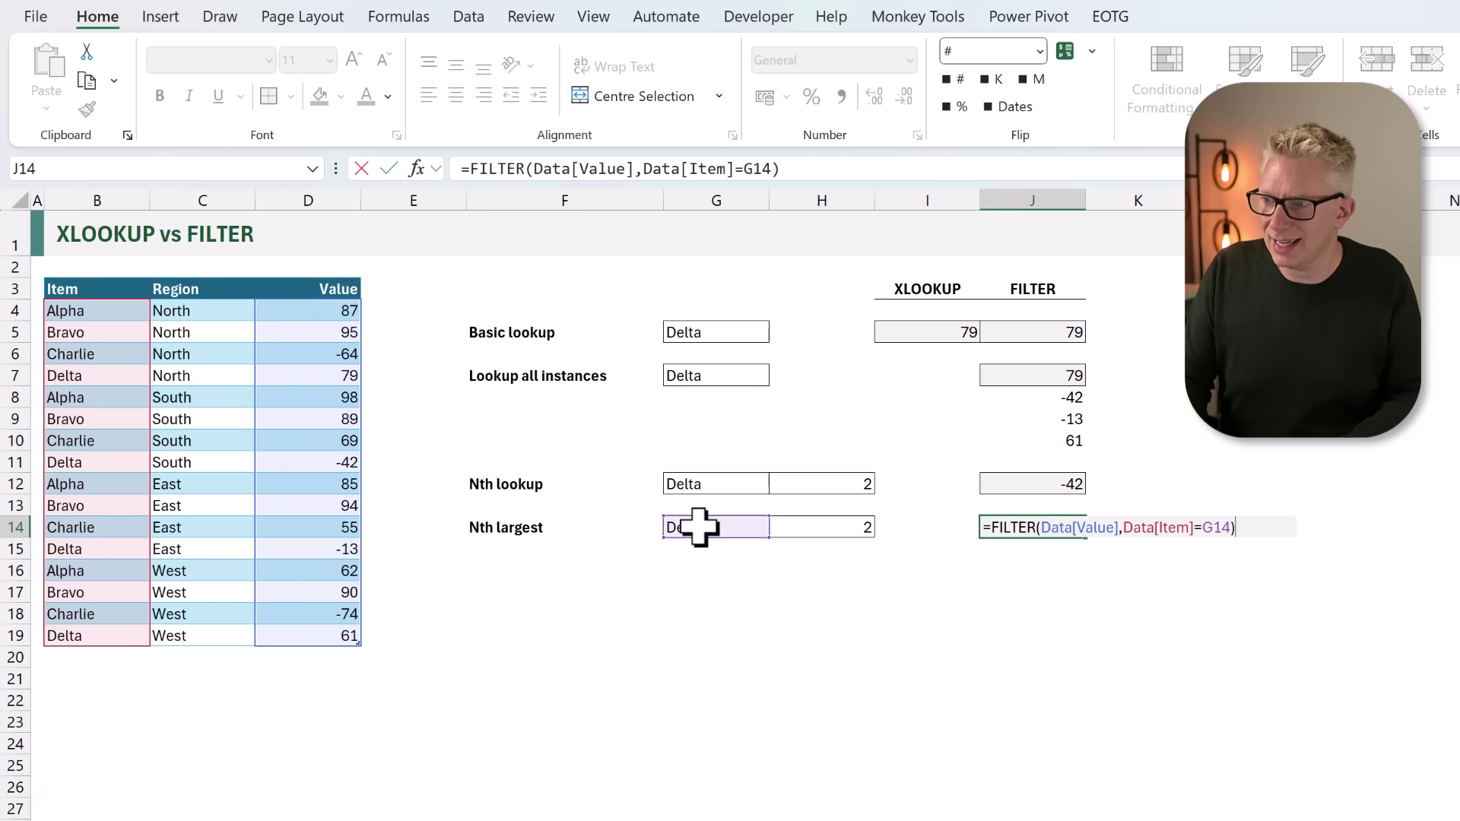
key(Return)
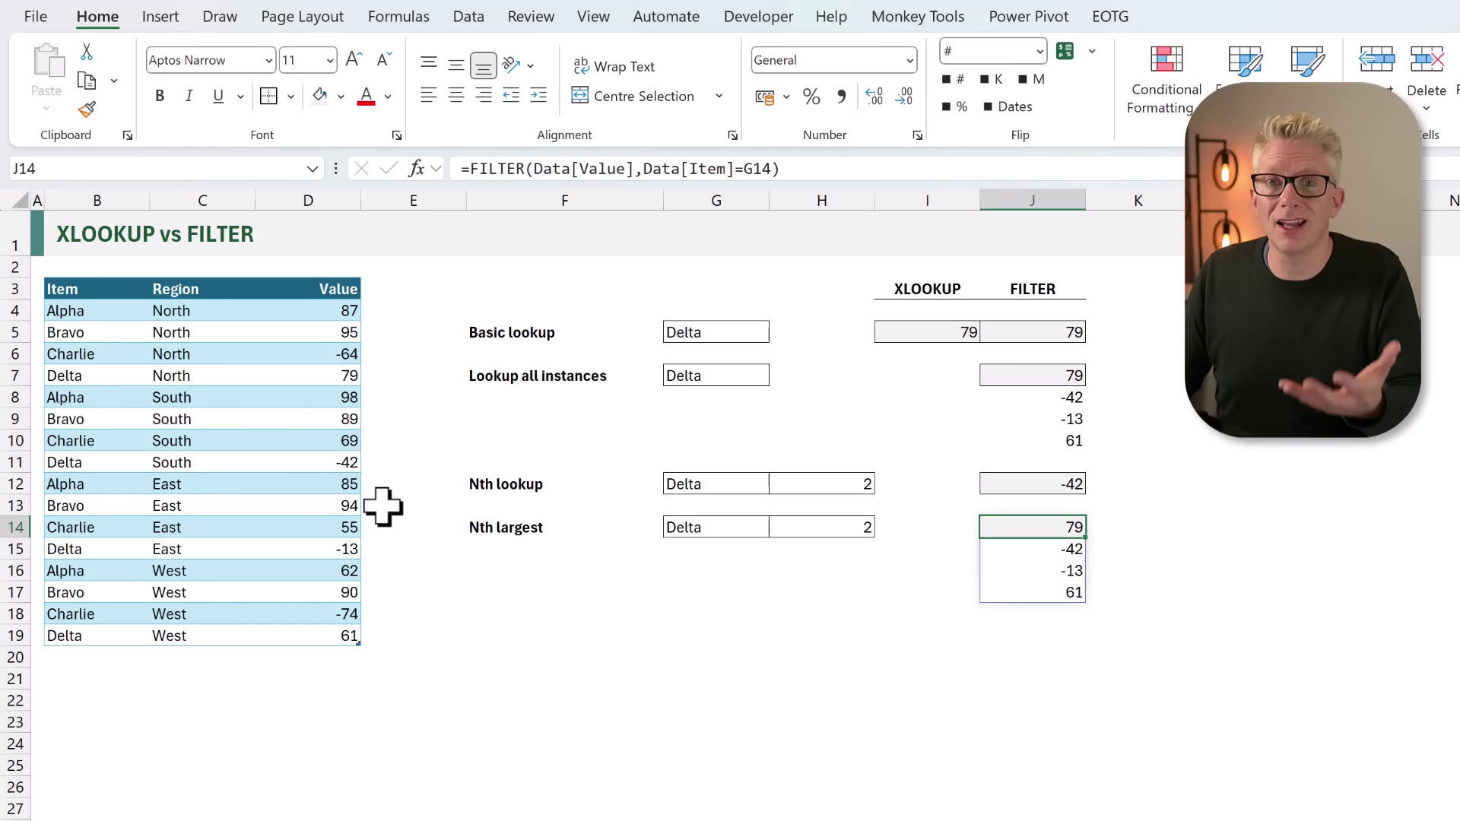
- Wrap J14's FILTER in SORT(...,1,-1) to list Delta values in descending order
double_click(1004, 529)
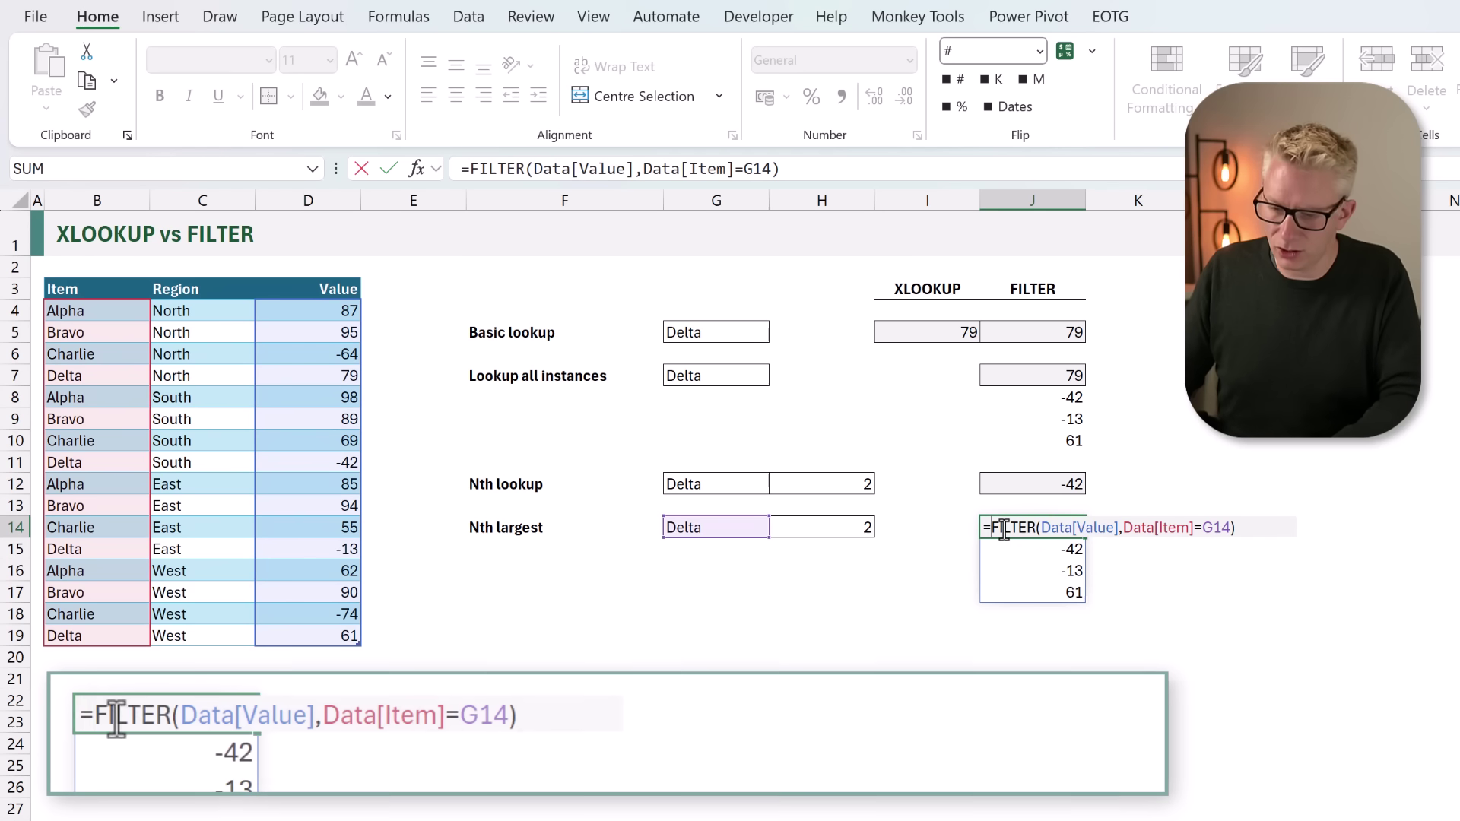
text(S)
key(Tab)
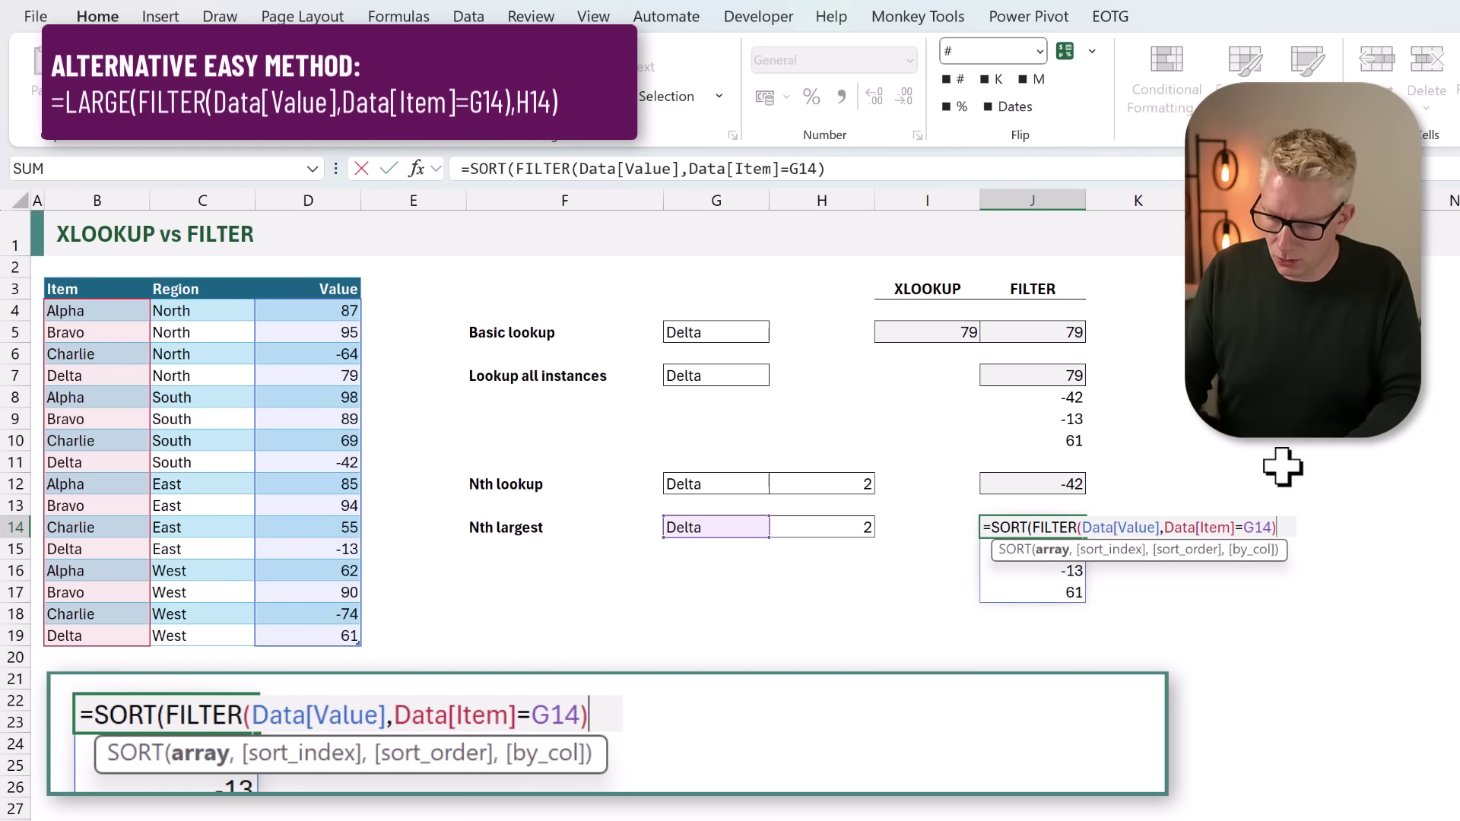
text(,1,)
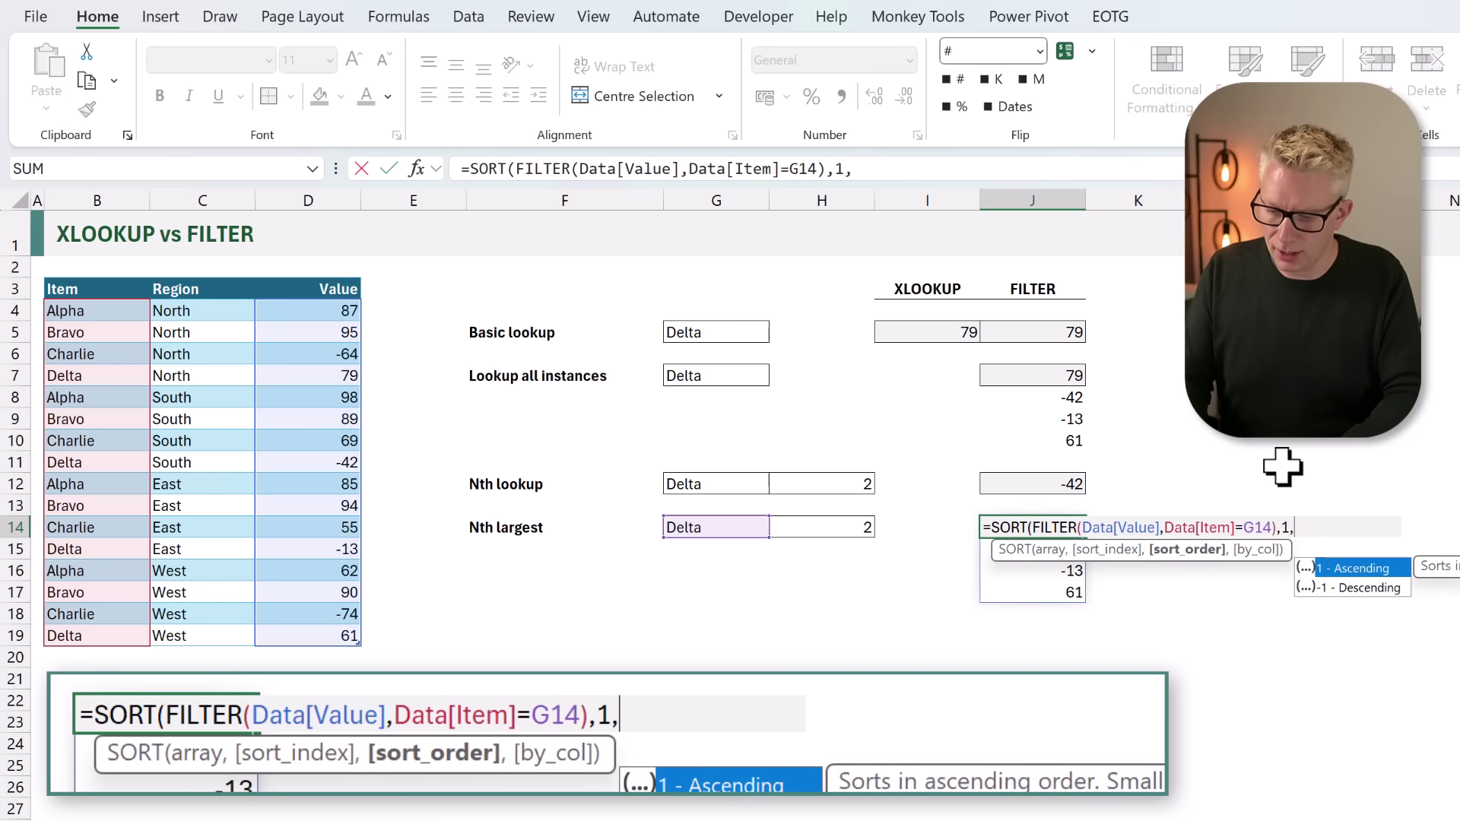
text(-1))
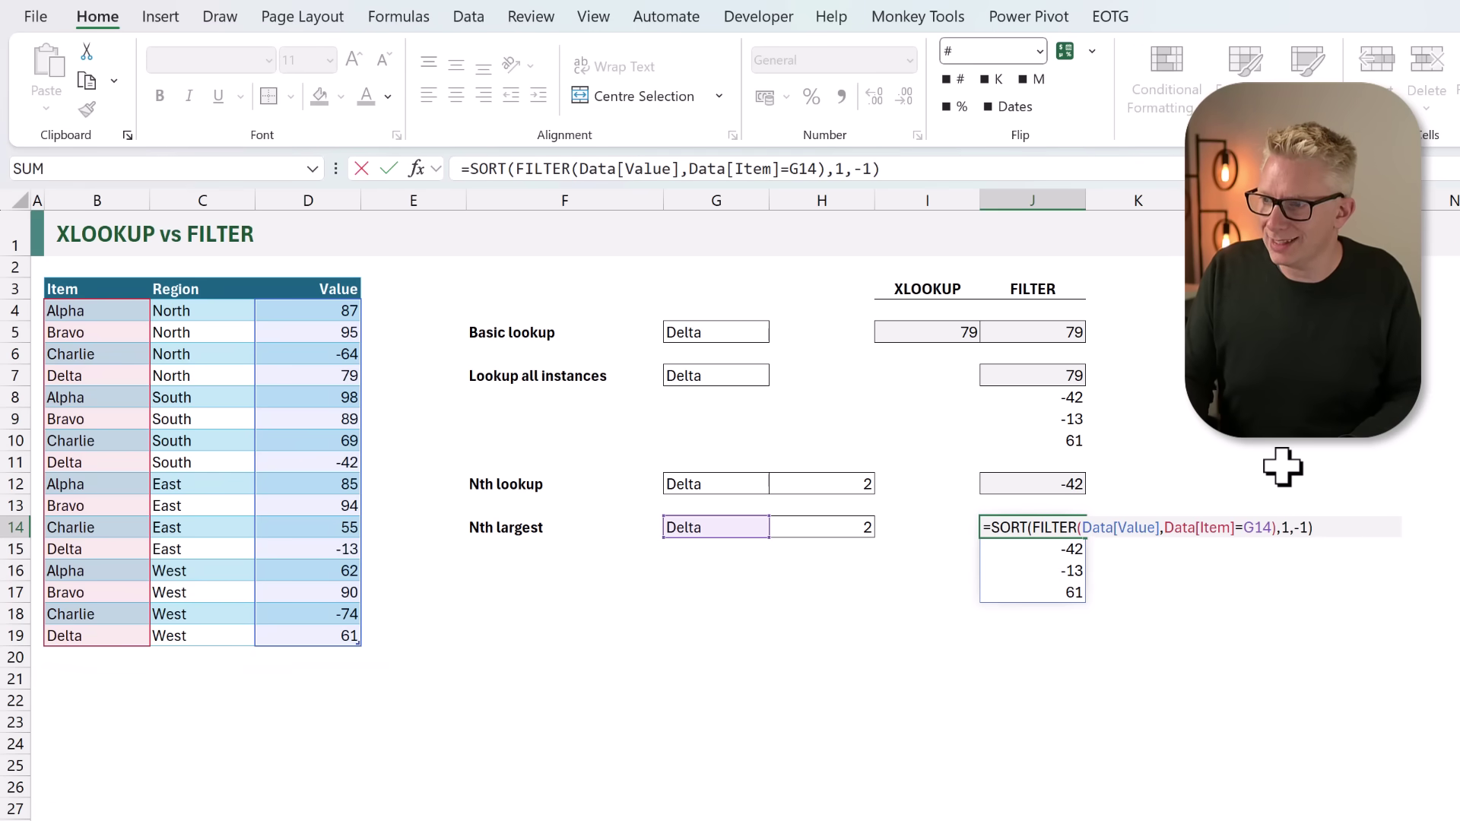
key(ctrl+Return)
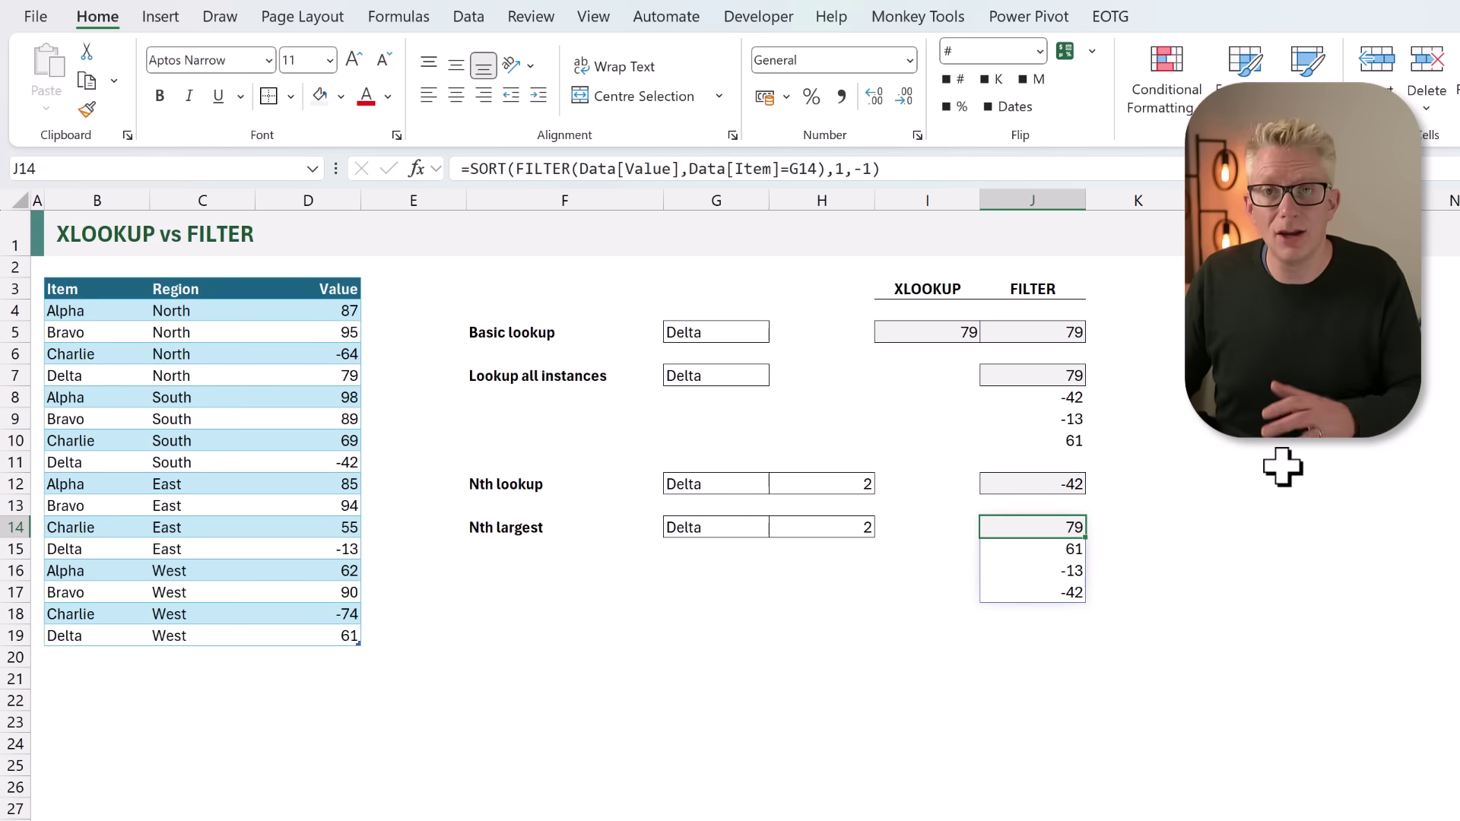
- Wrap the sorted result in INDEX with H14 as row, returning 61
drag(1054, 540, 1054, 590)
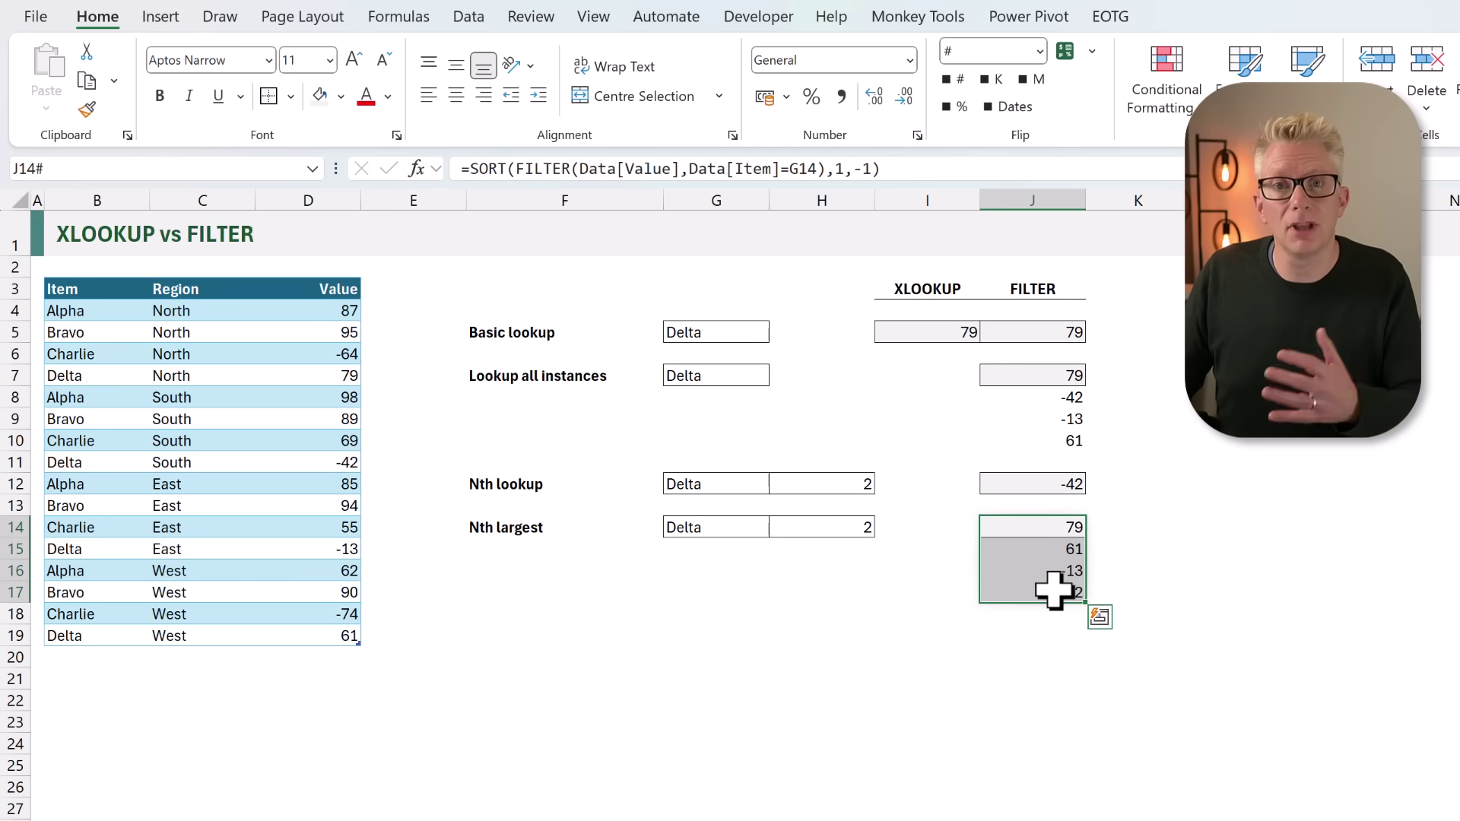
double_click(1046, 528)
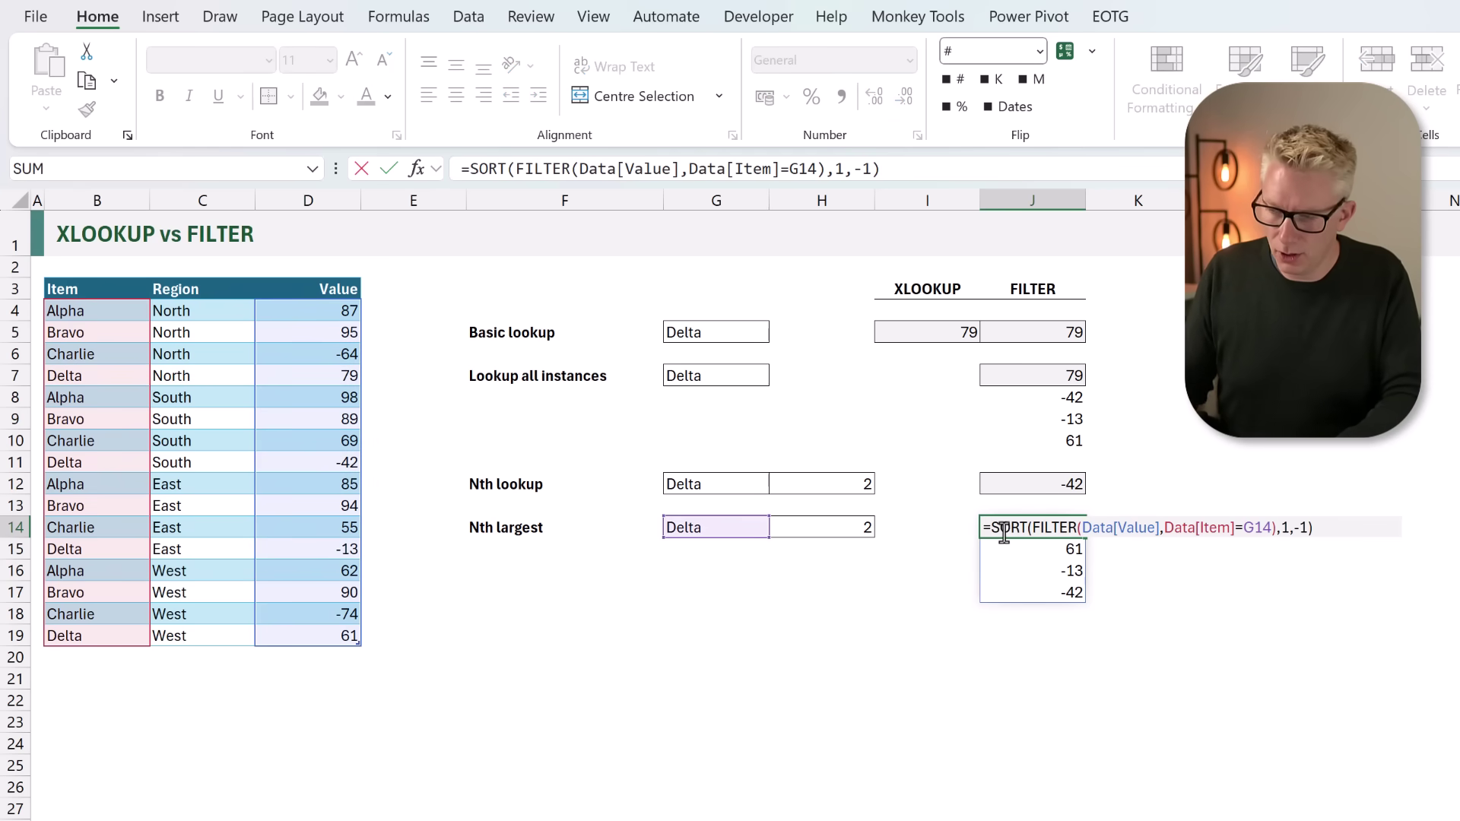
text(INDEX()
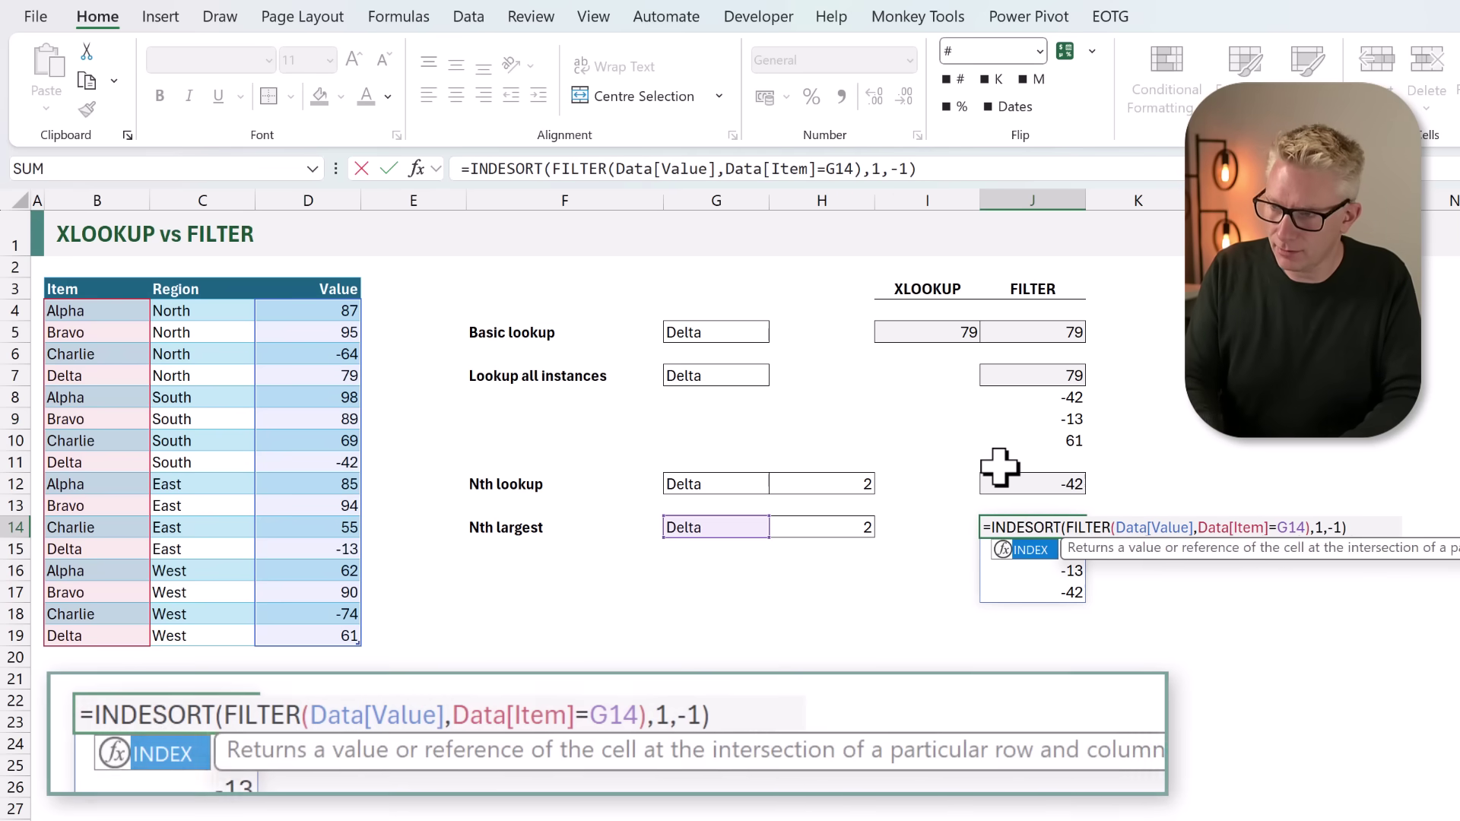
click(1373, 528)
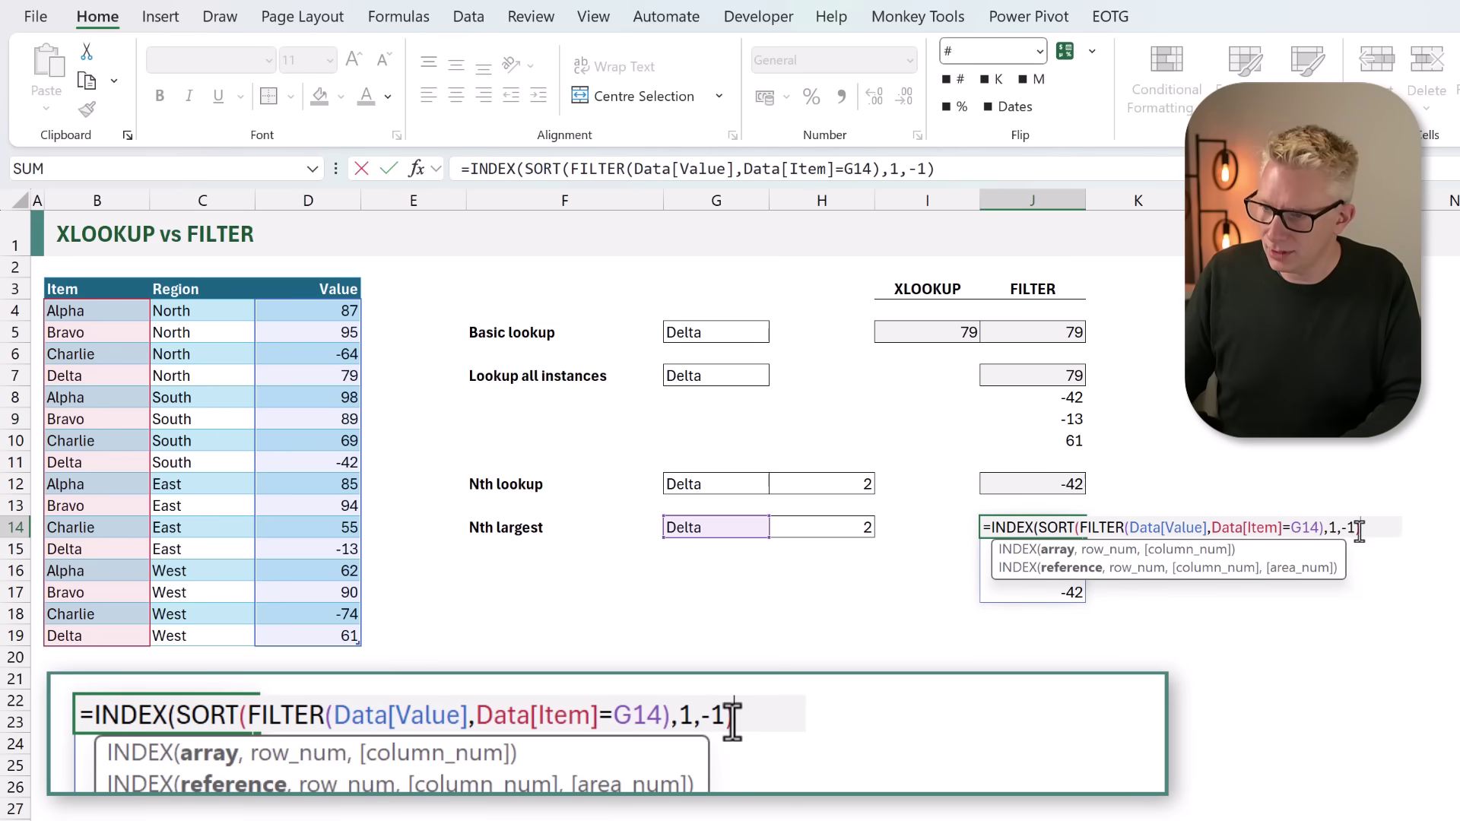
text(,)
click(846, 533)
text(),H14)
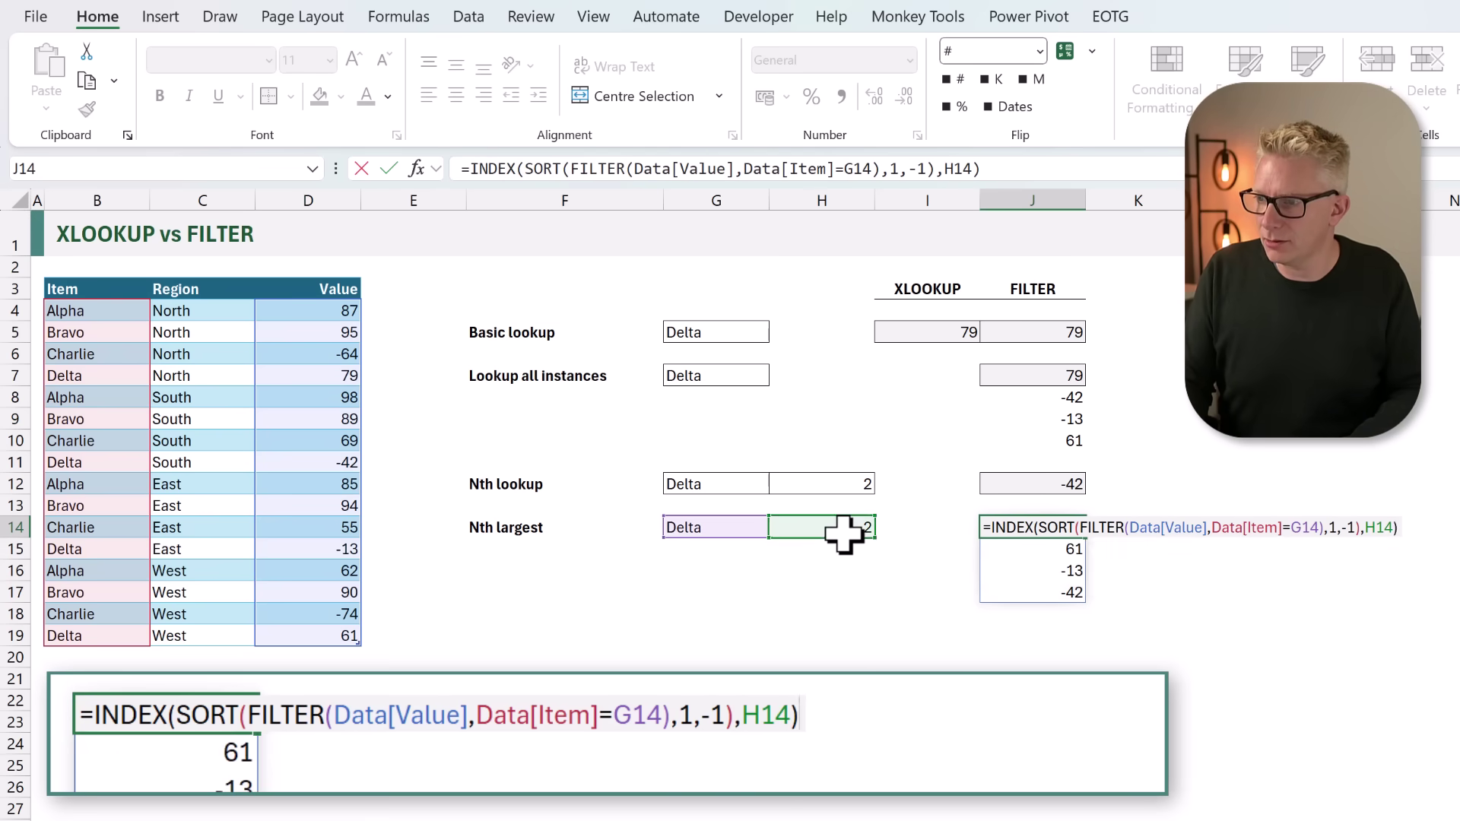
key(ctrl+Return)
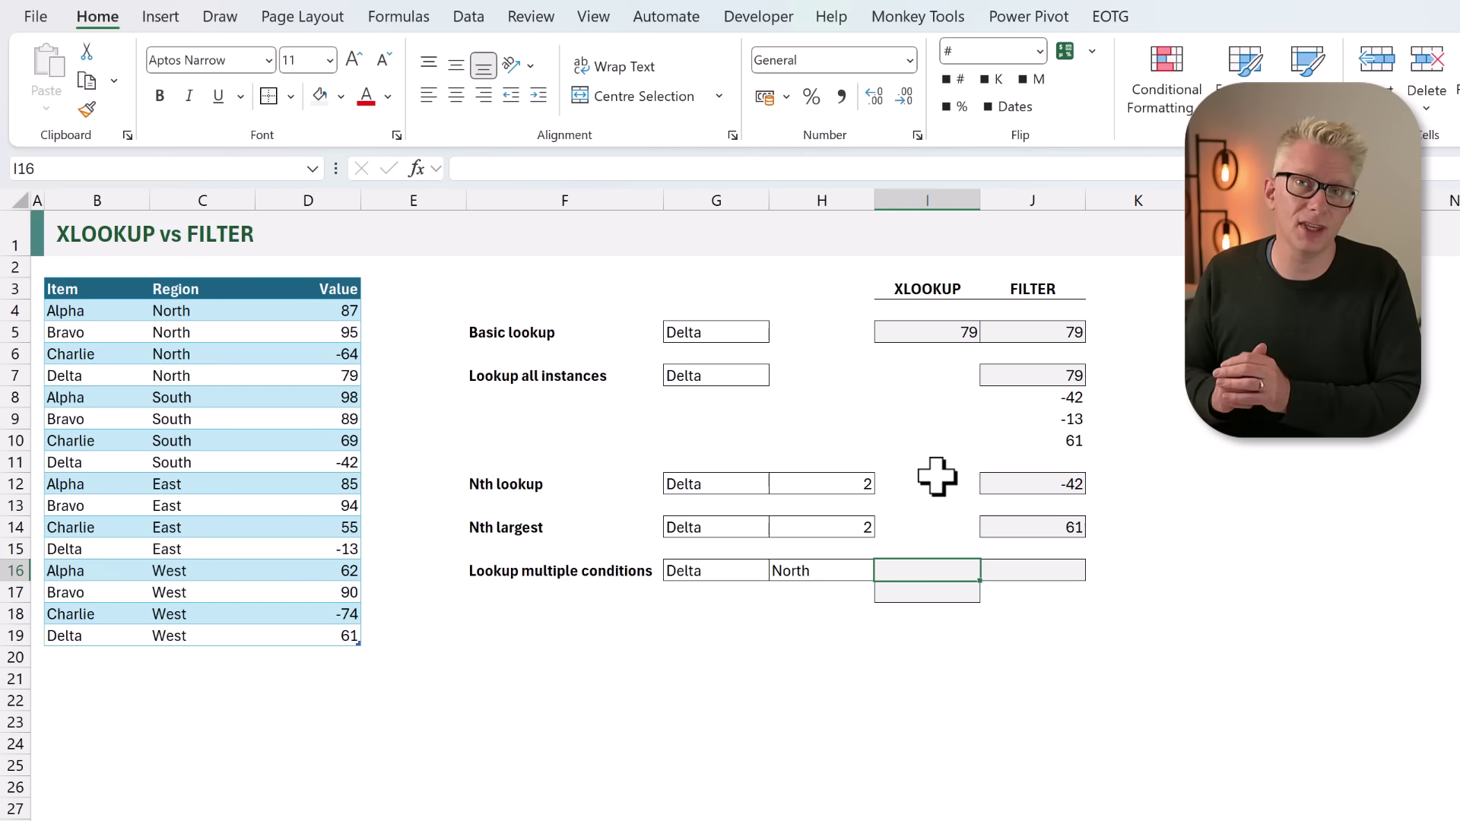
- Enter =XLOOKUP(G16&"-"&H16,Data[Item]&"-"&Data[Region],Data[Value]) in I16, returning 79
text(=)
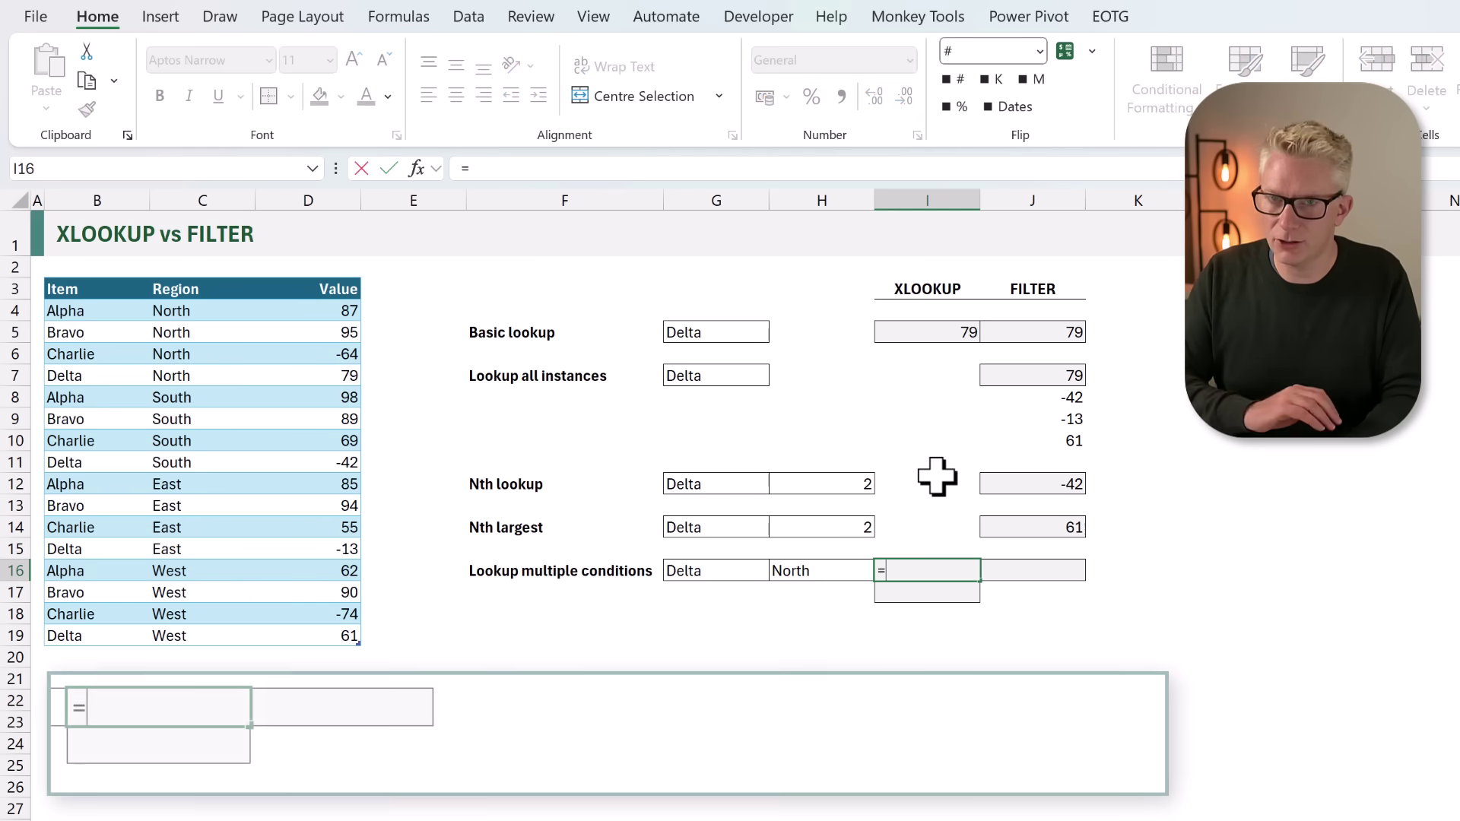
text(XLOOK)
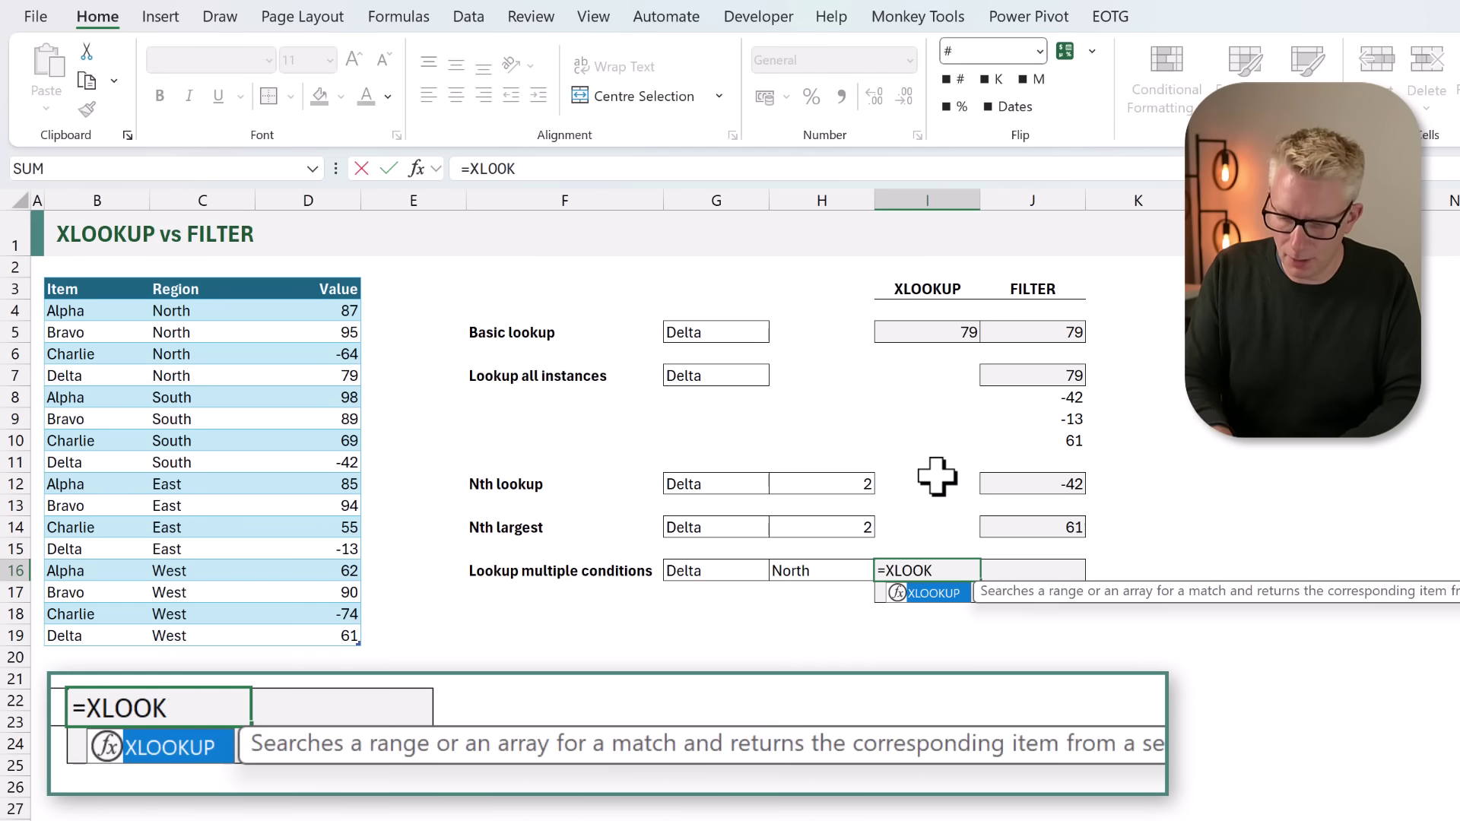
text(UP()
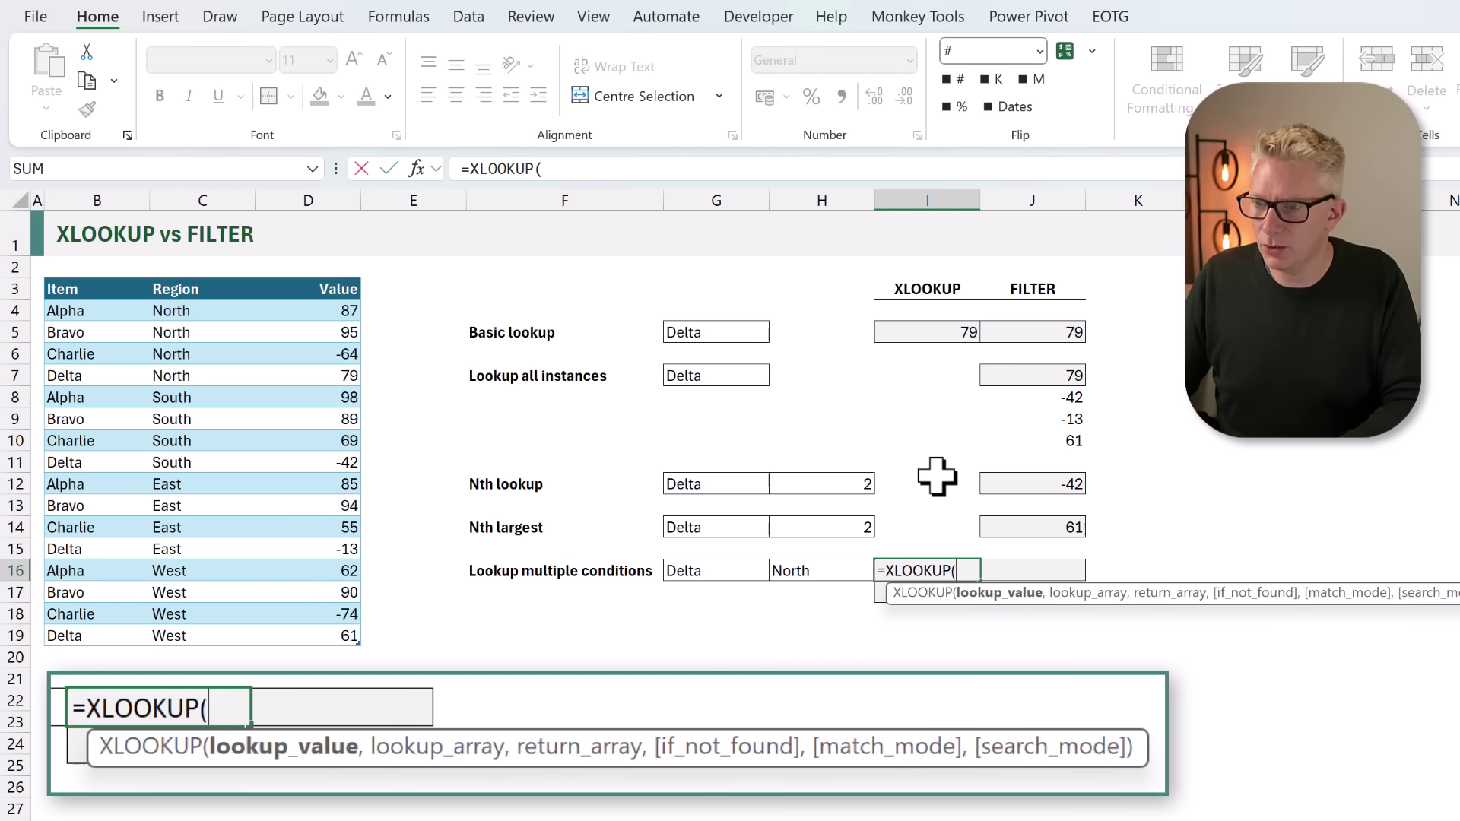
click(732, 570)
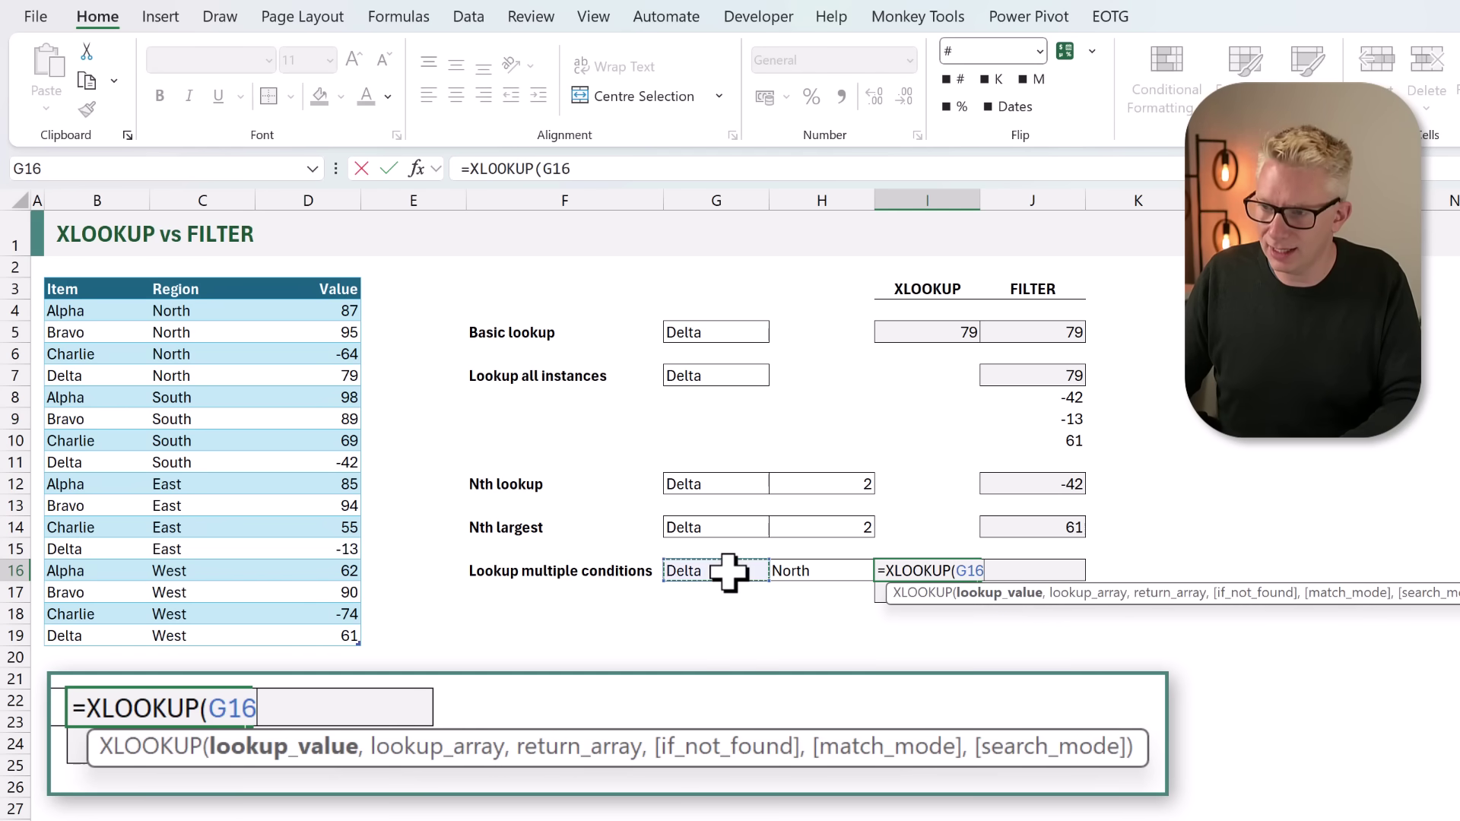
text(&"-)
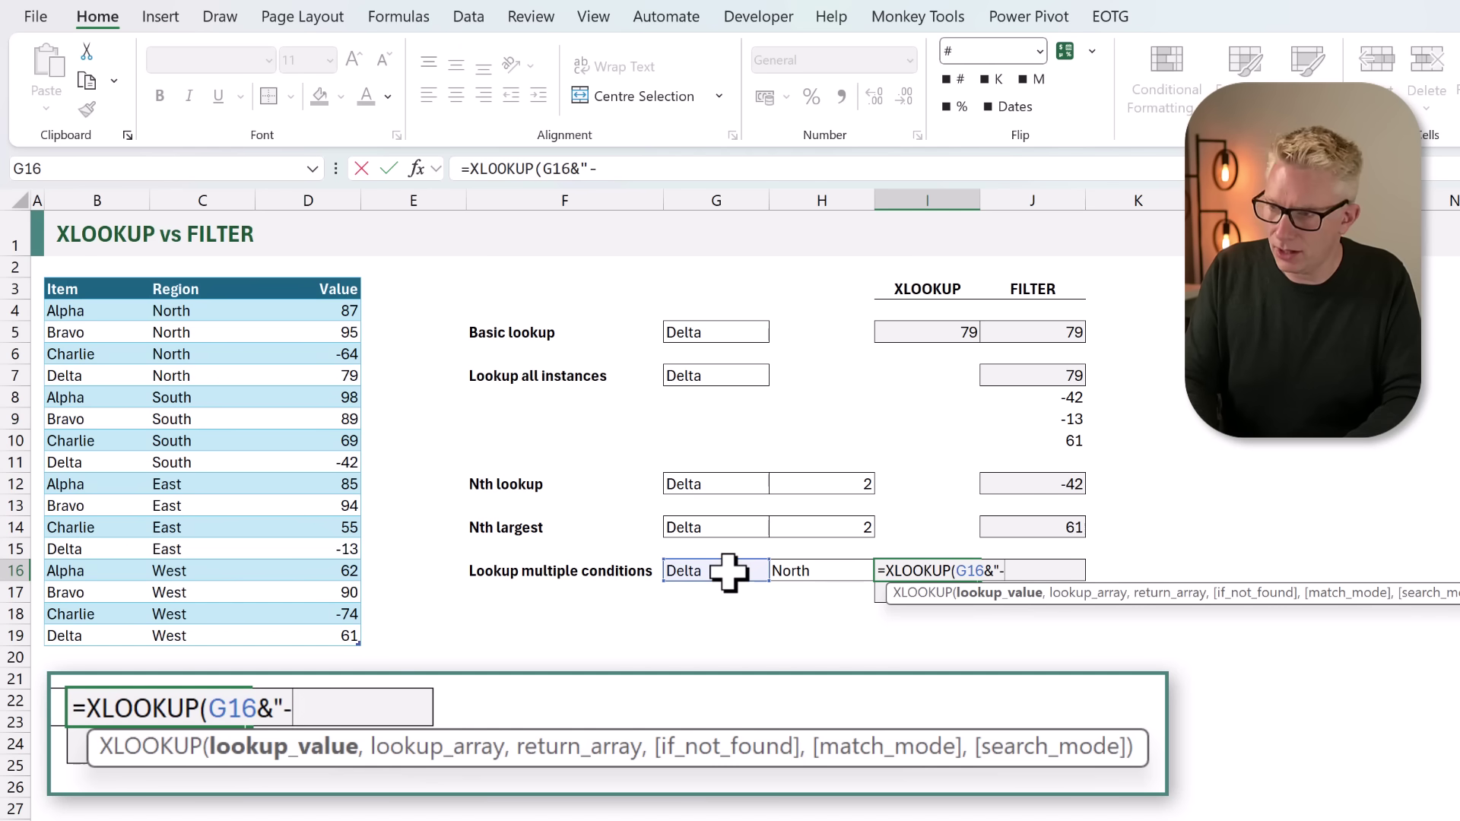
text("&)
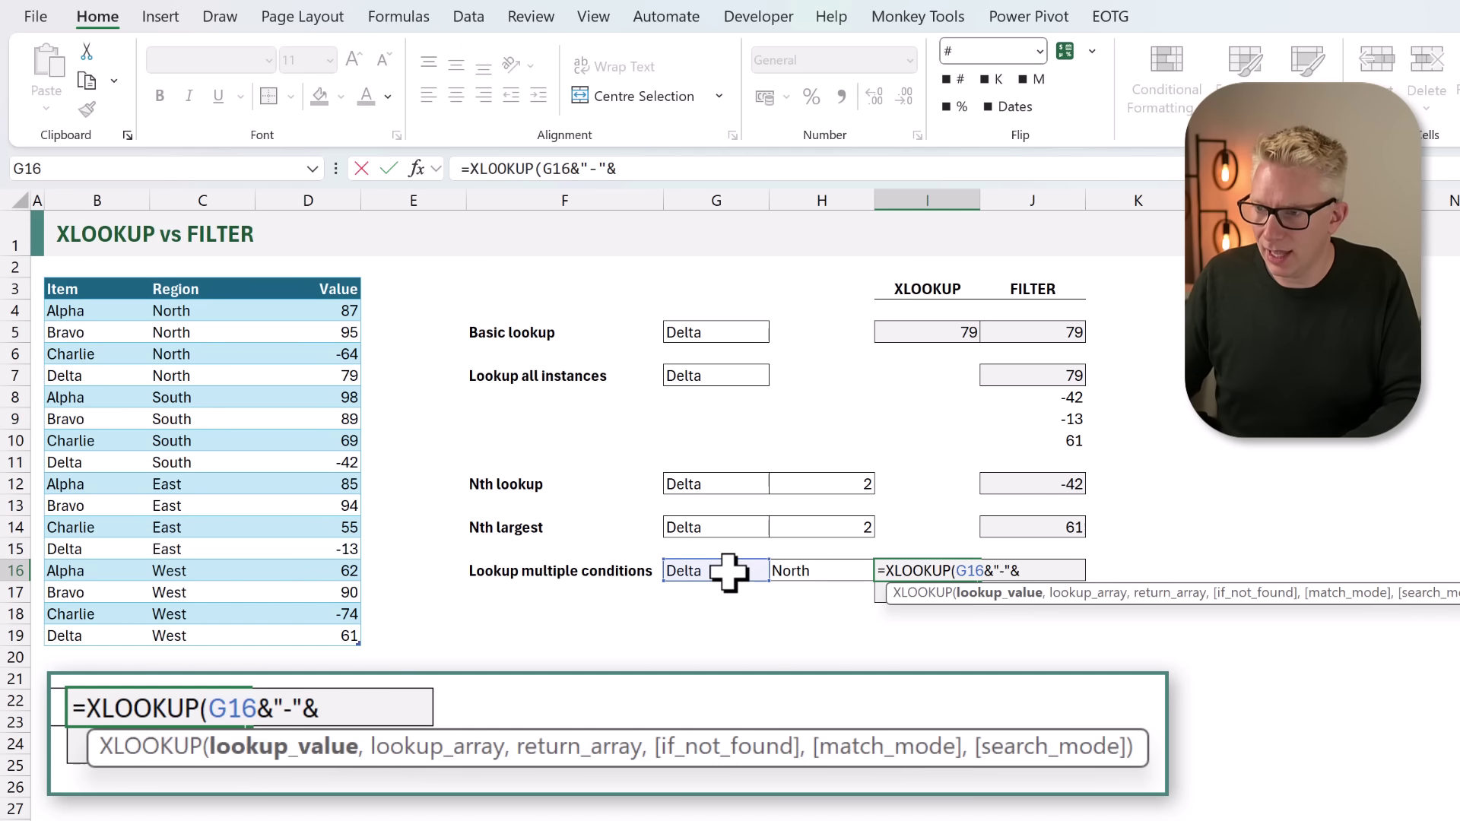
click(802, 573)
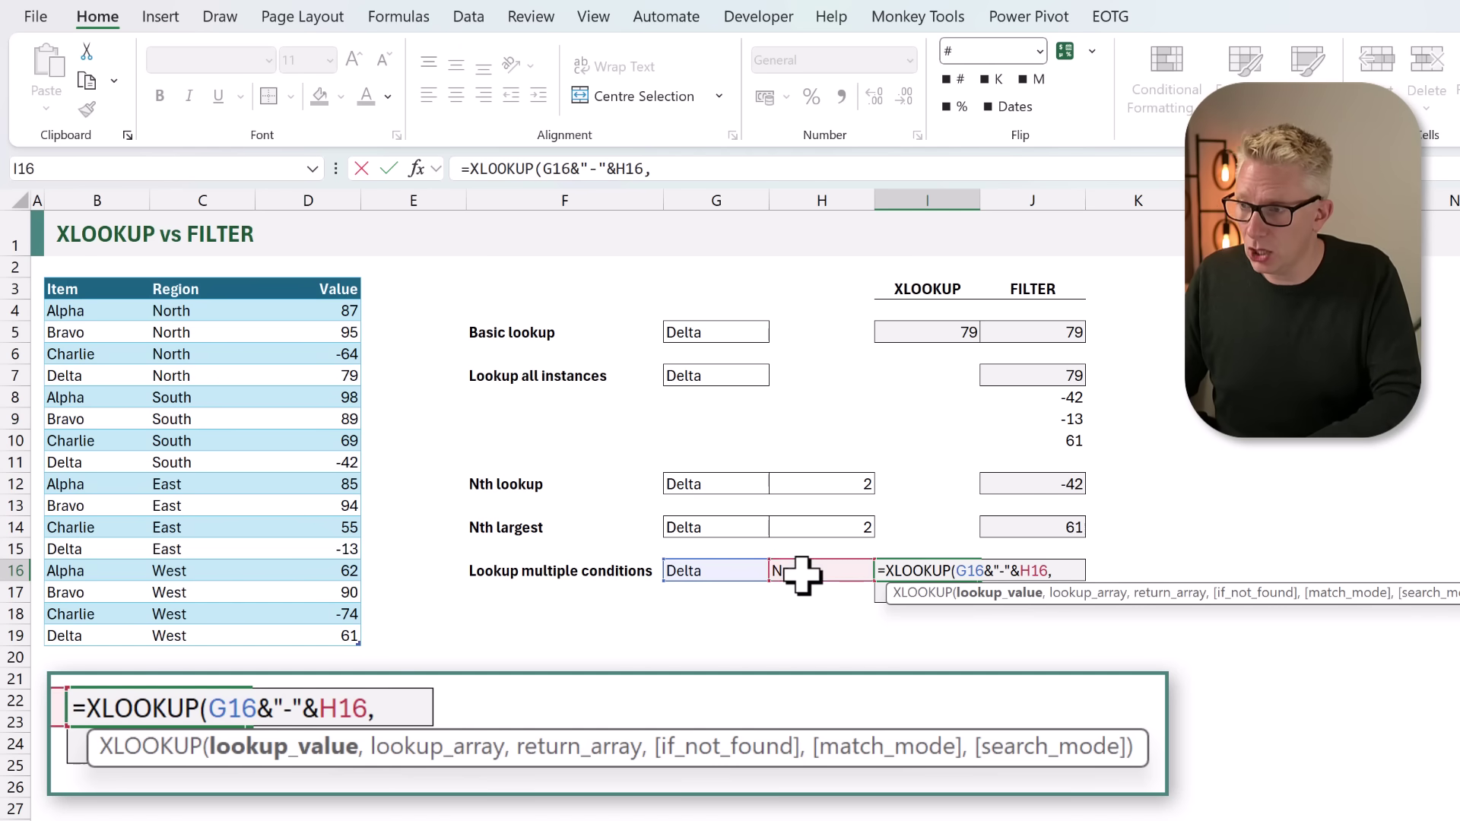
click(102, 270)
text(&"-)
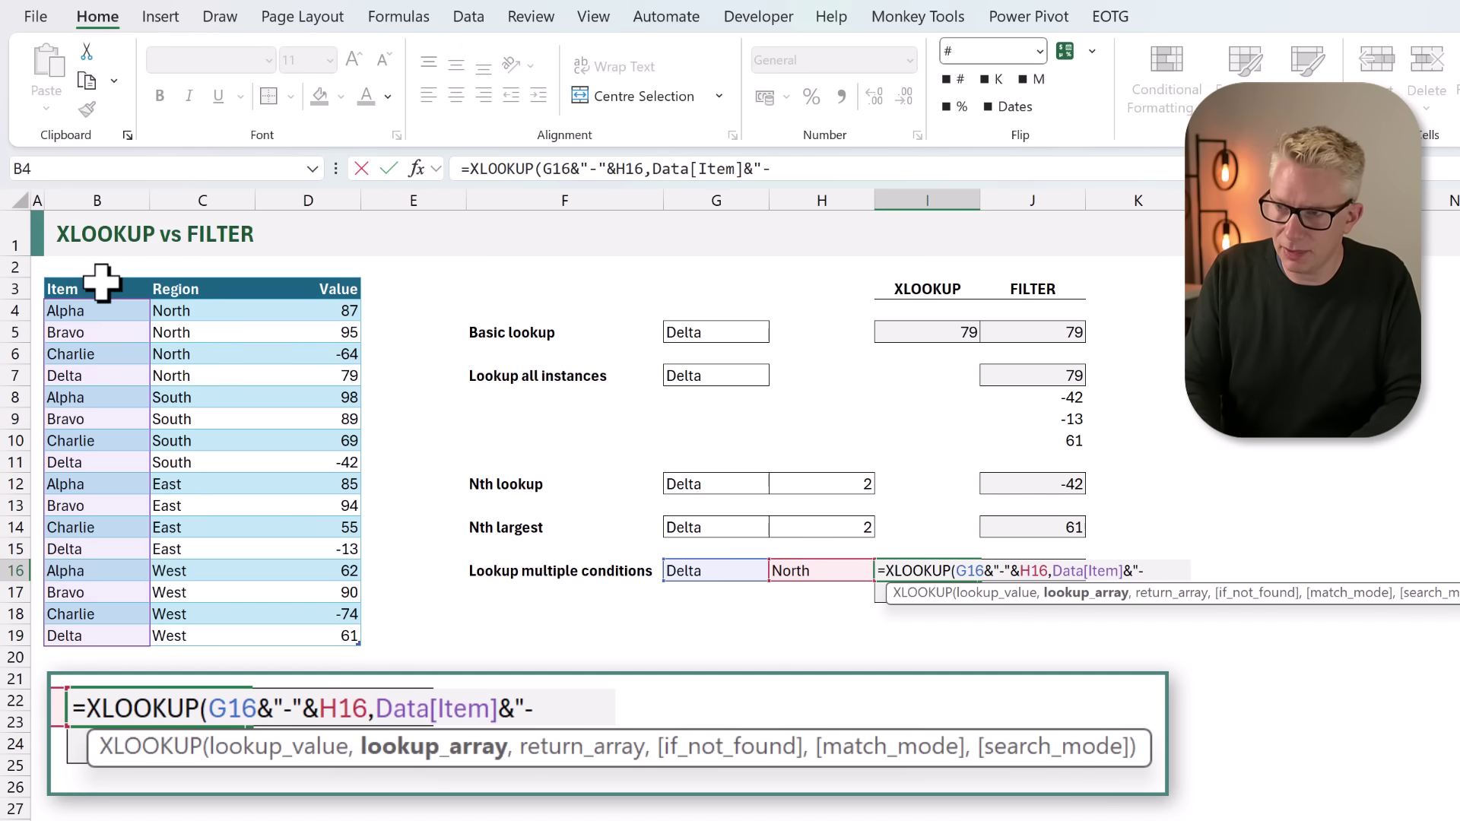
text("&)
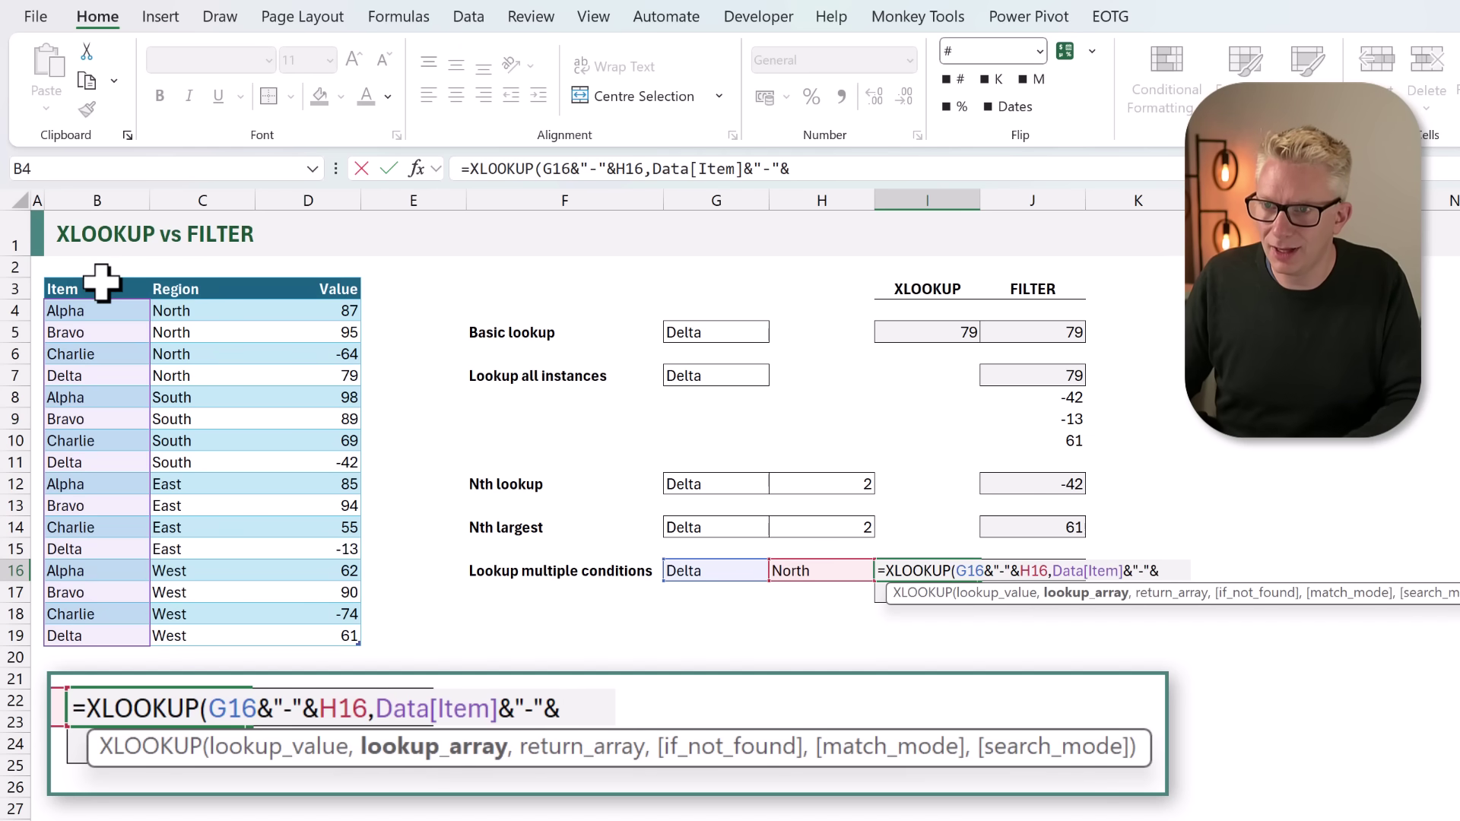
click(198, 272)
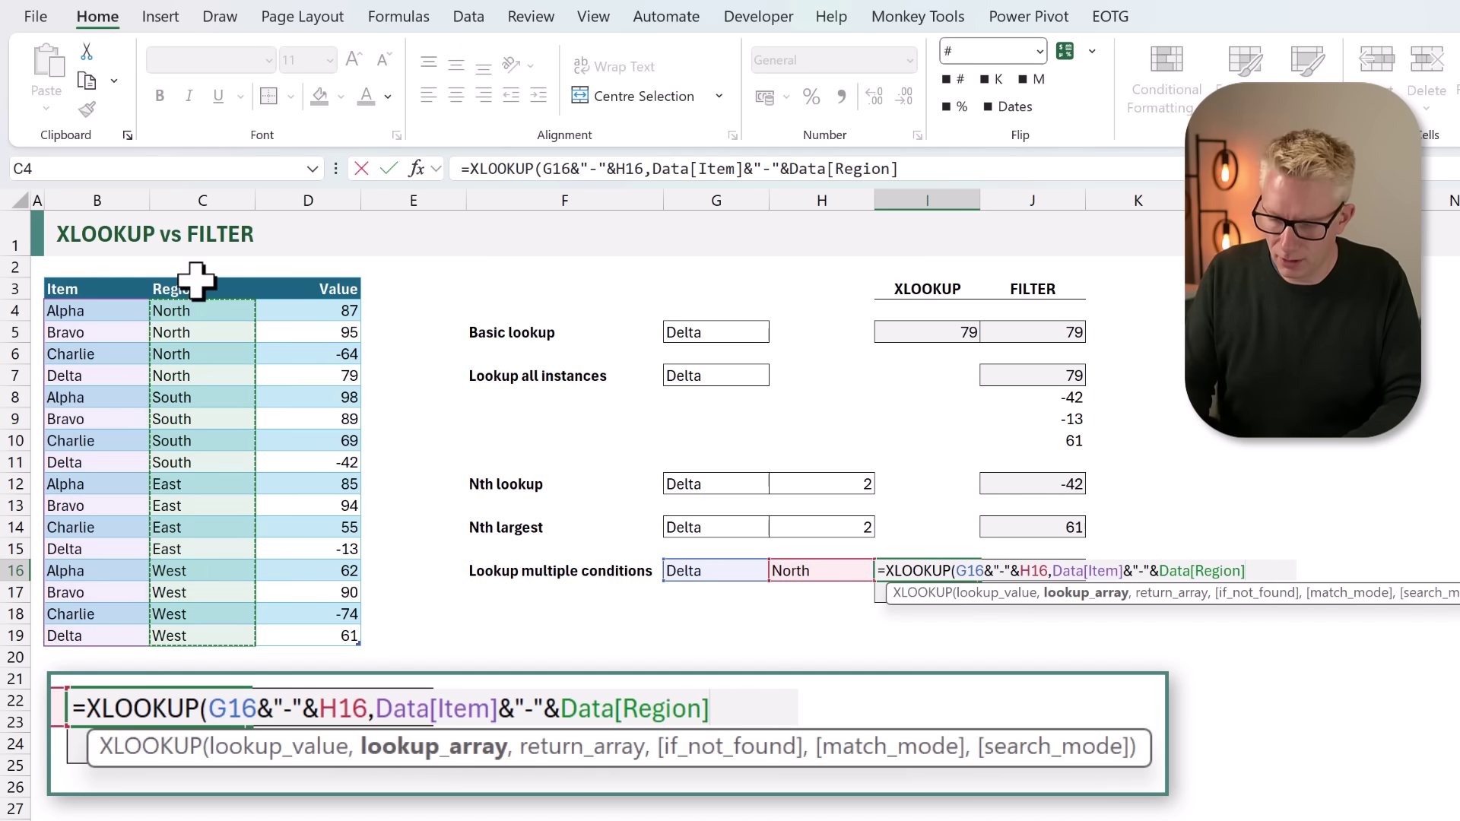
text(,)
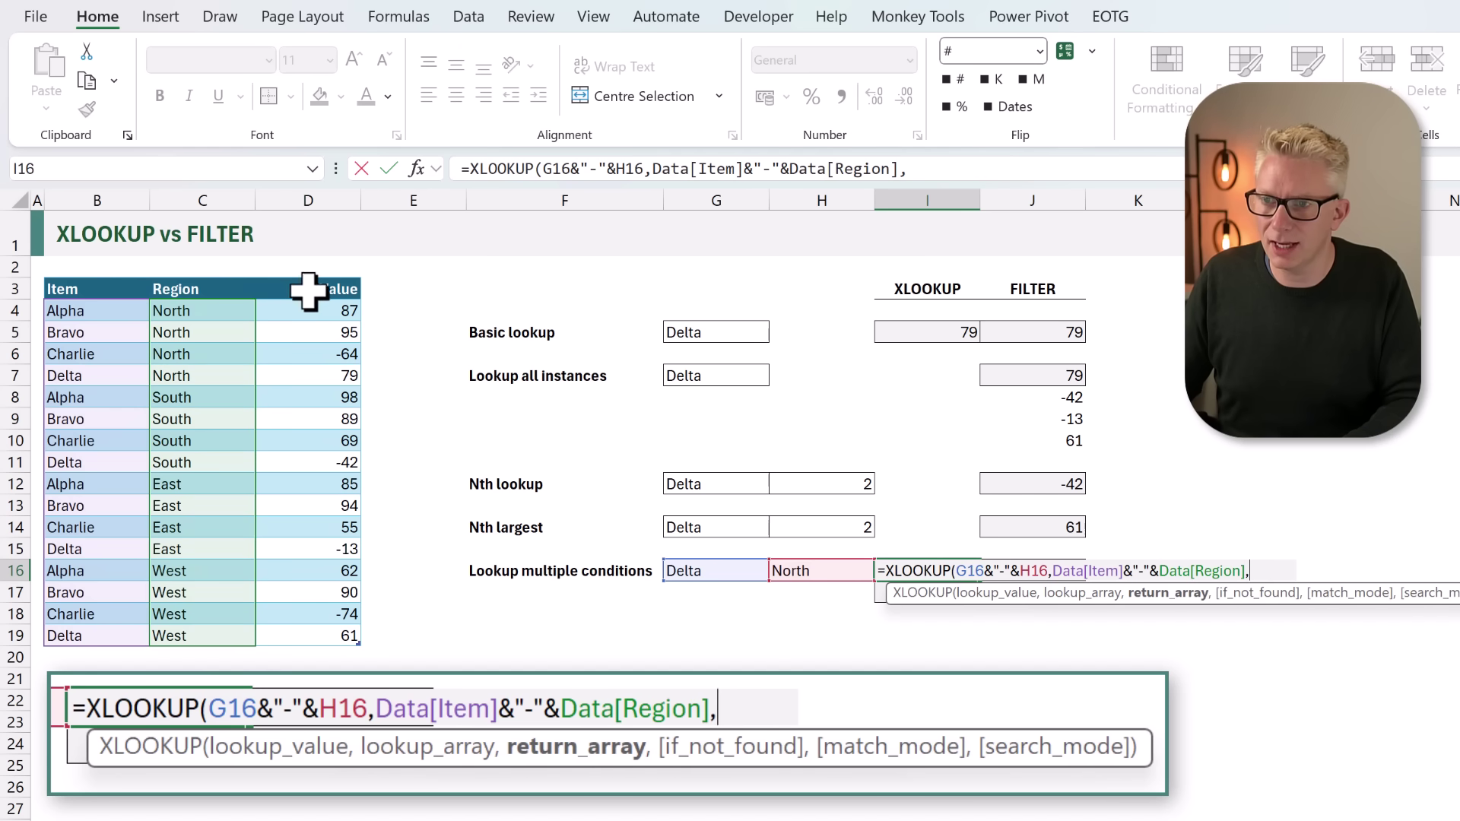
click(314, 268)
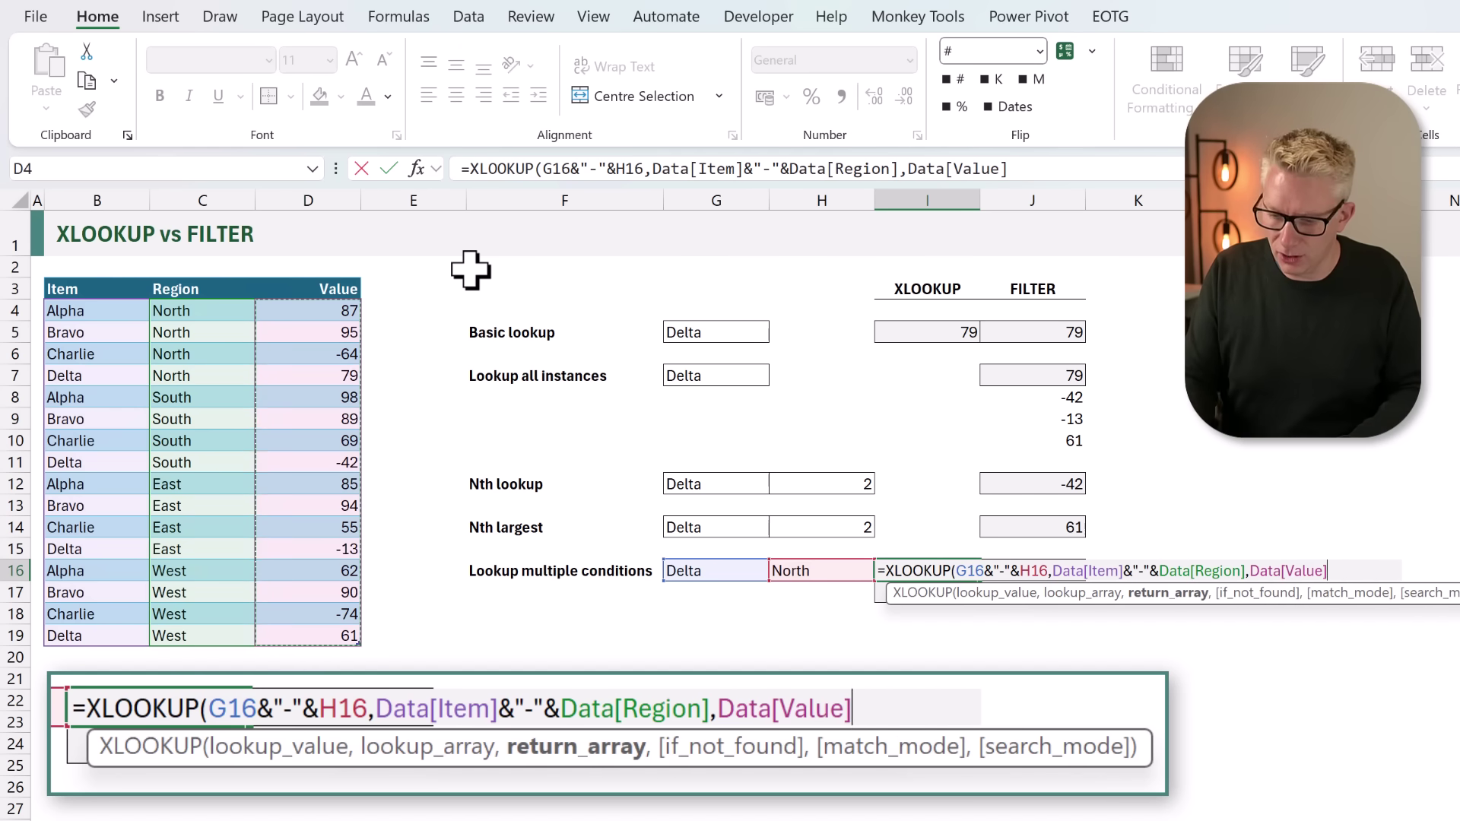
text())
key(ctrl+Return)
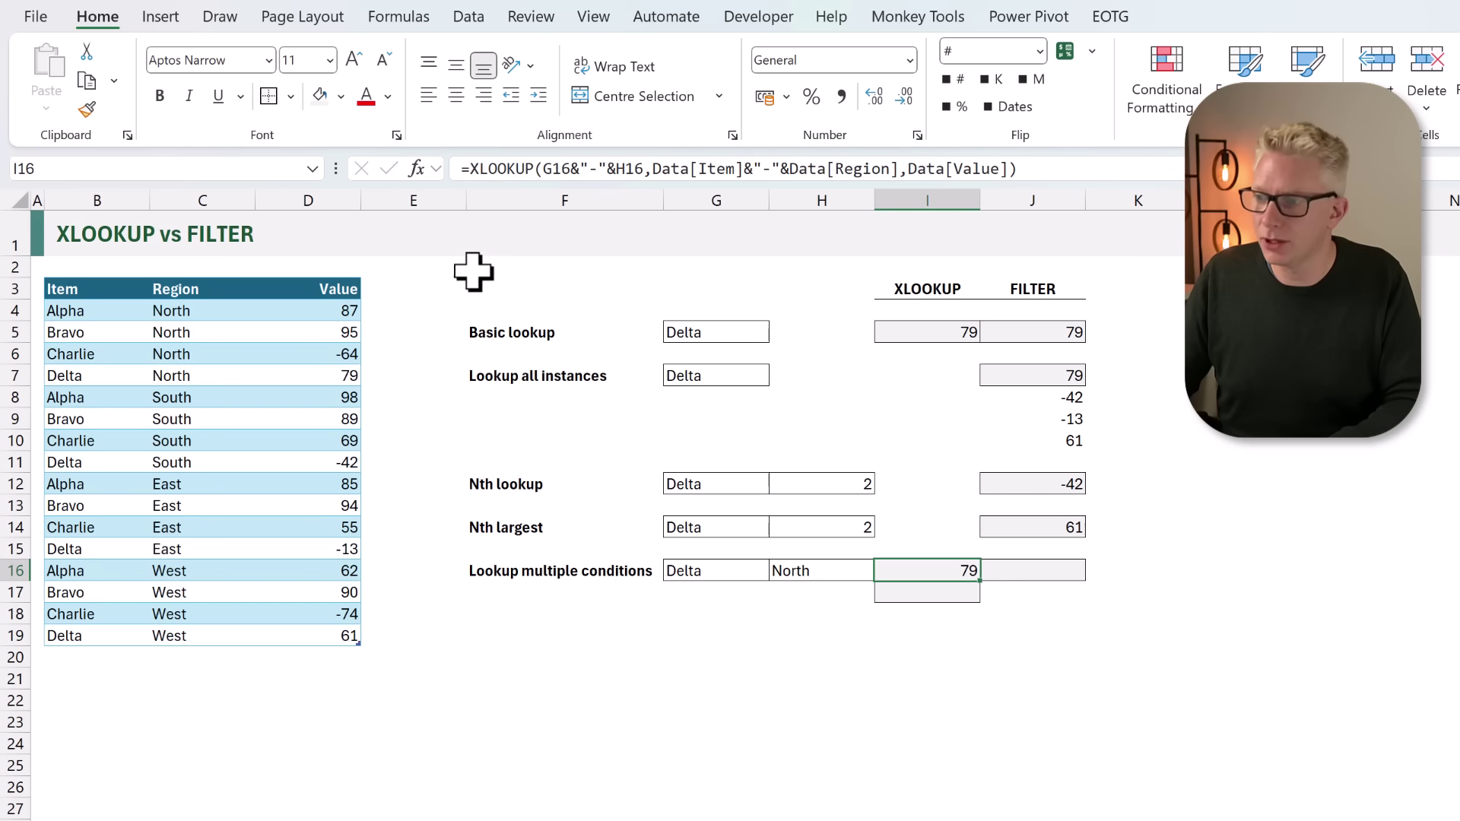
click(908, 593)
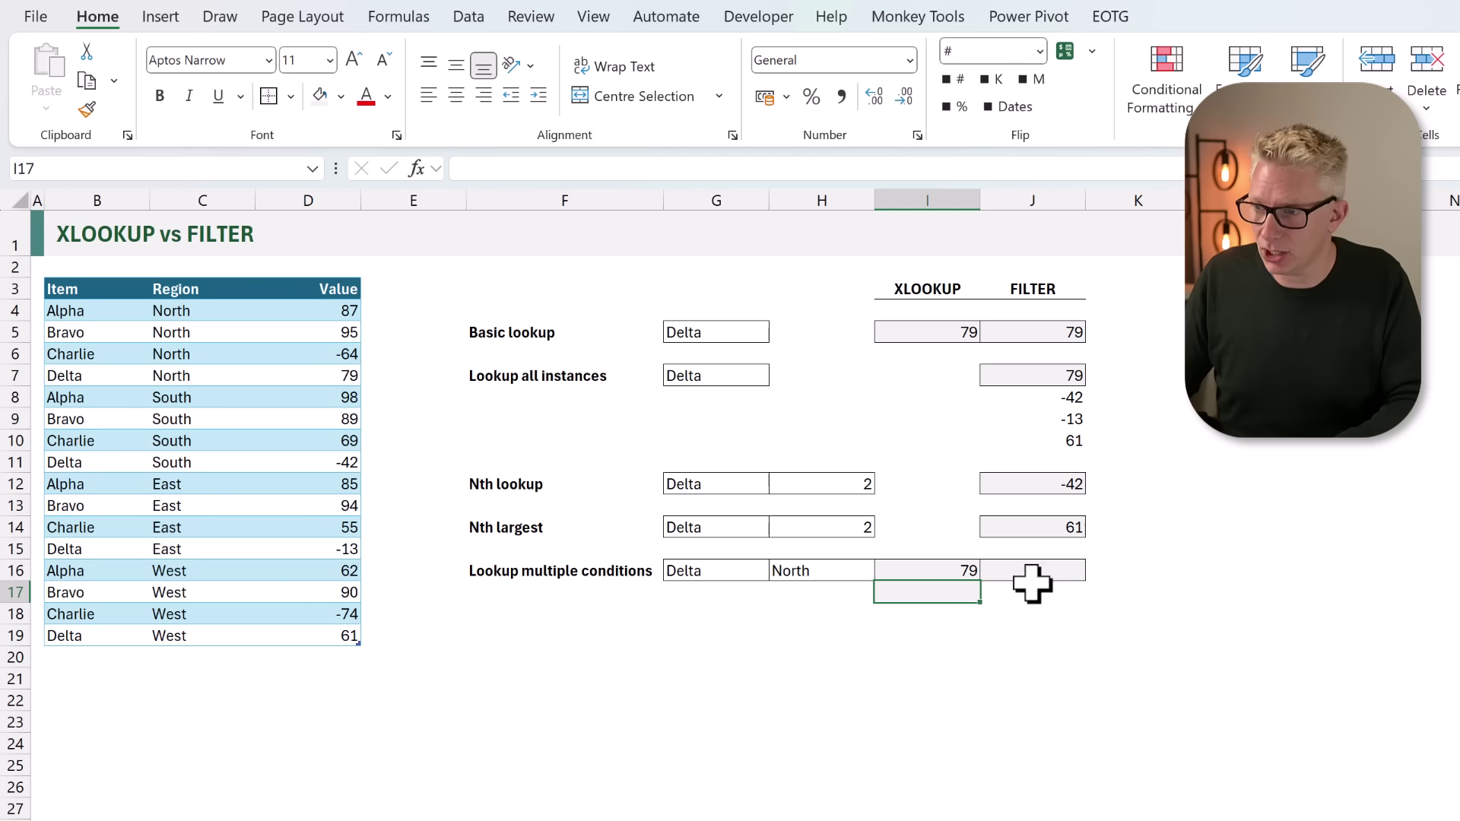
- Start I17's XLOOKUP with lookup value 1 and the condition (Data[Item]=G16)
text(=XLOOKUP()
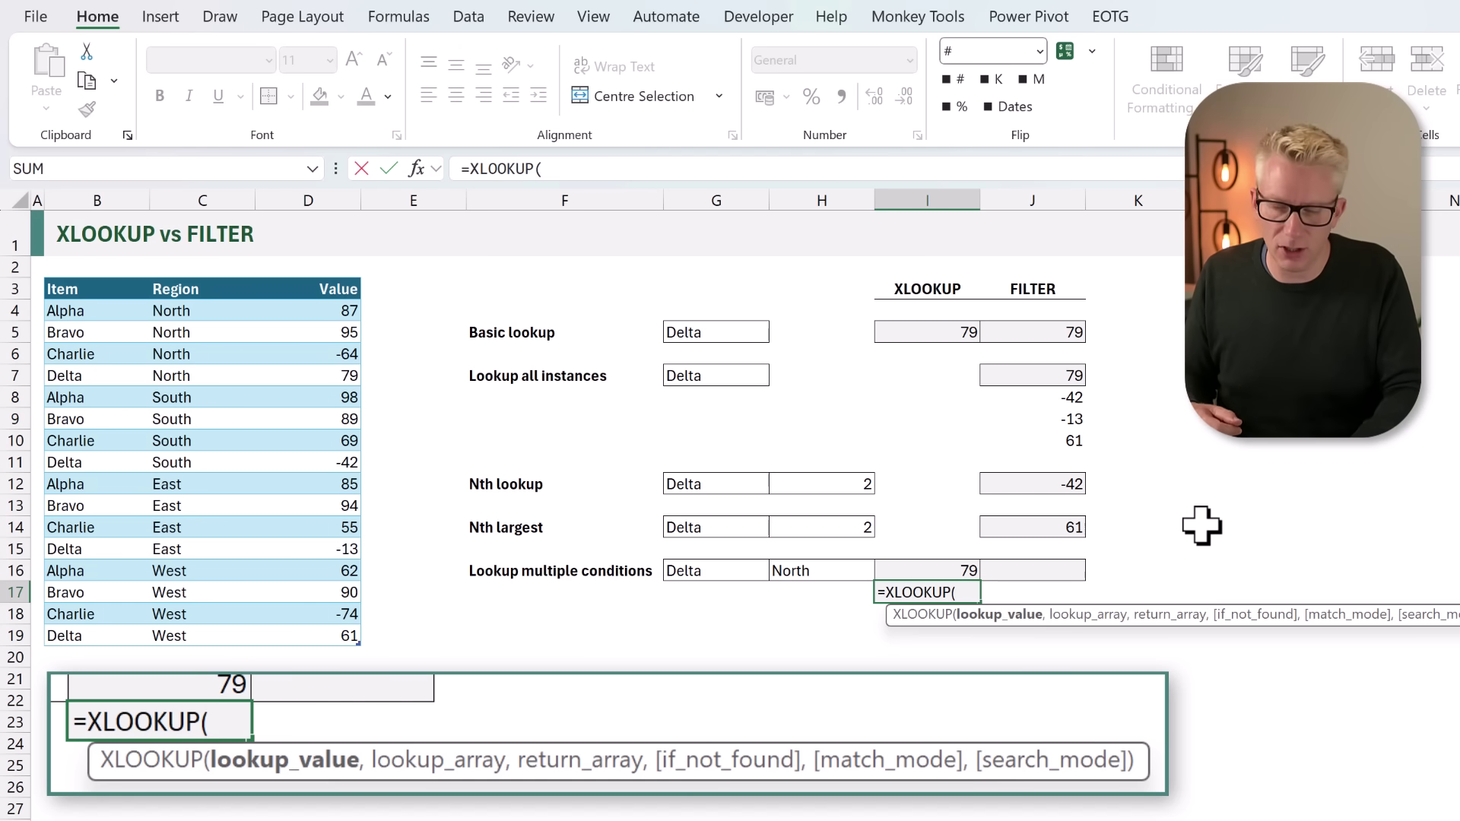
text(1,()
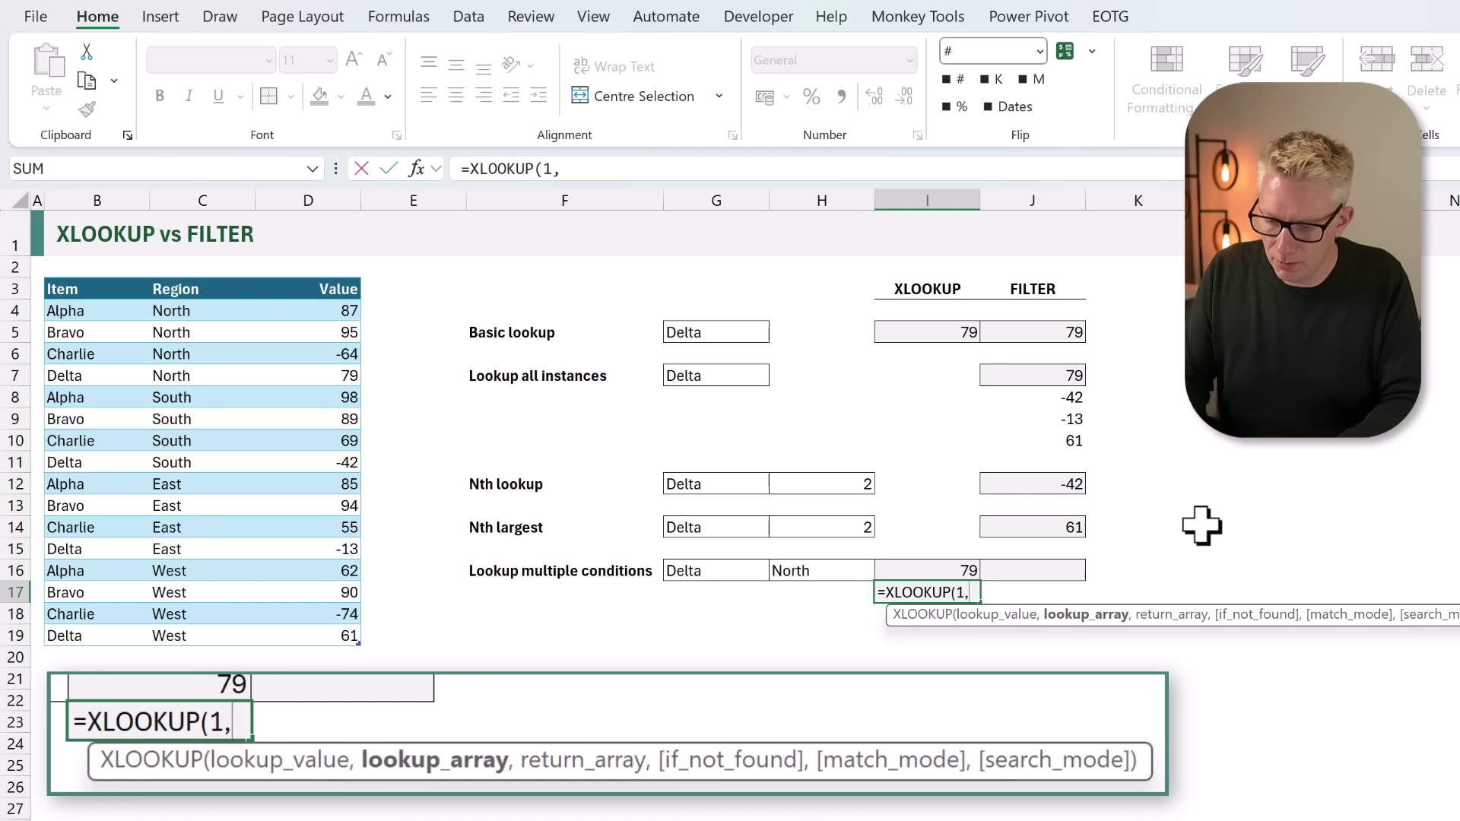
click(91, 280)
text(=)
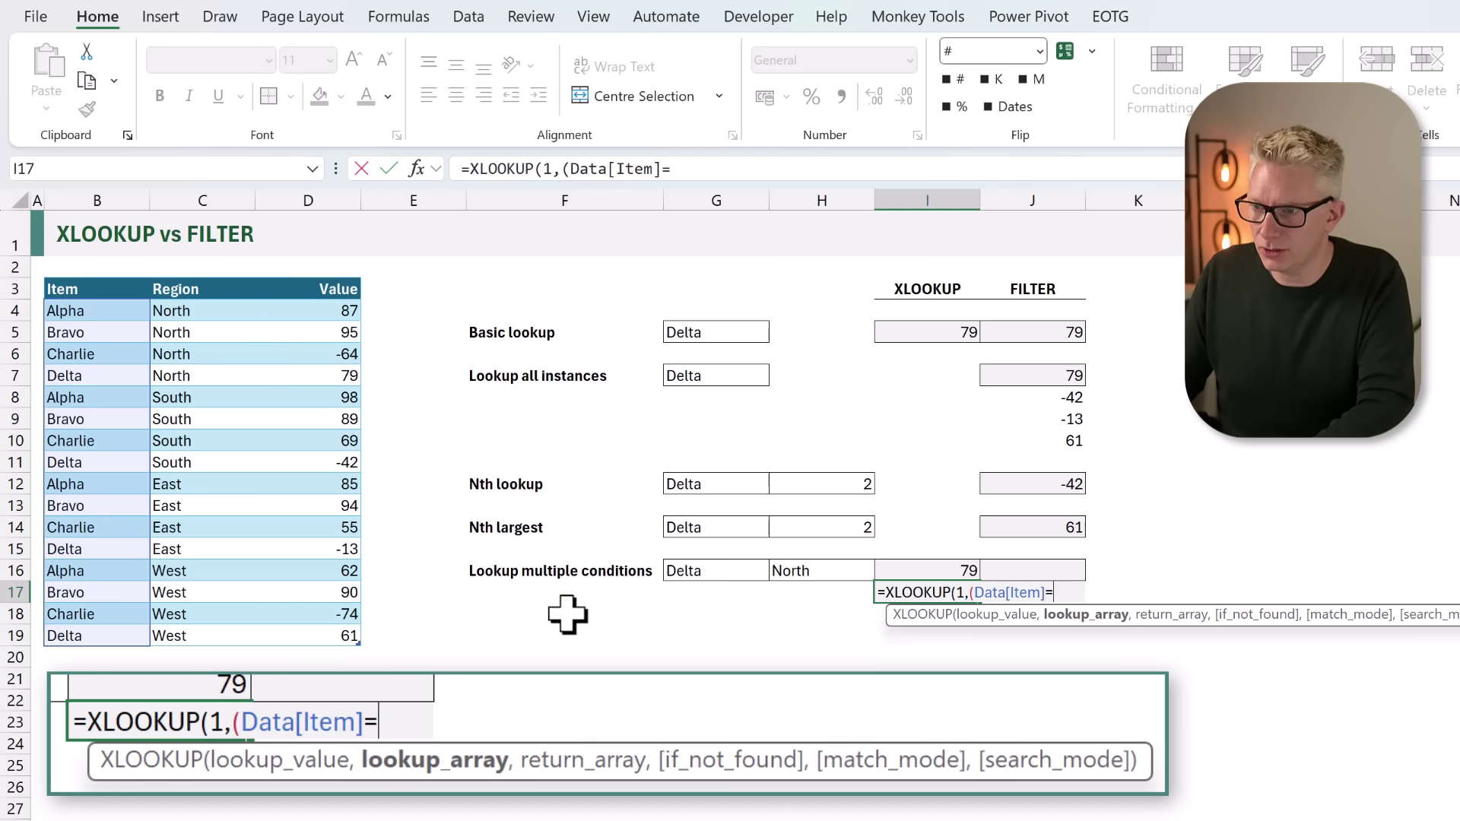
click(719, 572)
text())
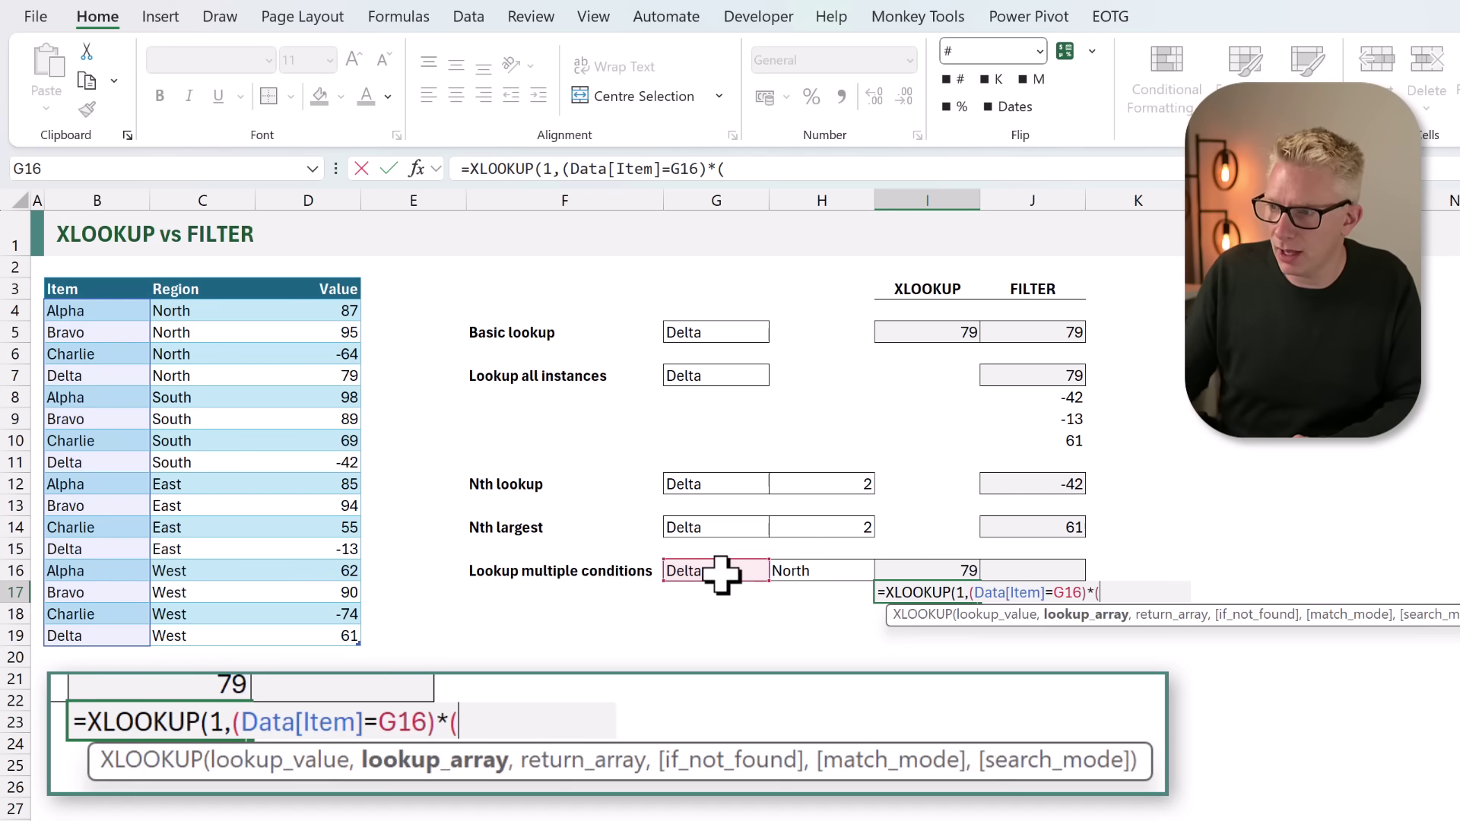
- Multiply by (Data[Region]=H16) and return Data[Value], yielding 79 for Delta and North
text(*()
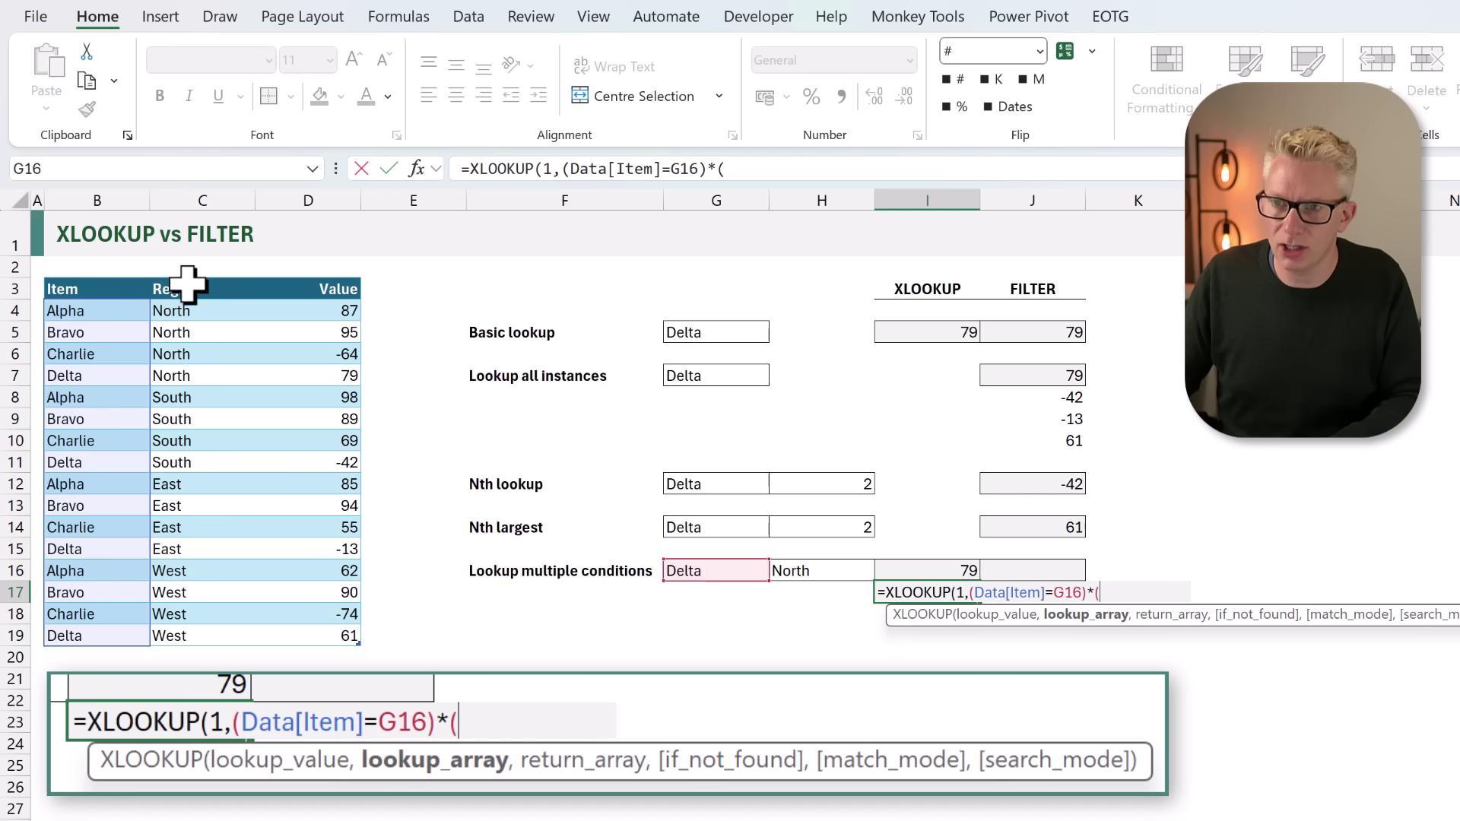
click(187, 280)
text(=)
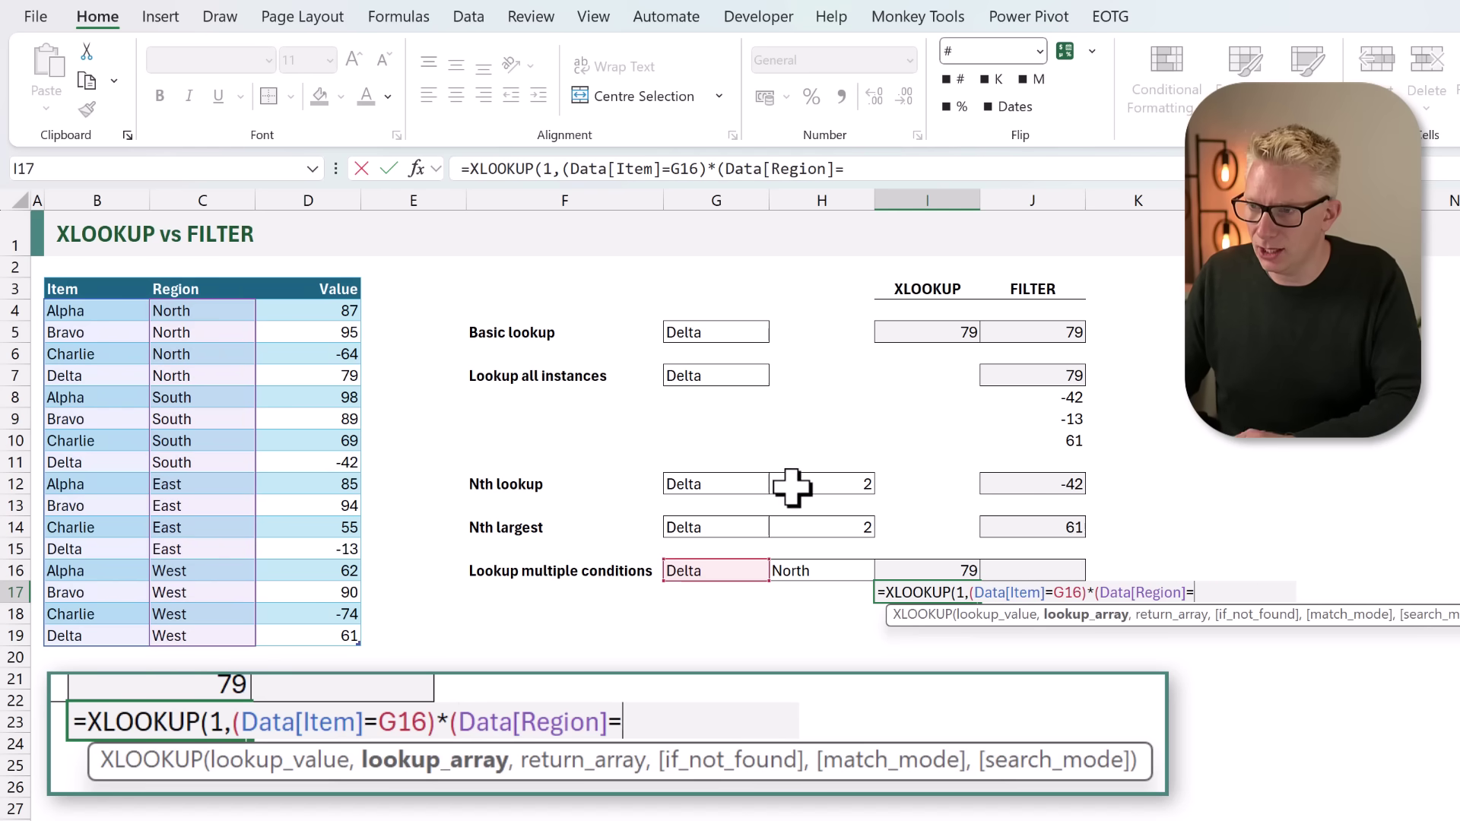
click(807, 570)
text())
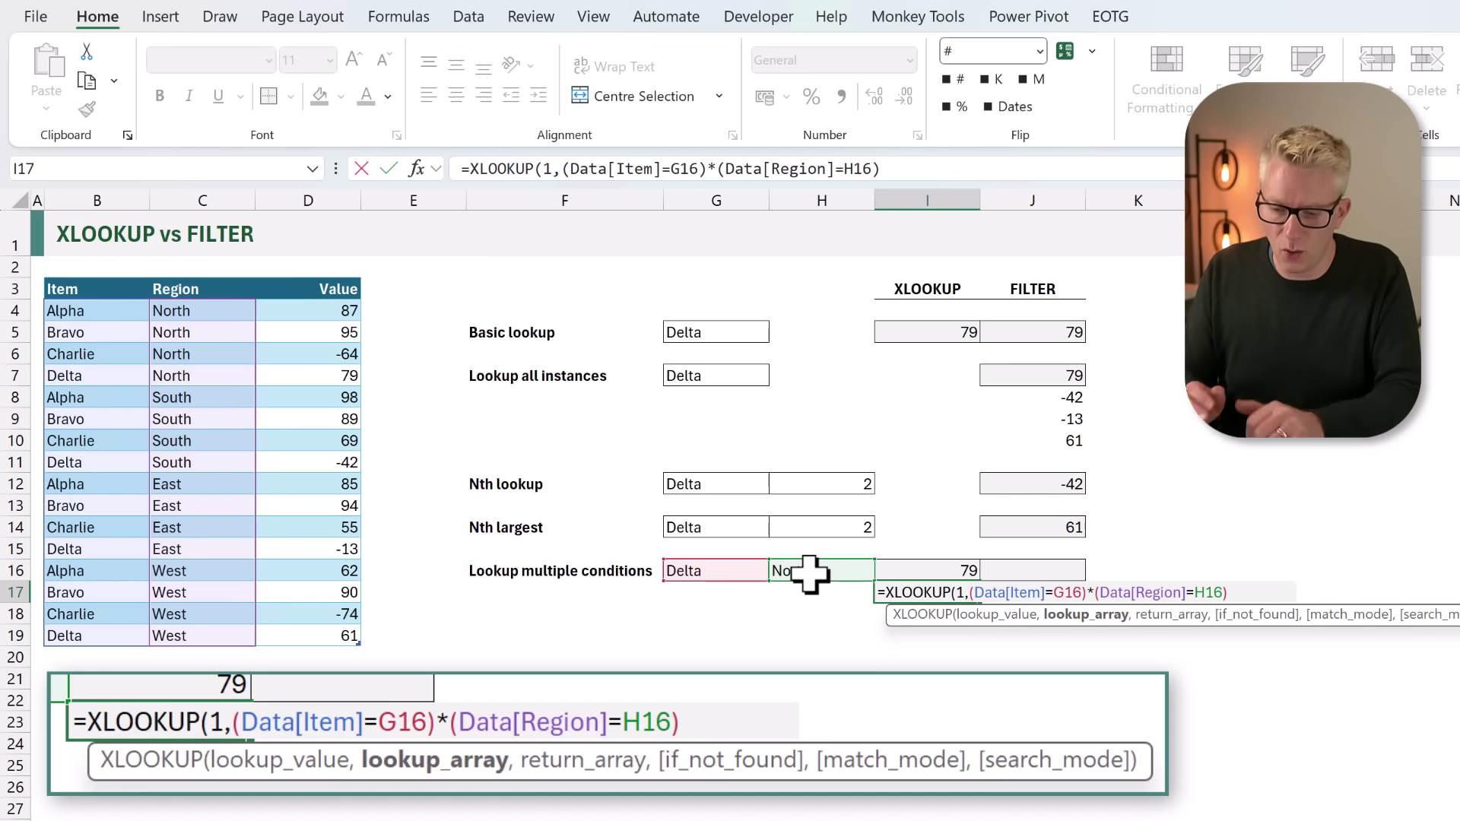
text(,)
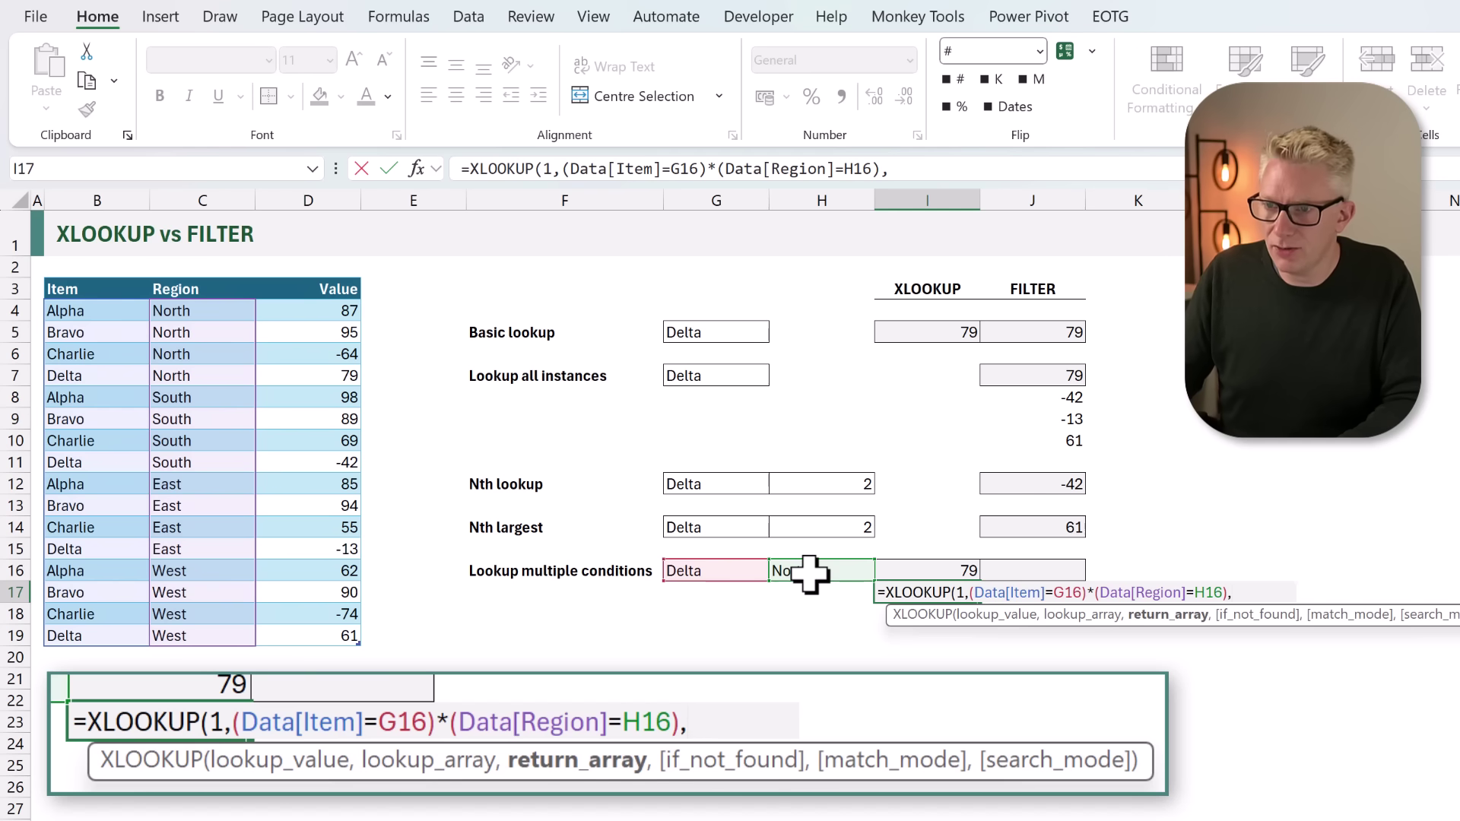
click(319, 270)
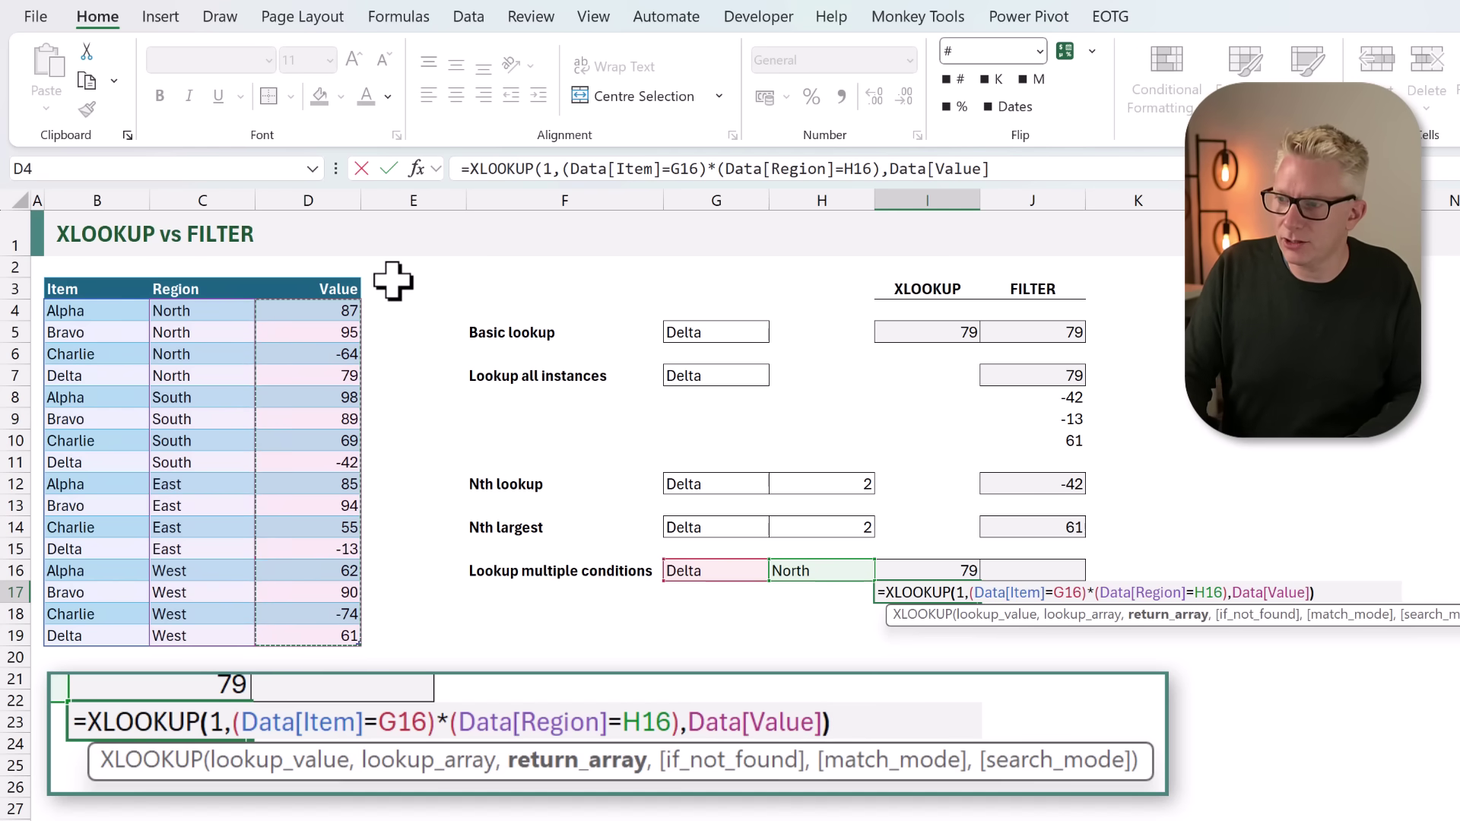
text())
key(ctrl+Return)
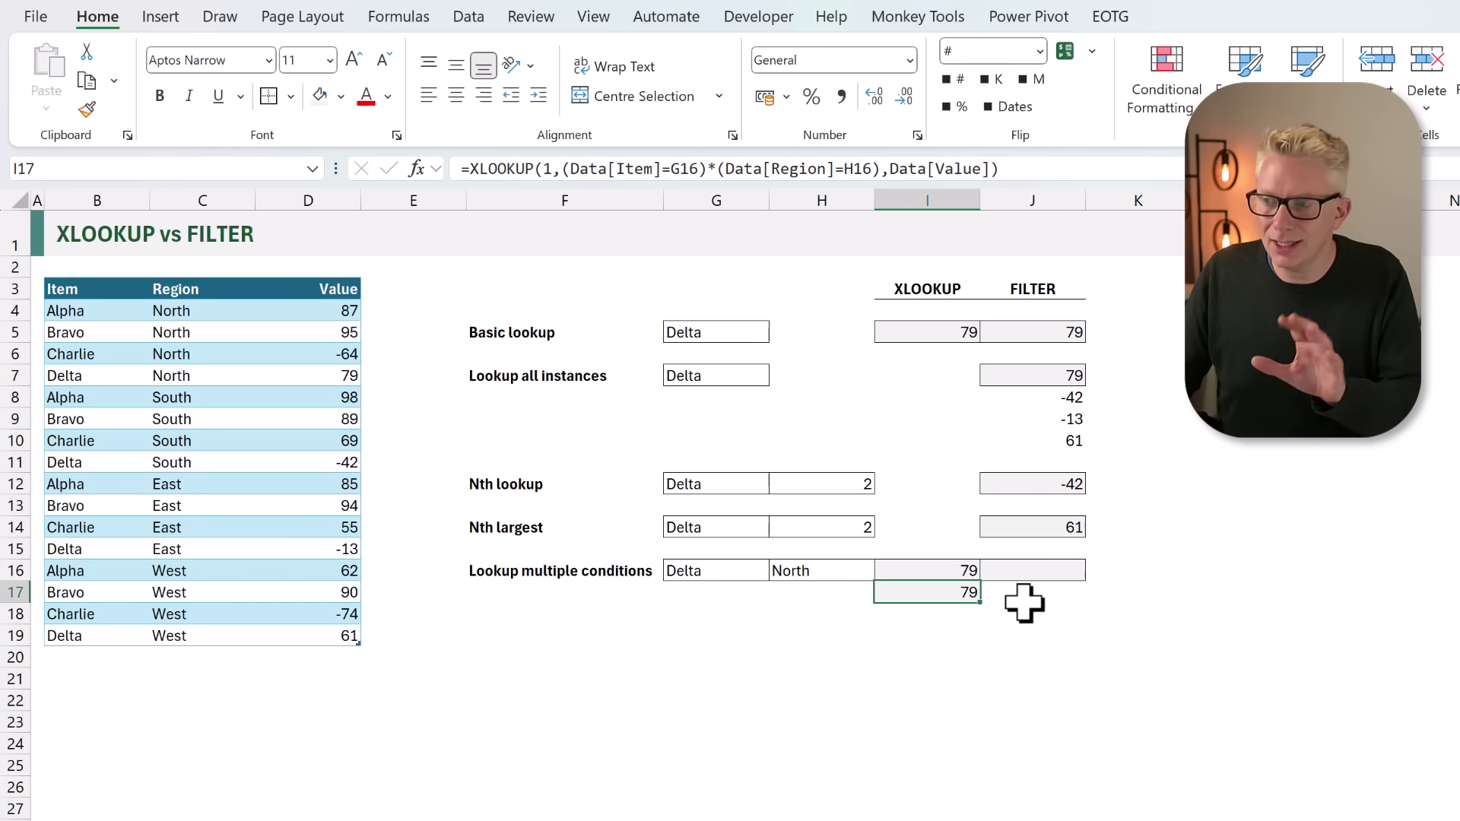
click(1044, 570)
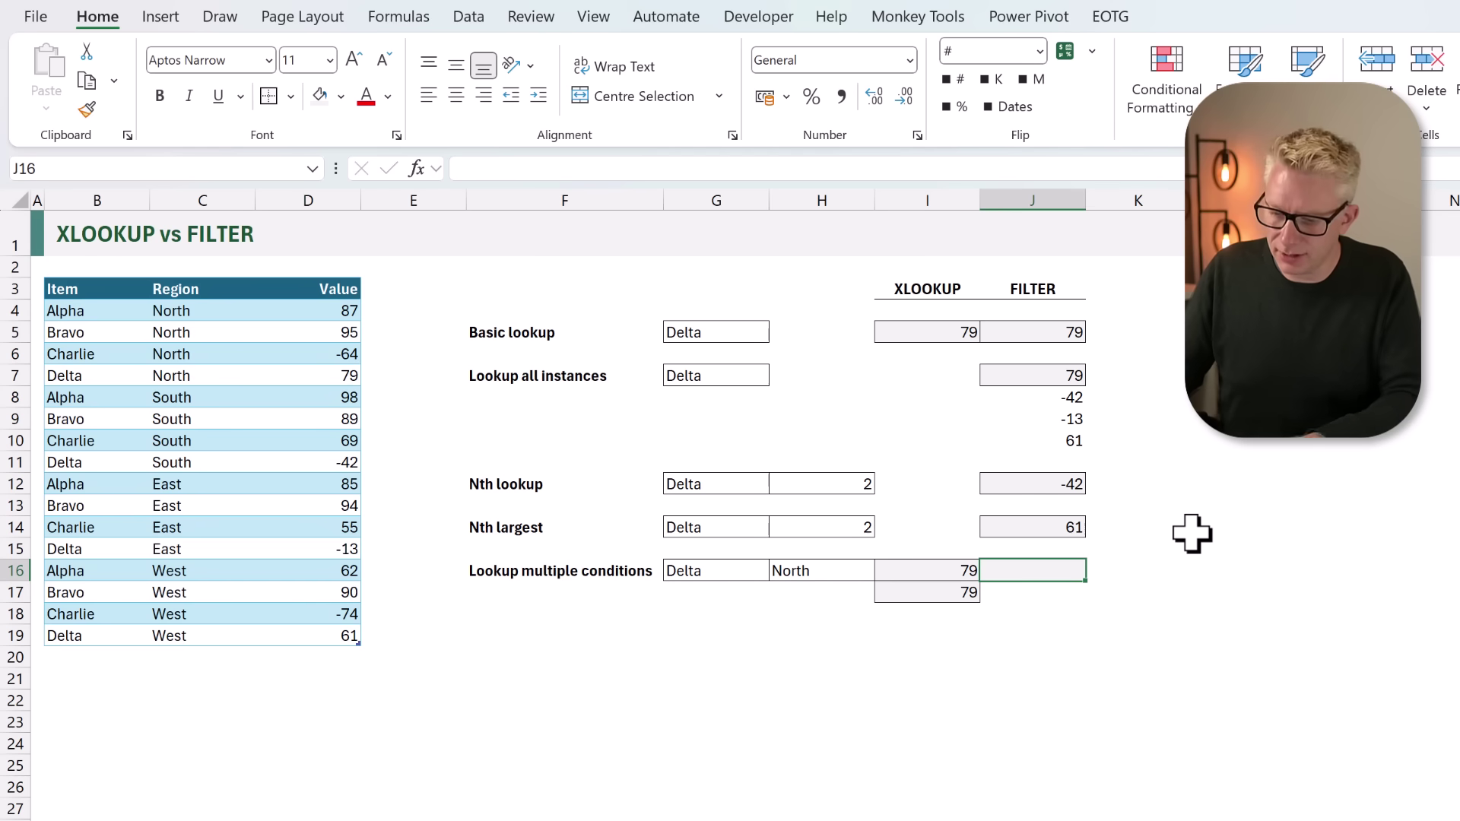
- Enter =FILTER(Data[Value],(Data[Item]=G16)*(Data[Region]=H16)) in J16, returning 79
text(=FILTER)
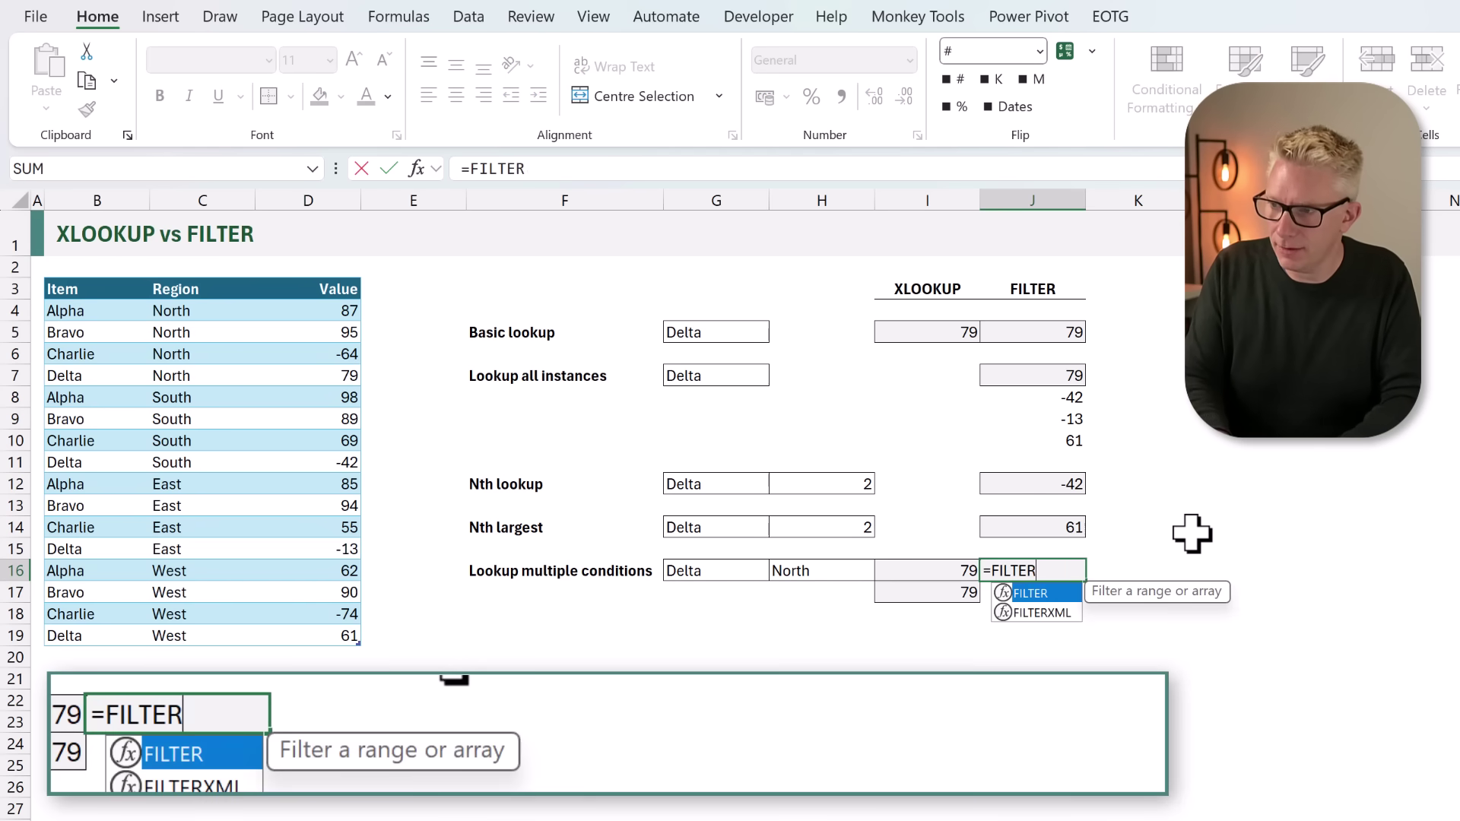
text(()
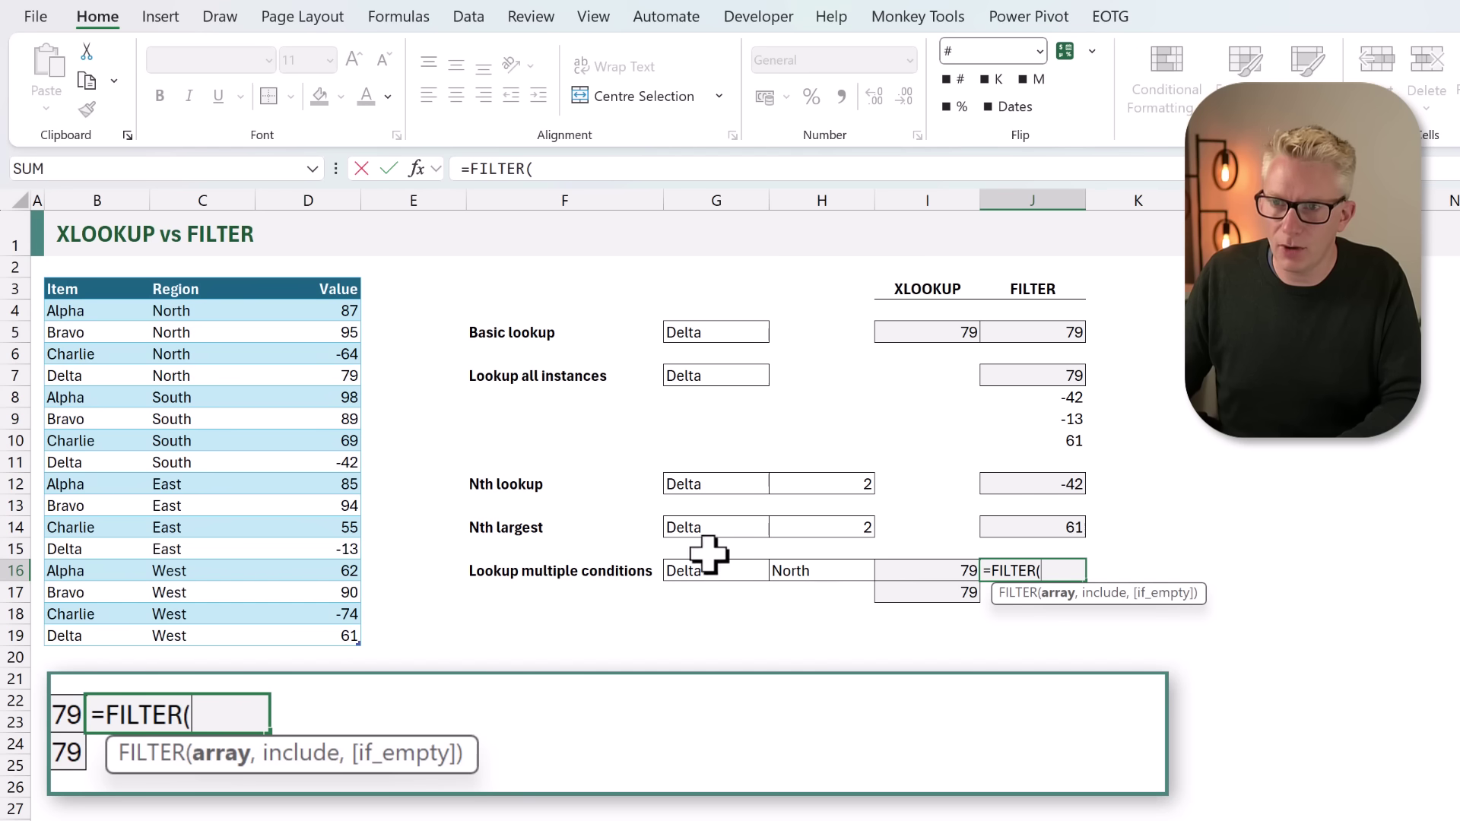
click(339, 266)
text(,)
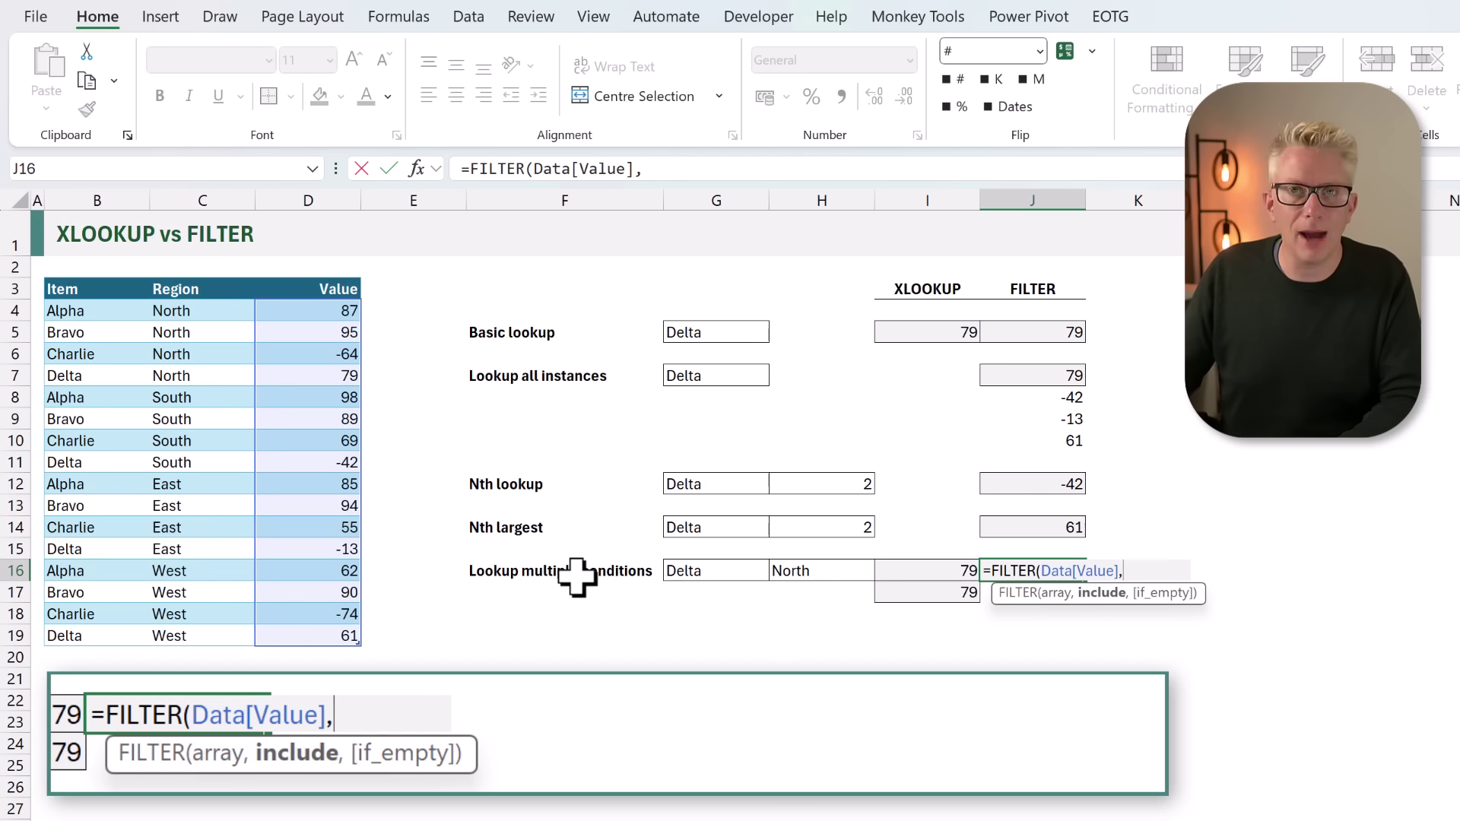
text(()
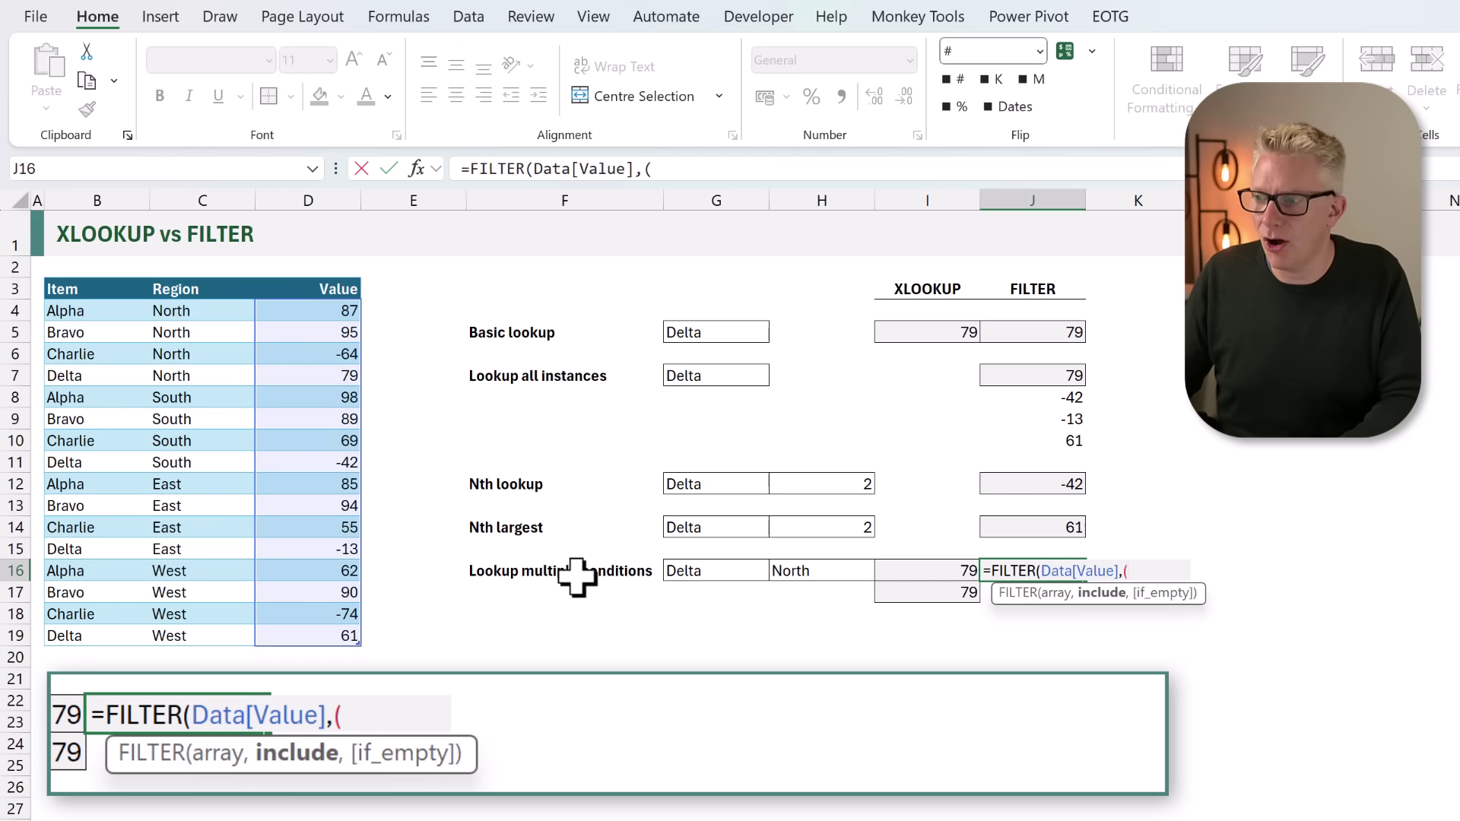
click(88, 281)
text(=)
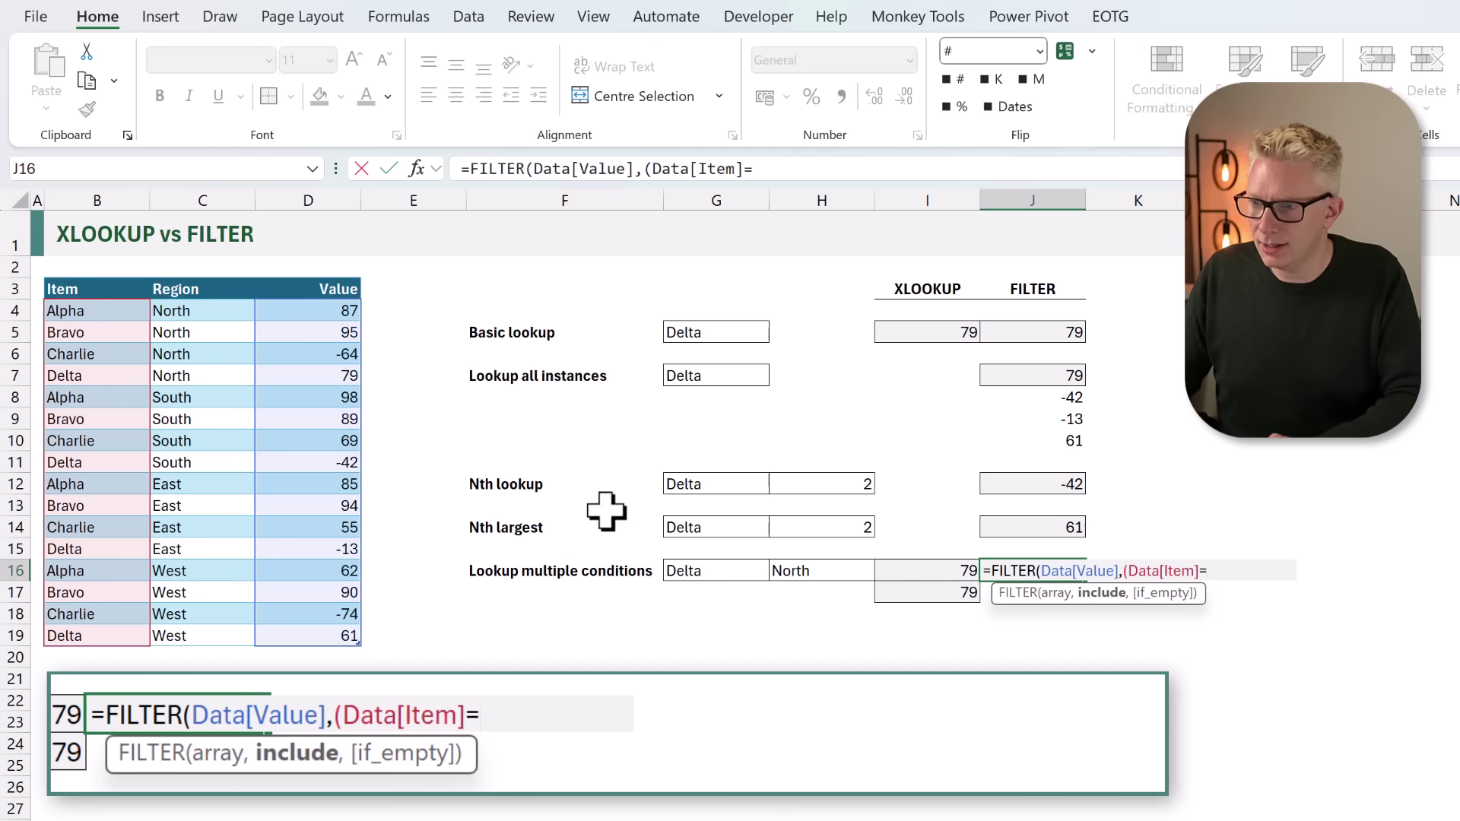
click(693, 567)
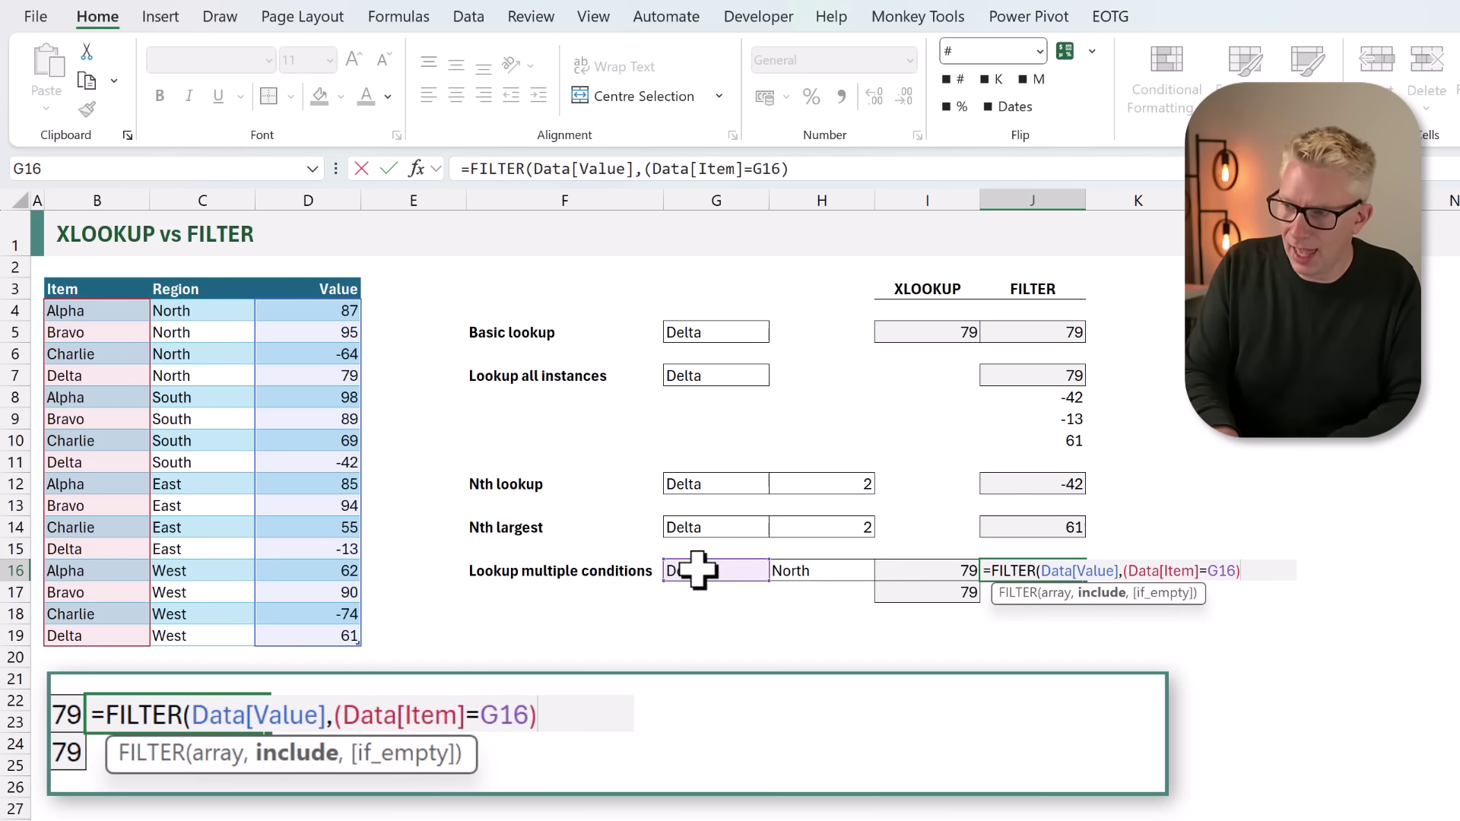
text()*()
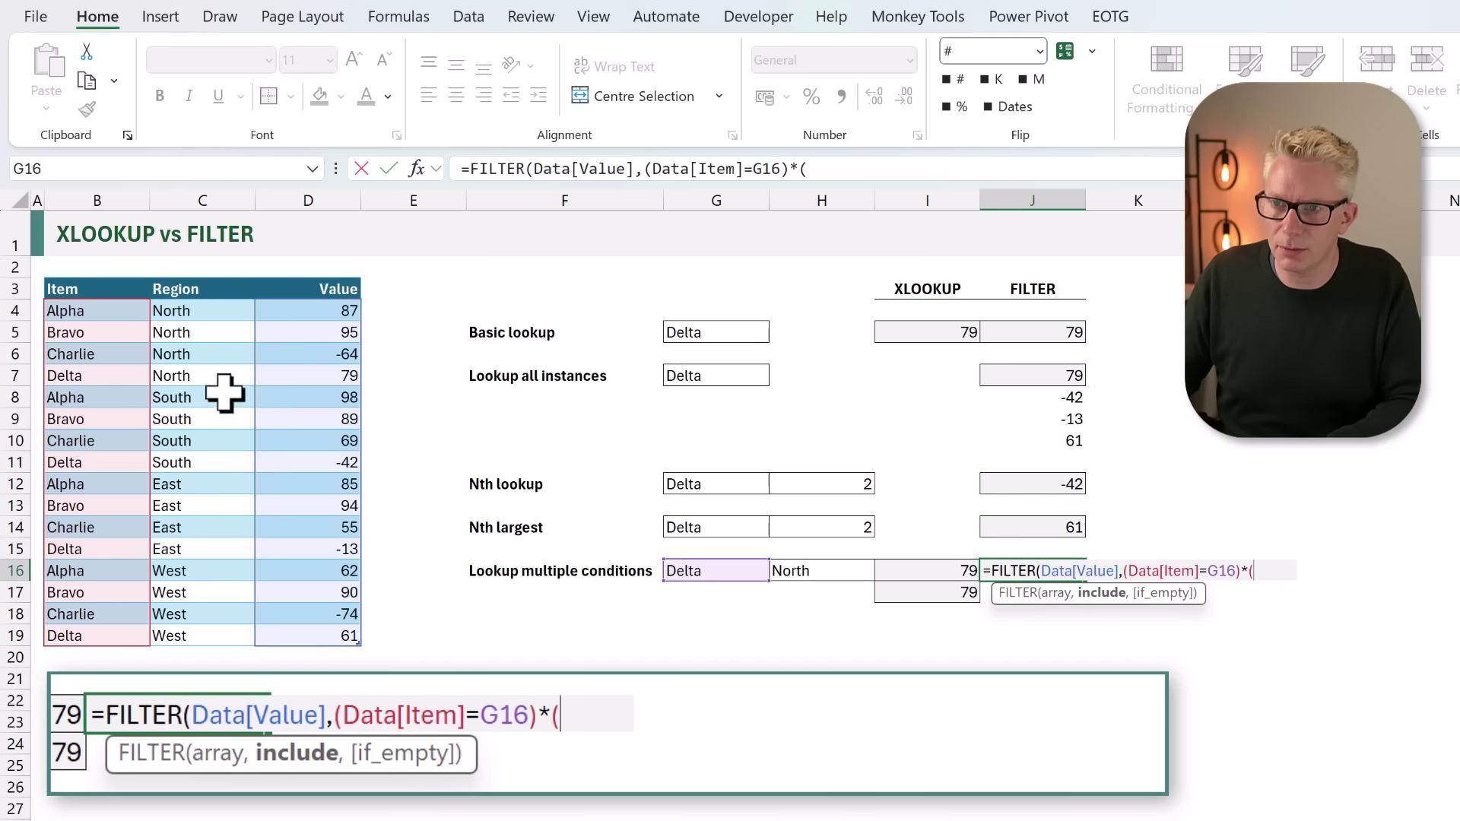
click(204, 280)
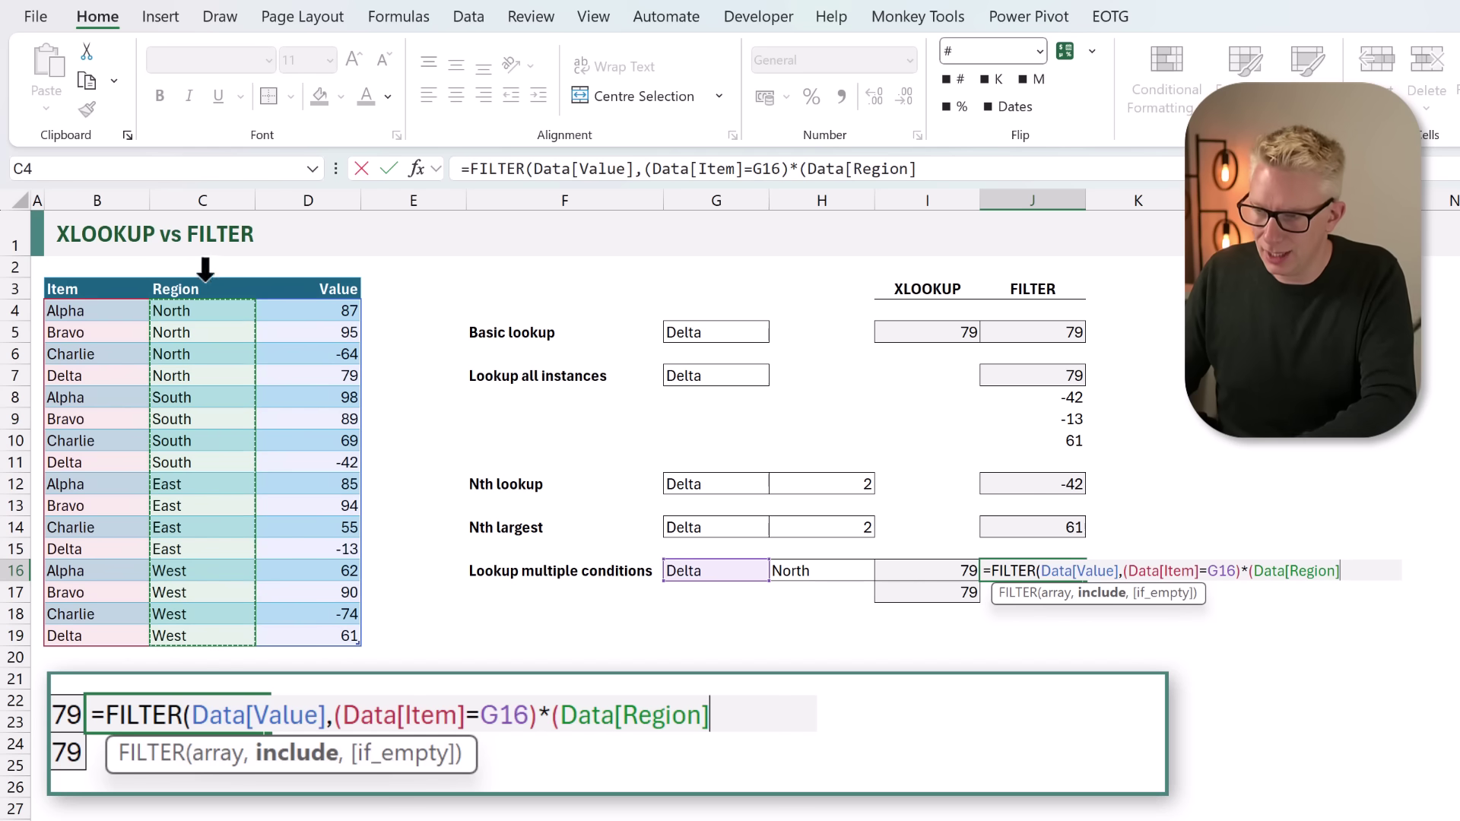
text(=)
click(811, 565)
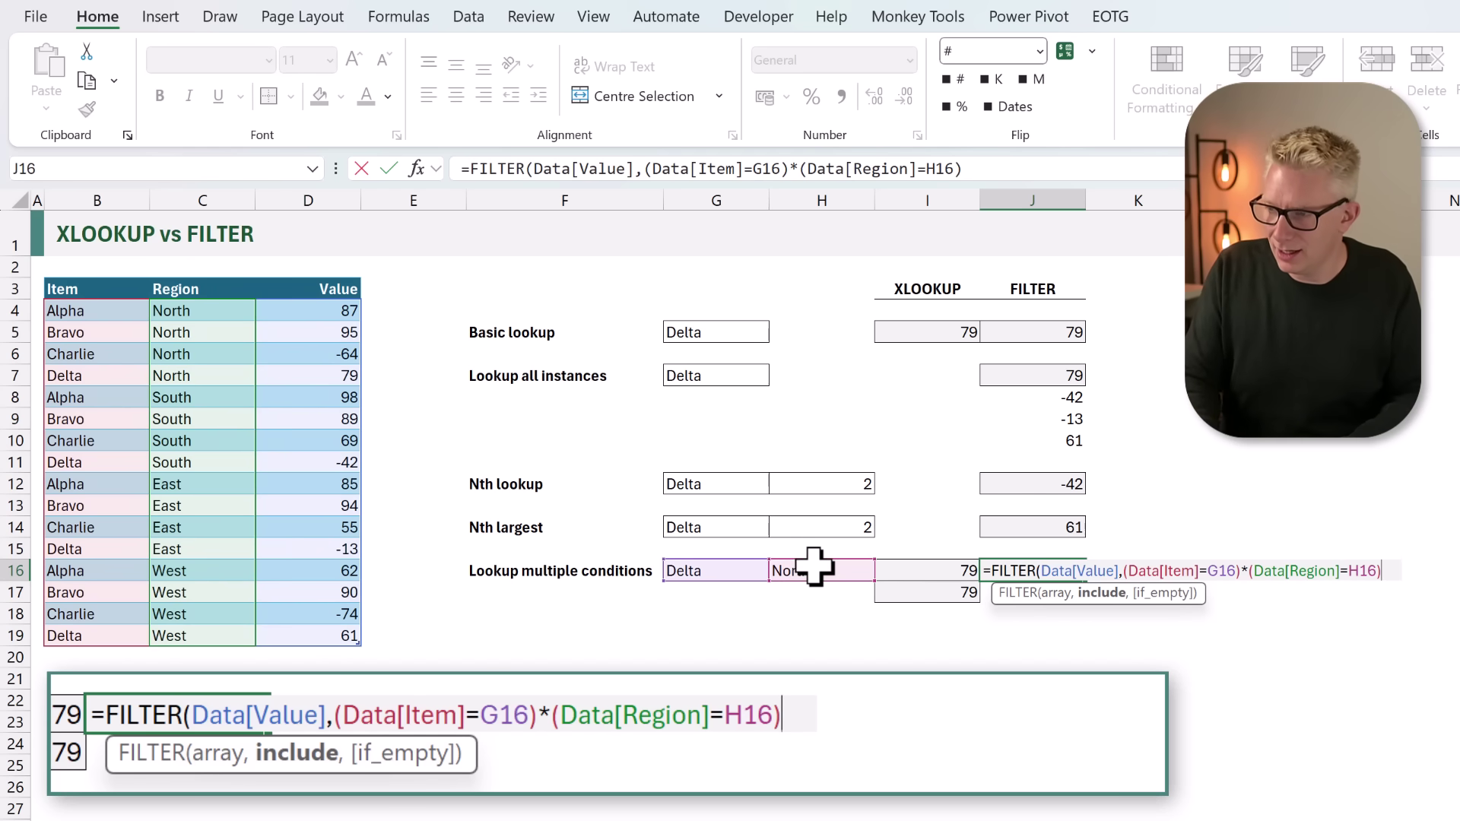
text())
key(ctrl+Return)
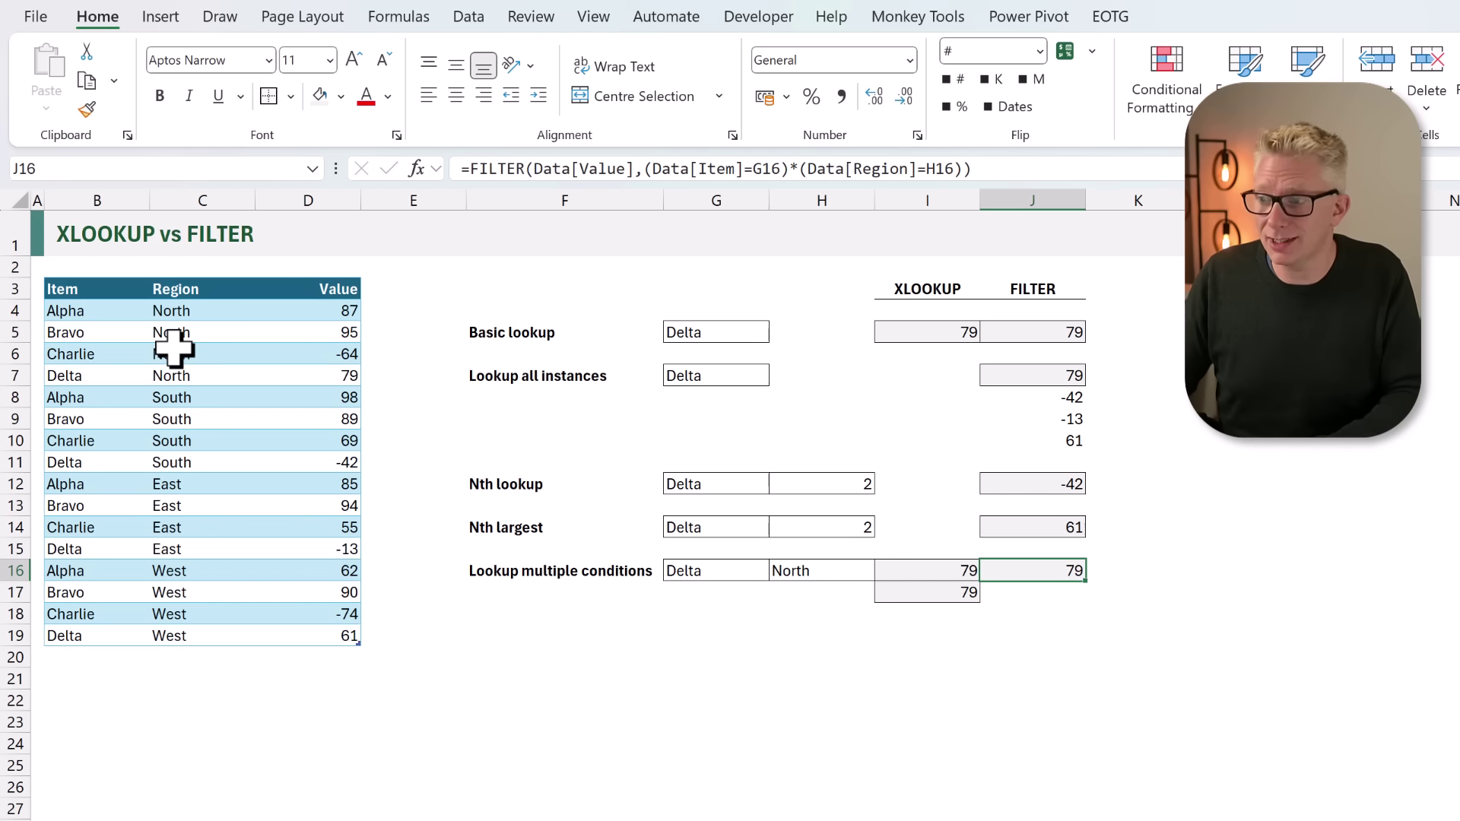
- Wrap J16's FILTER formula in INDEX(...,1) so it returns only the first match, 79
drag(1065, 573, 1053, 688)
double_click(1027, 572)
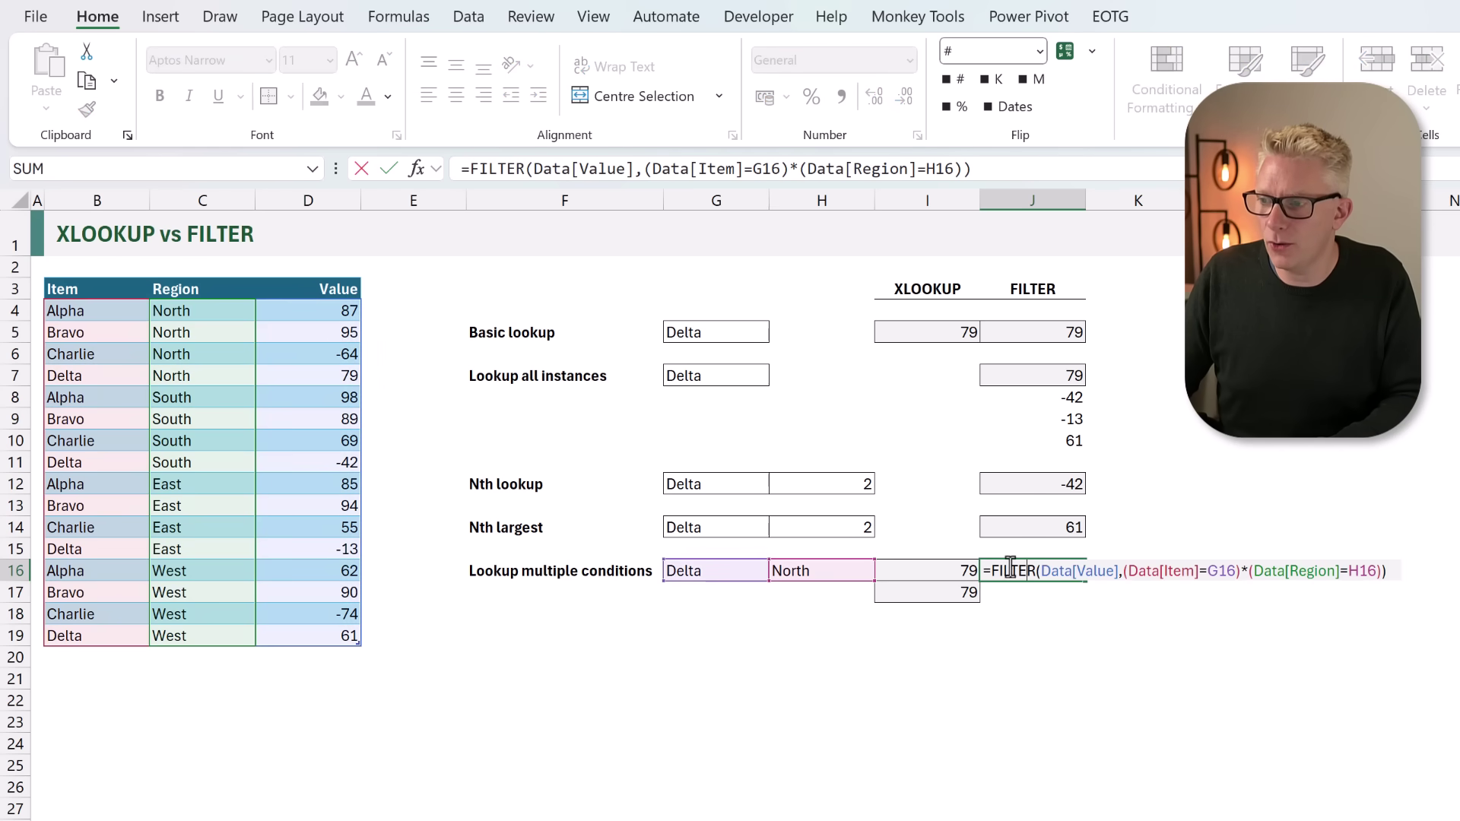
text(INDEX()
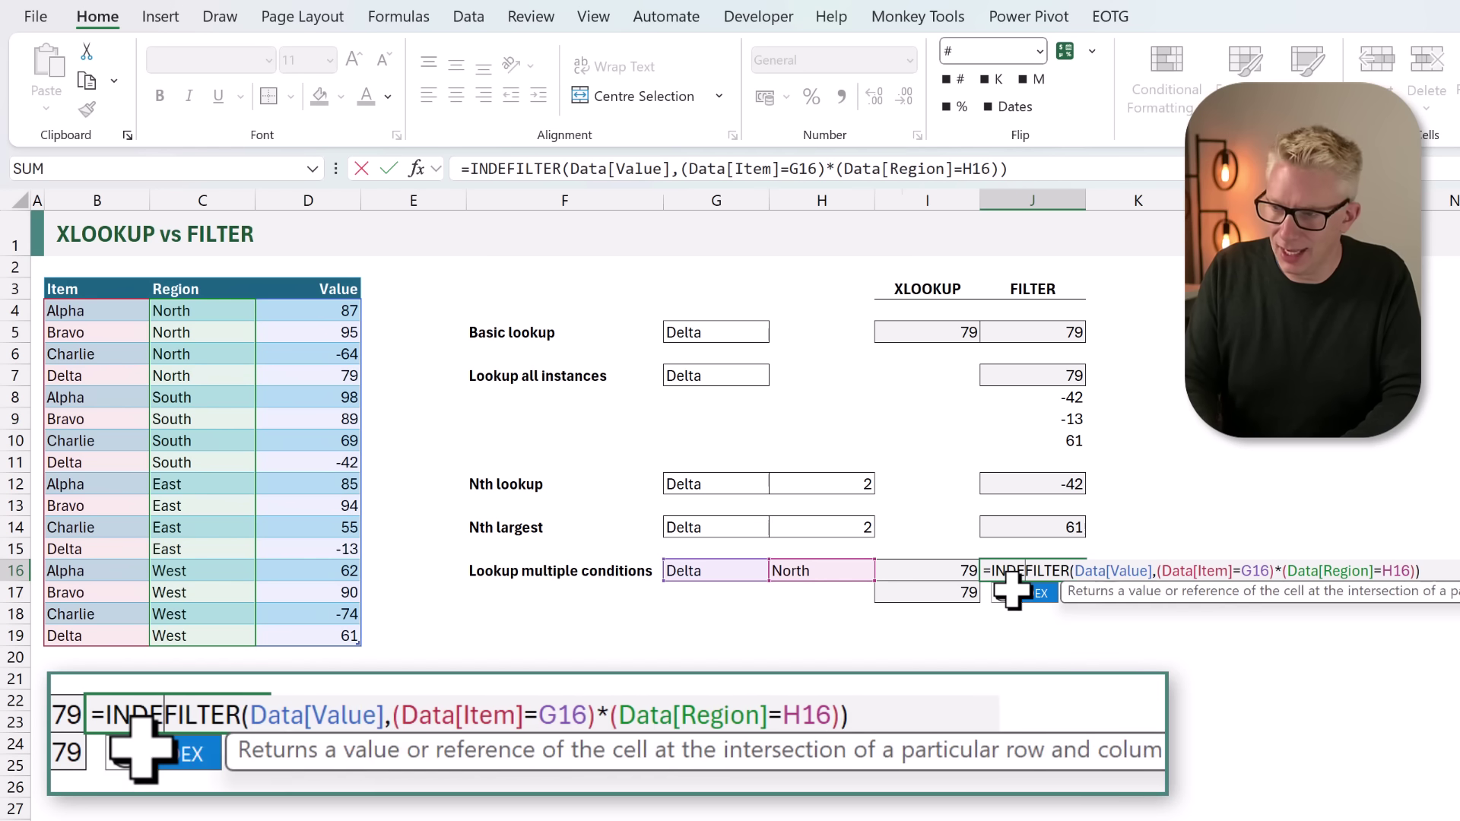
key(End)
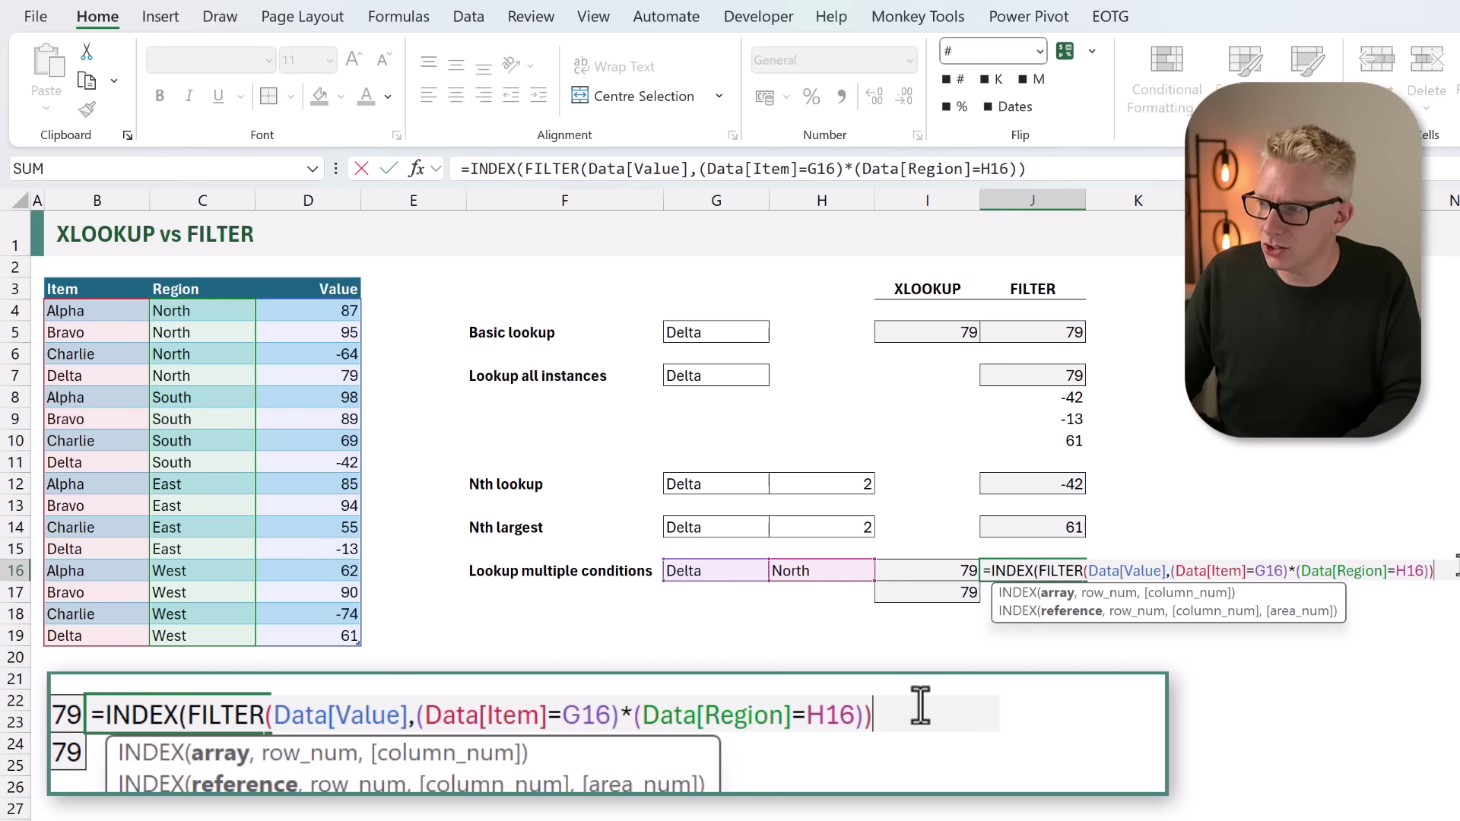
text(,1))
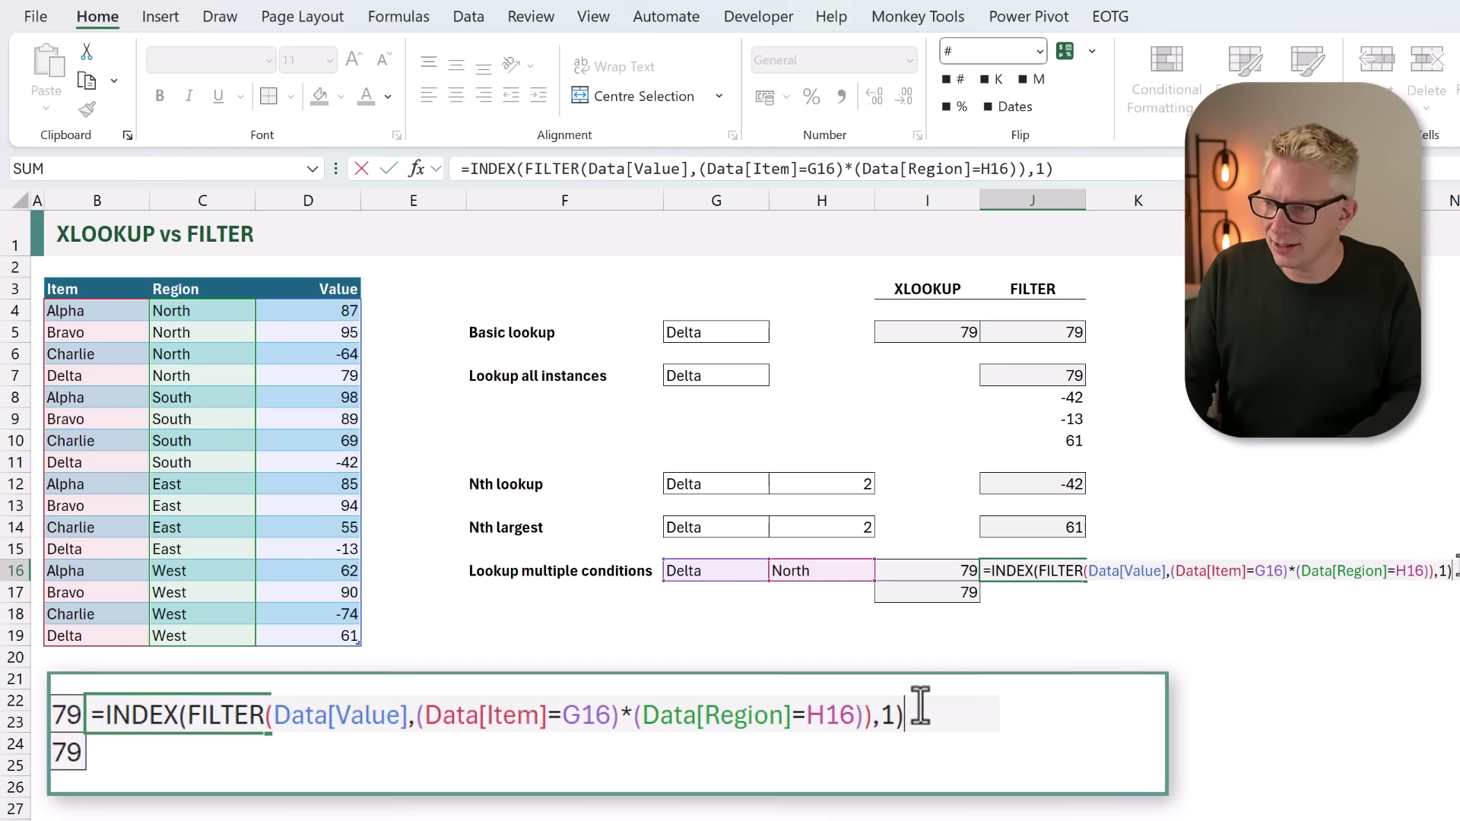
key(ctrl+Return)
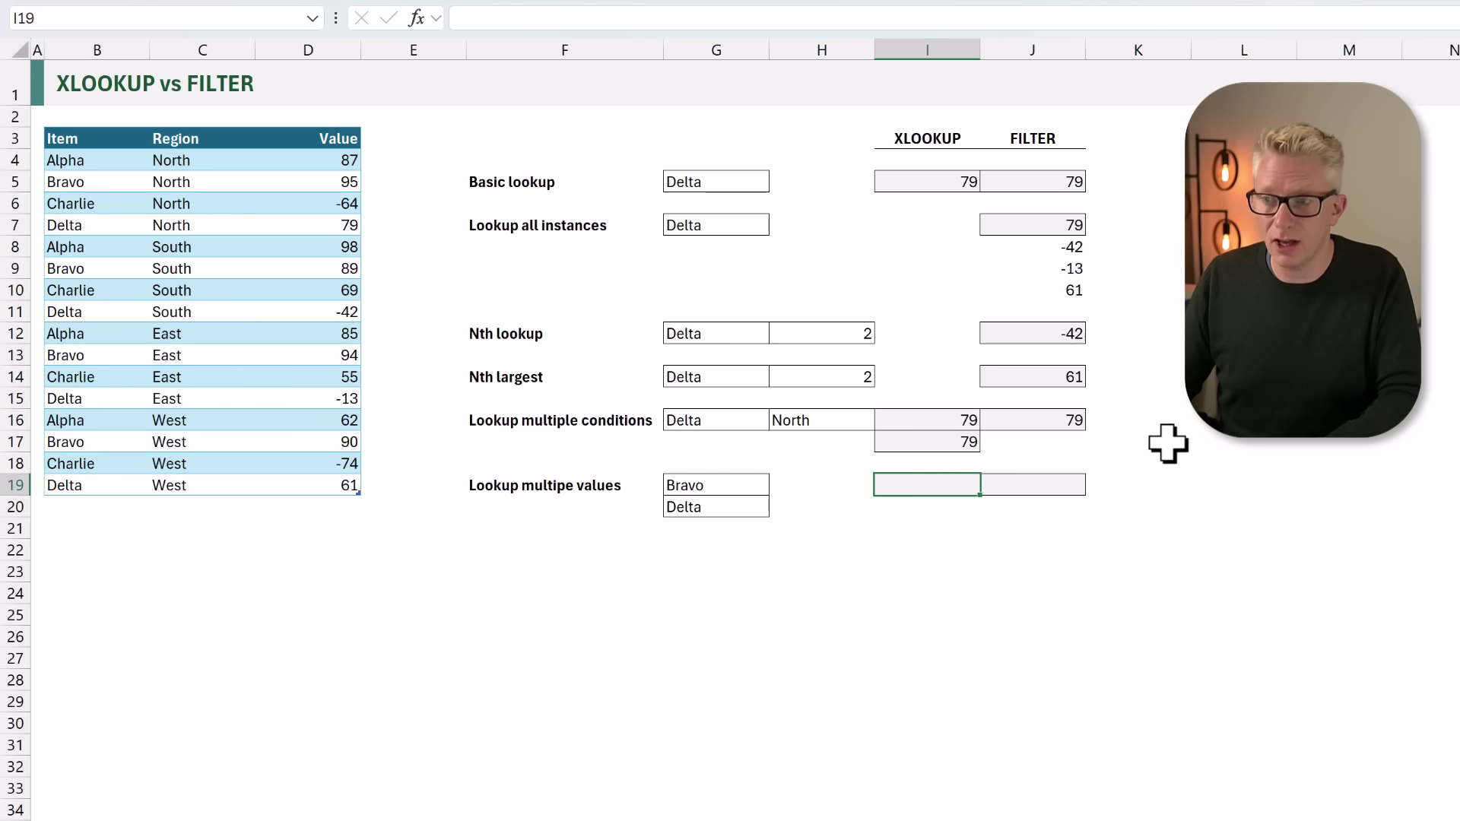
- Enter =XLOOKUP(G19:G20,Data[Item],Data[Value]) in I19, spilling 95 for Bravo and 79 for Delta
text(=X)
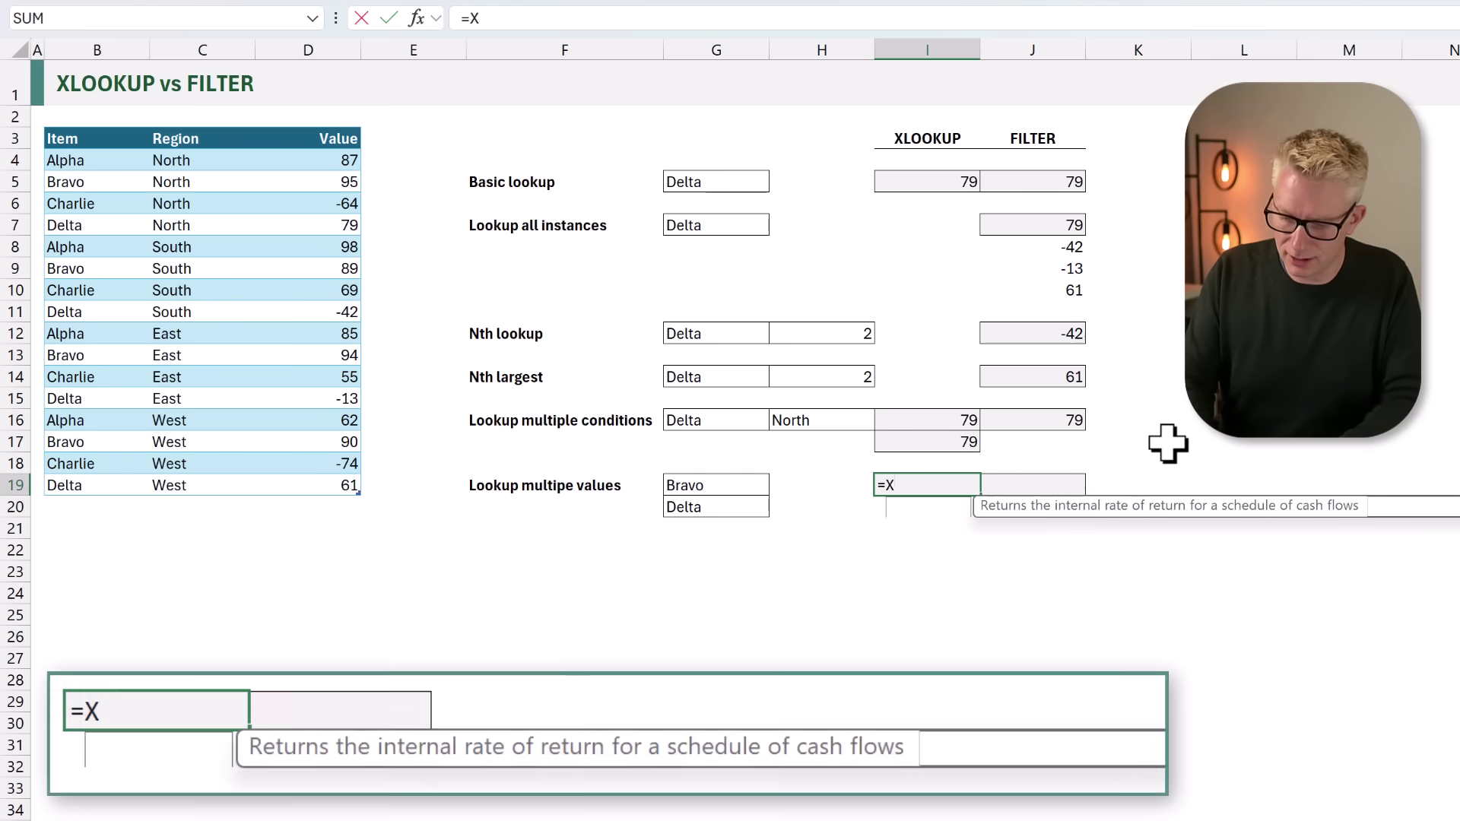
text(LOOKUP()
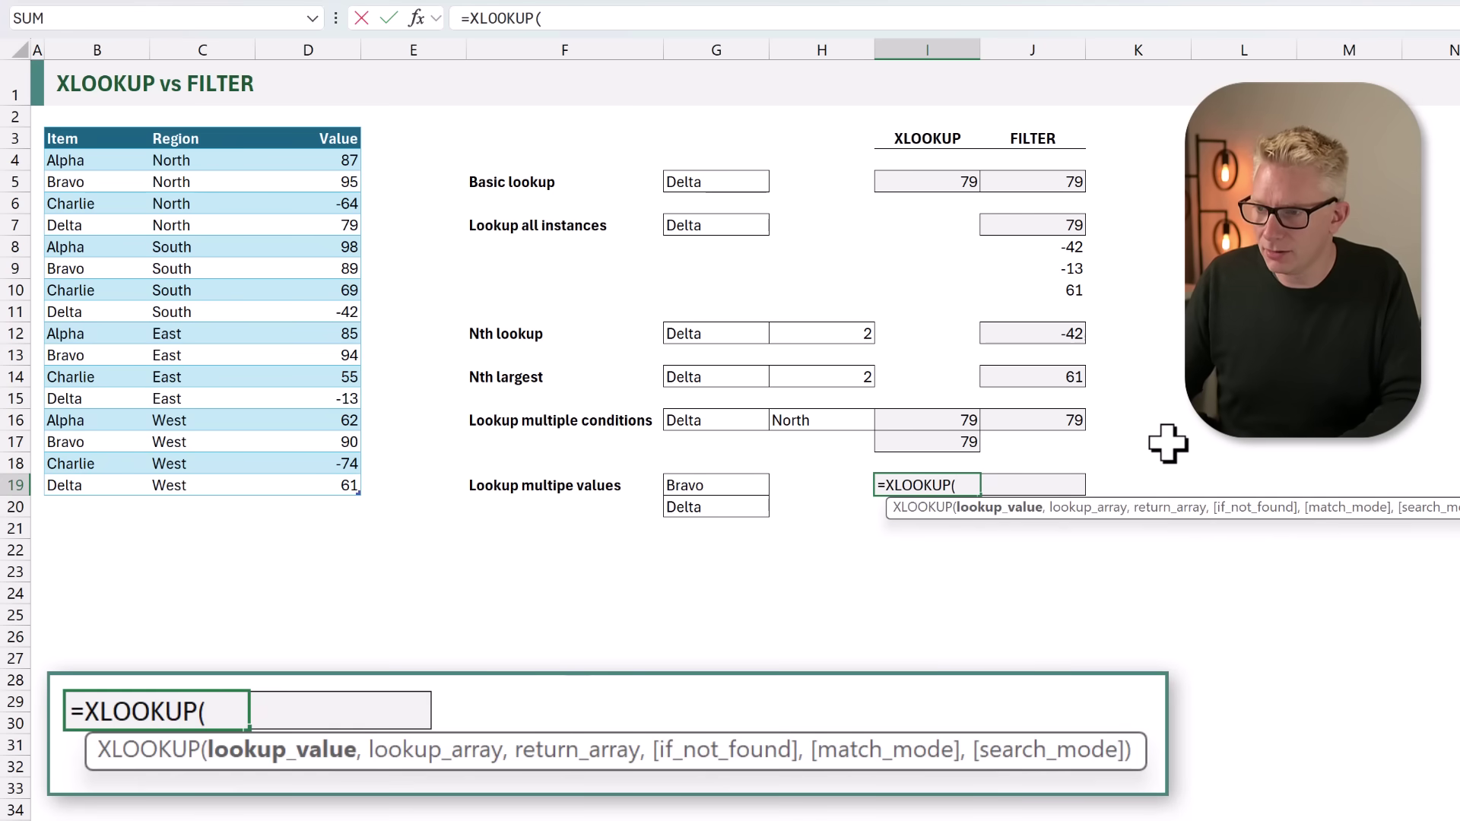
click(742, 491)
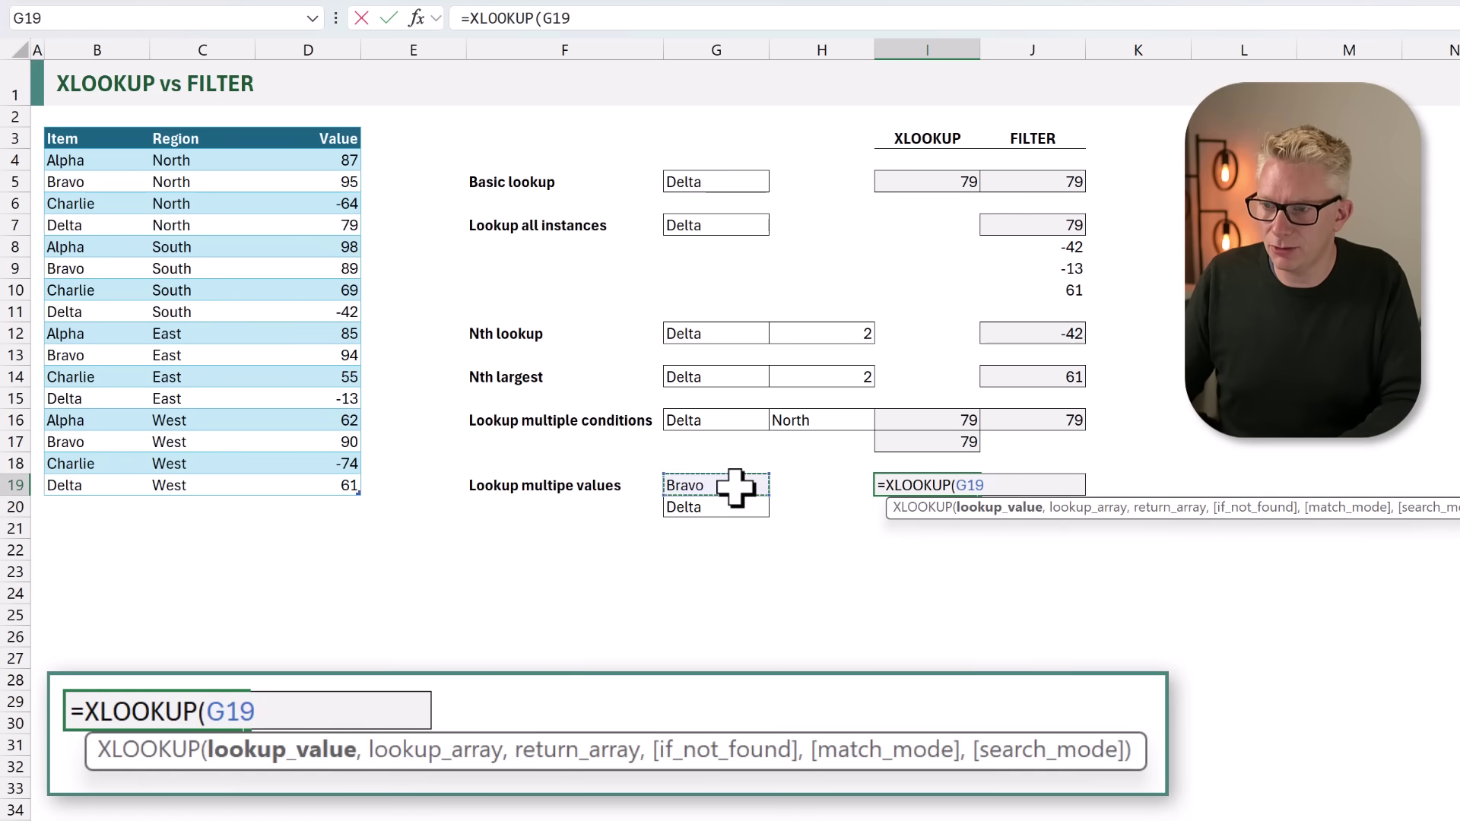
drag(735, 495, 742, 504)
text(,)
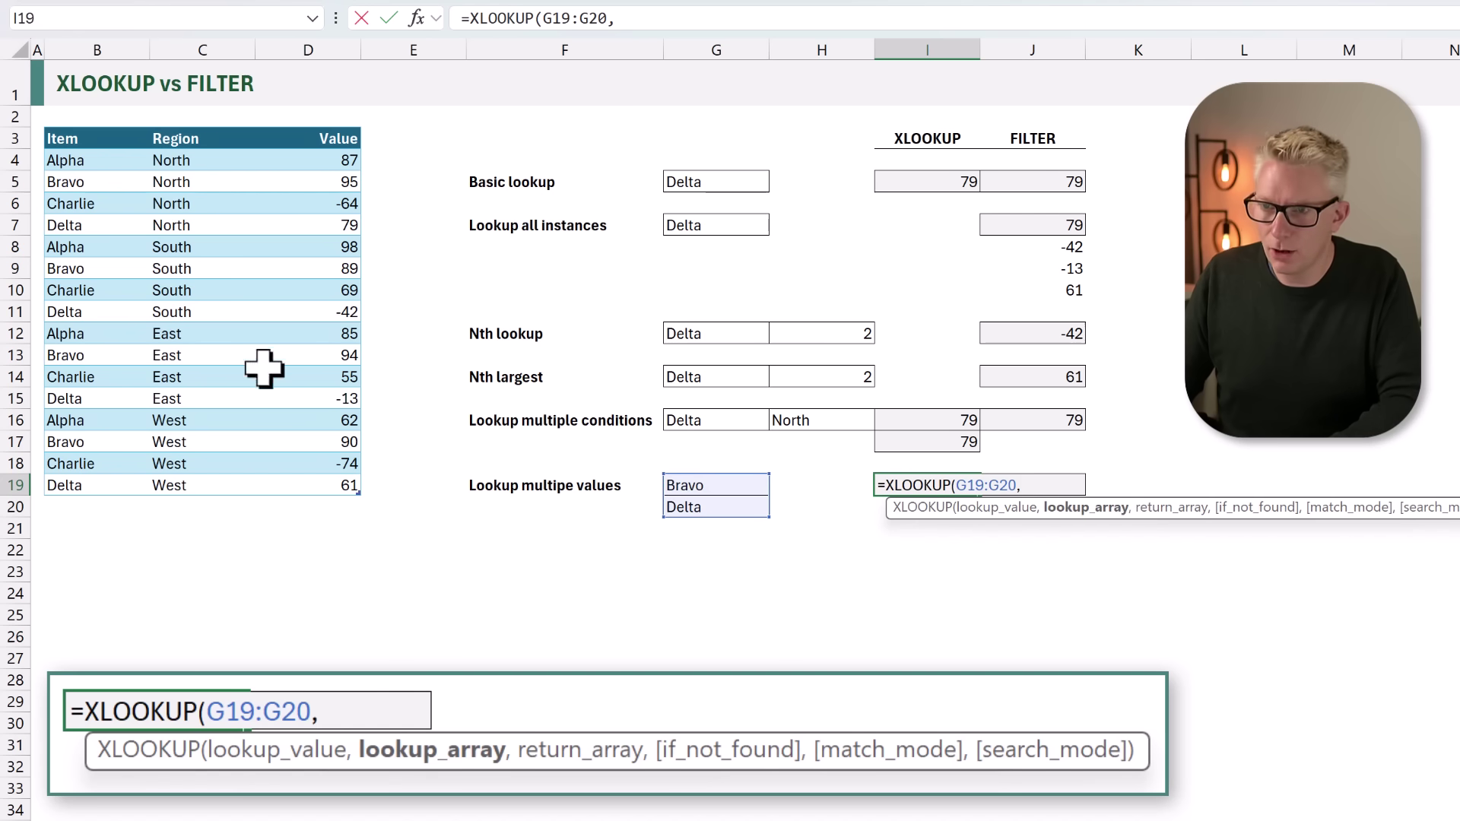
click(84, 119)
text(,)
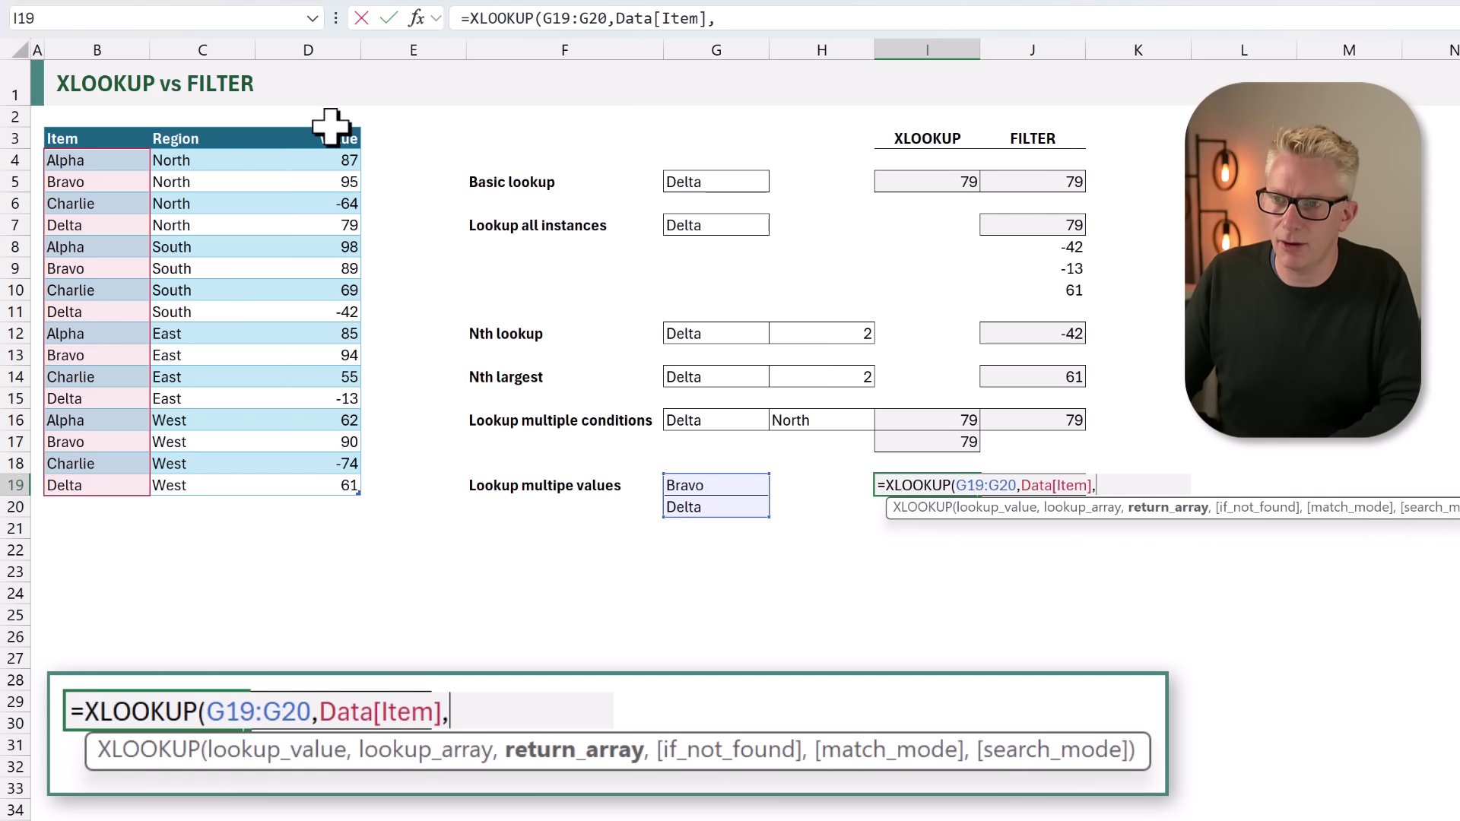
click(333, 123)
text())
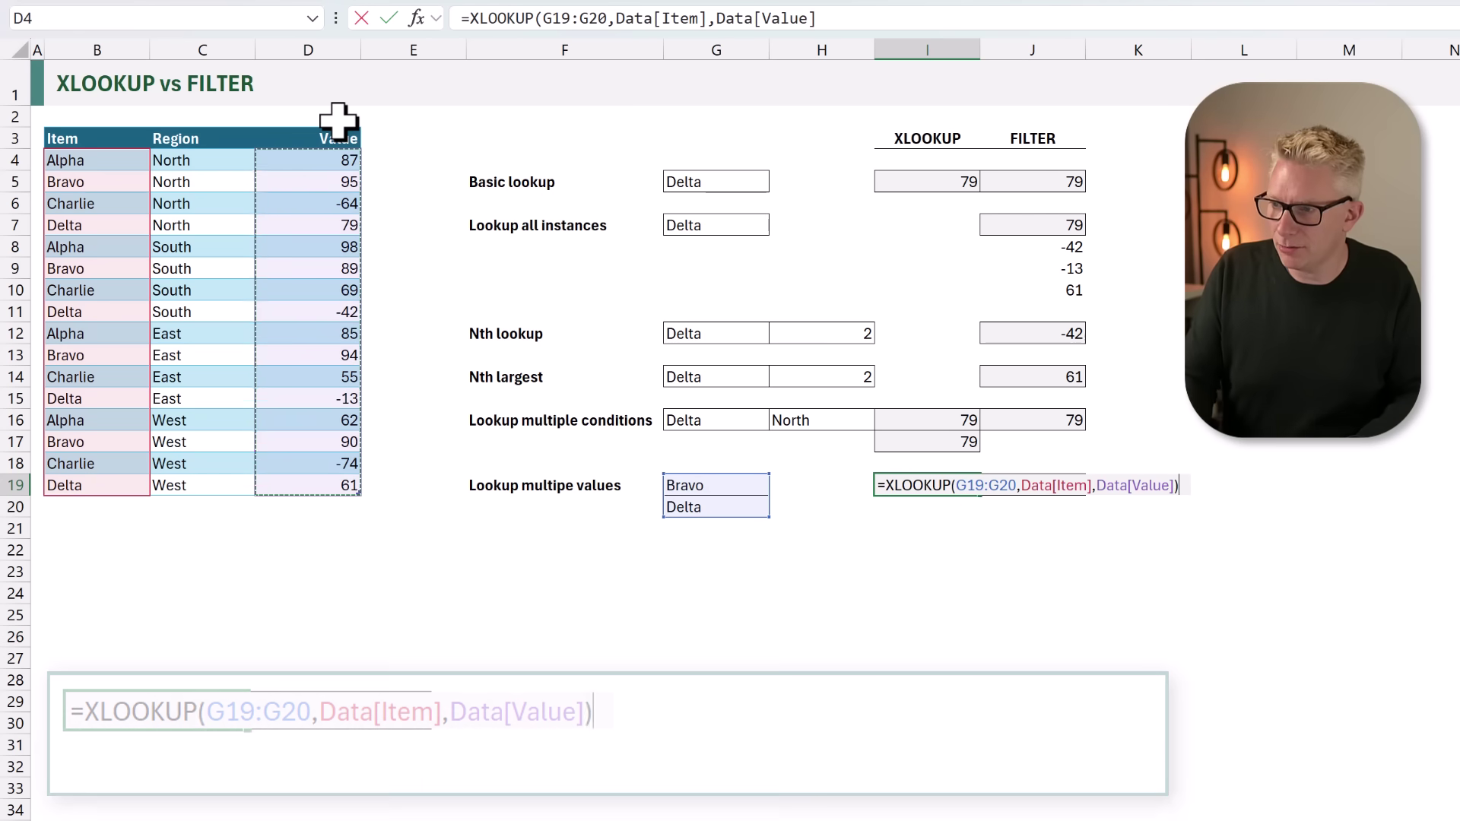
key(ctrl+Return)
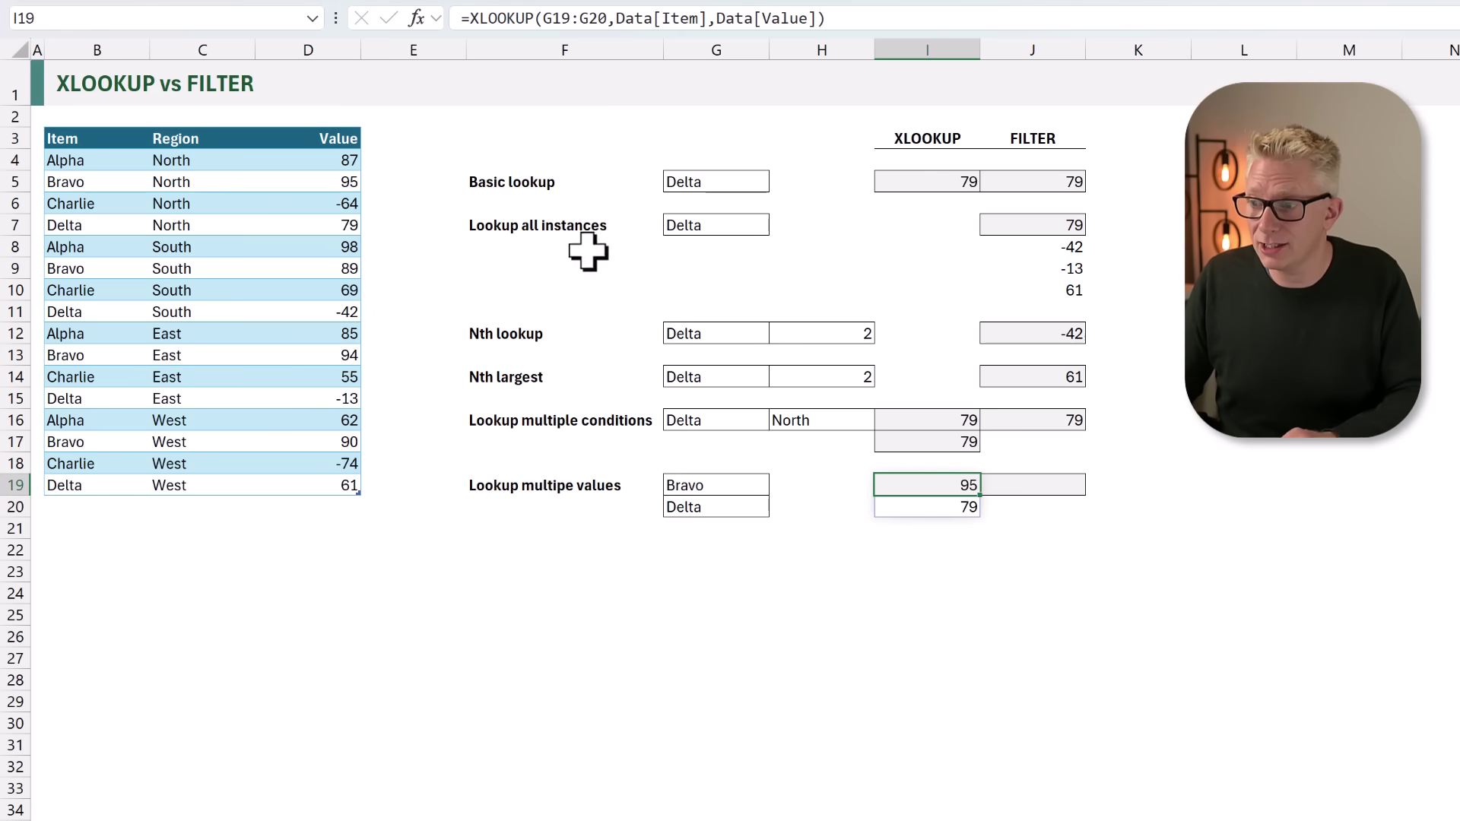
click(946, 506)
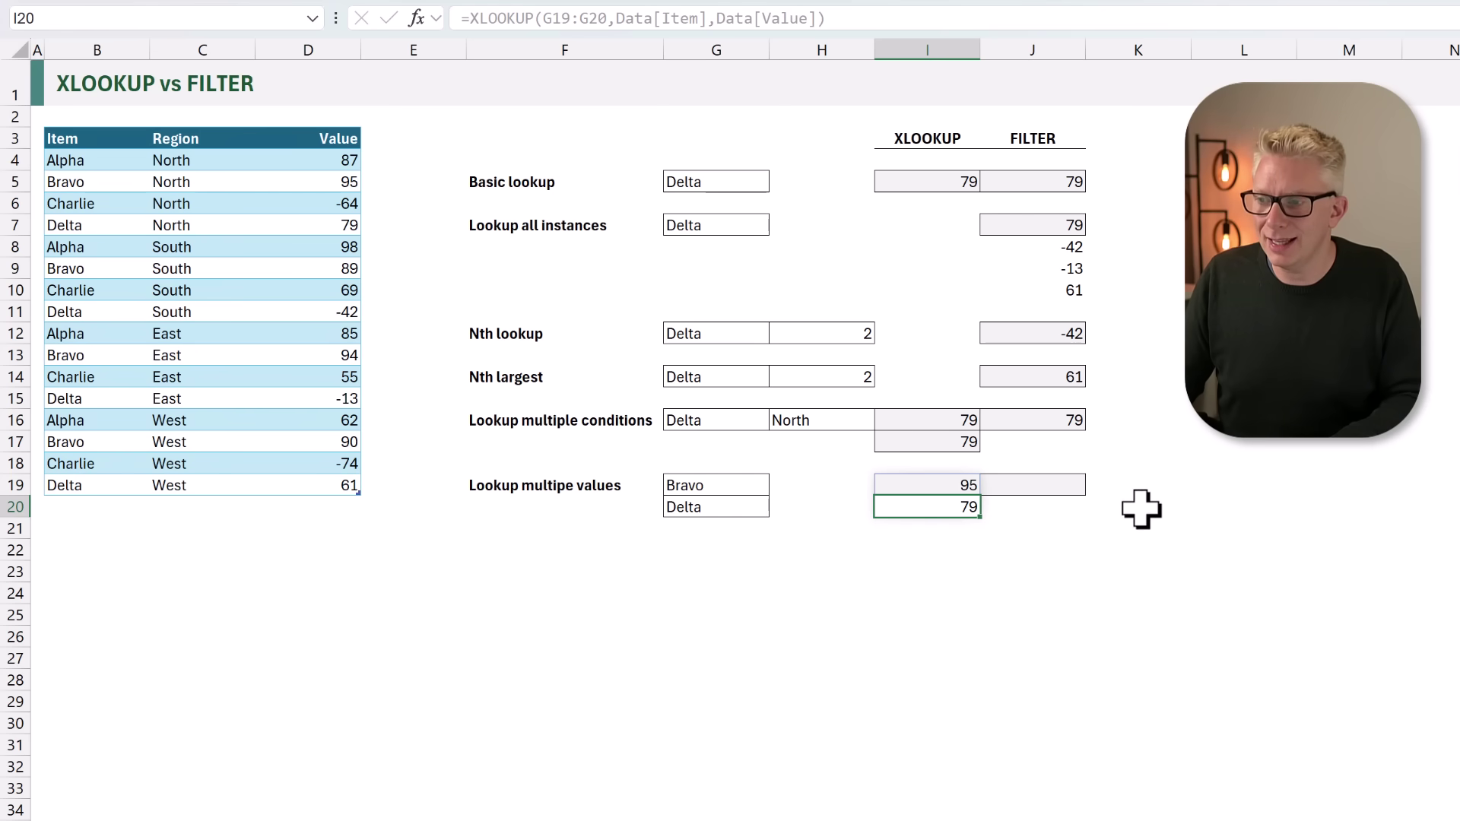
click(1067, 485)
- Enter =FILTER(Data[Value],Data[Item]=G19:G20) in J19, which returns #N/A
text(=)
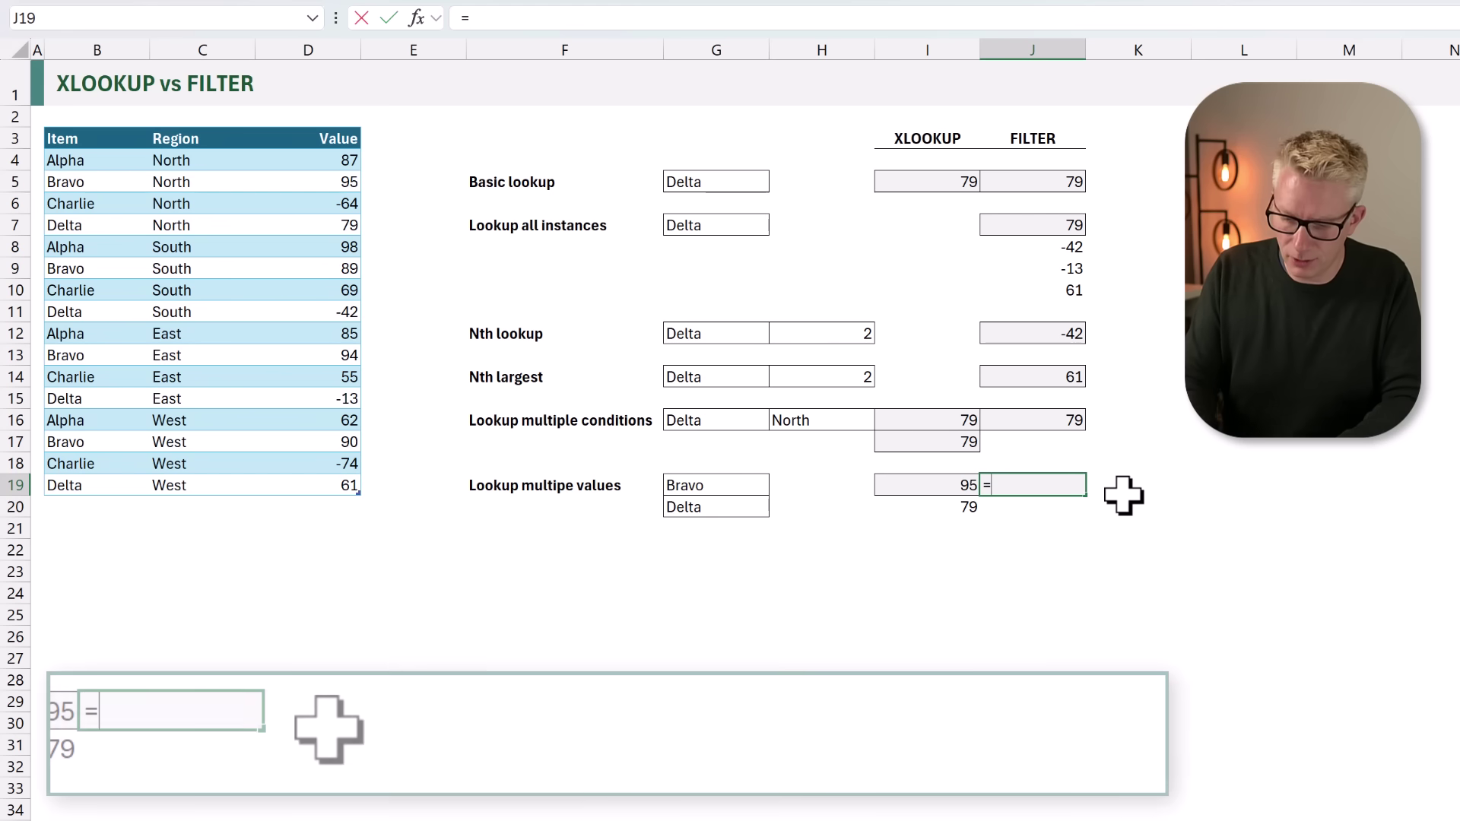
text(FILTER()
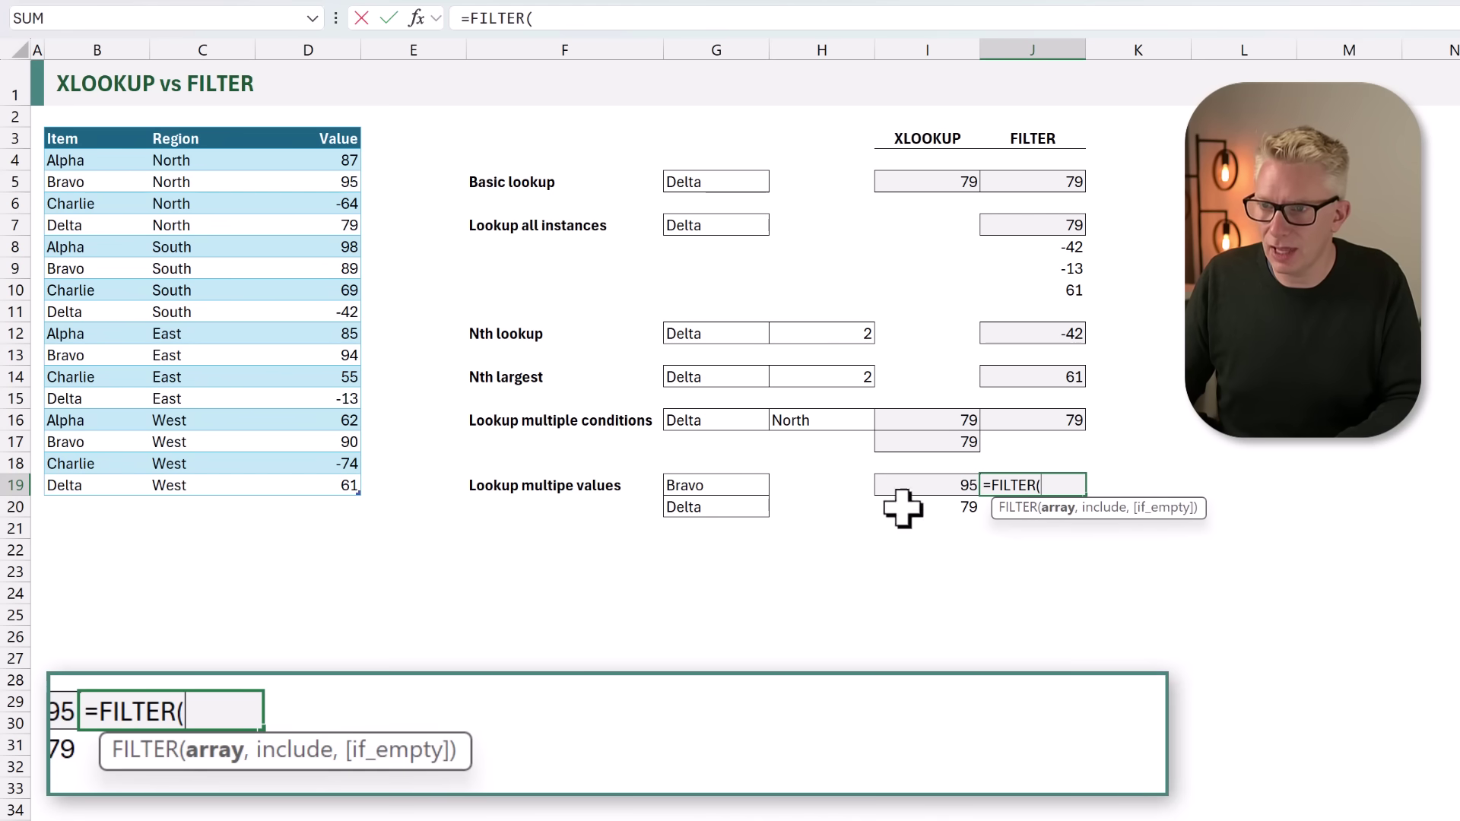
click(313, 118)
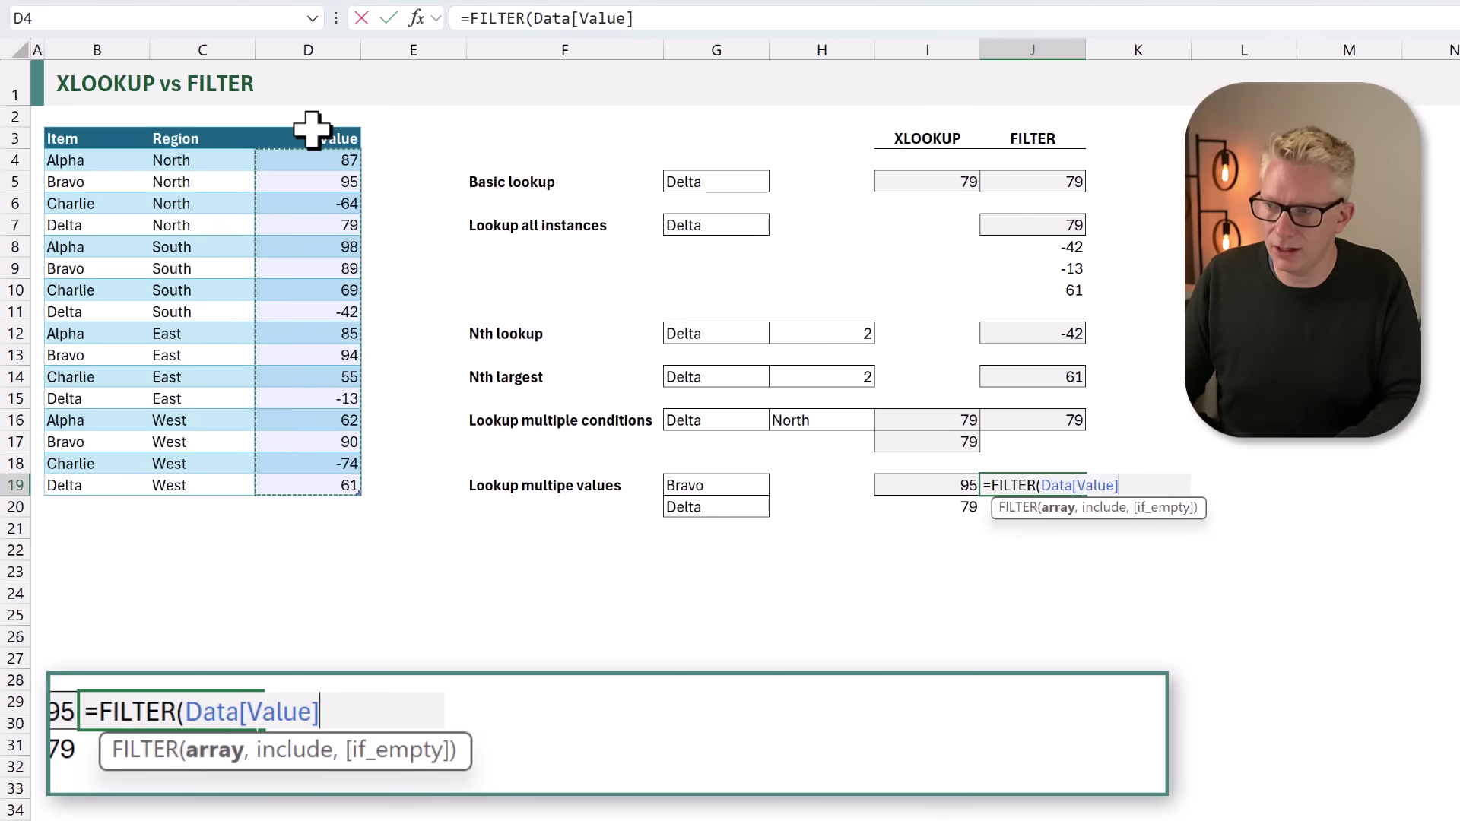
text(,)
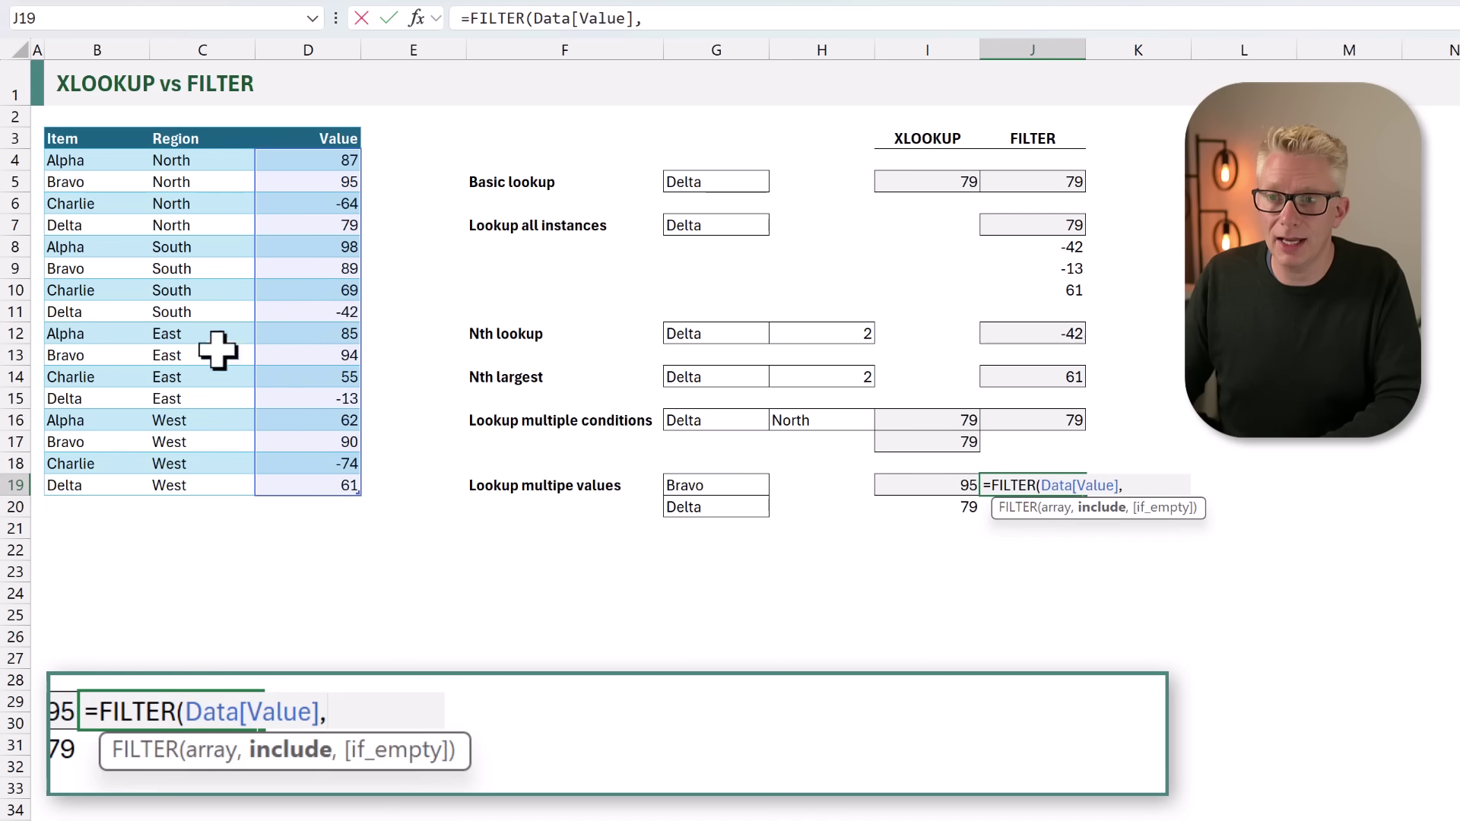
click(89, 117)
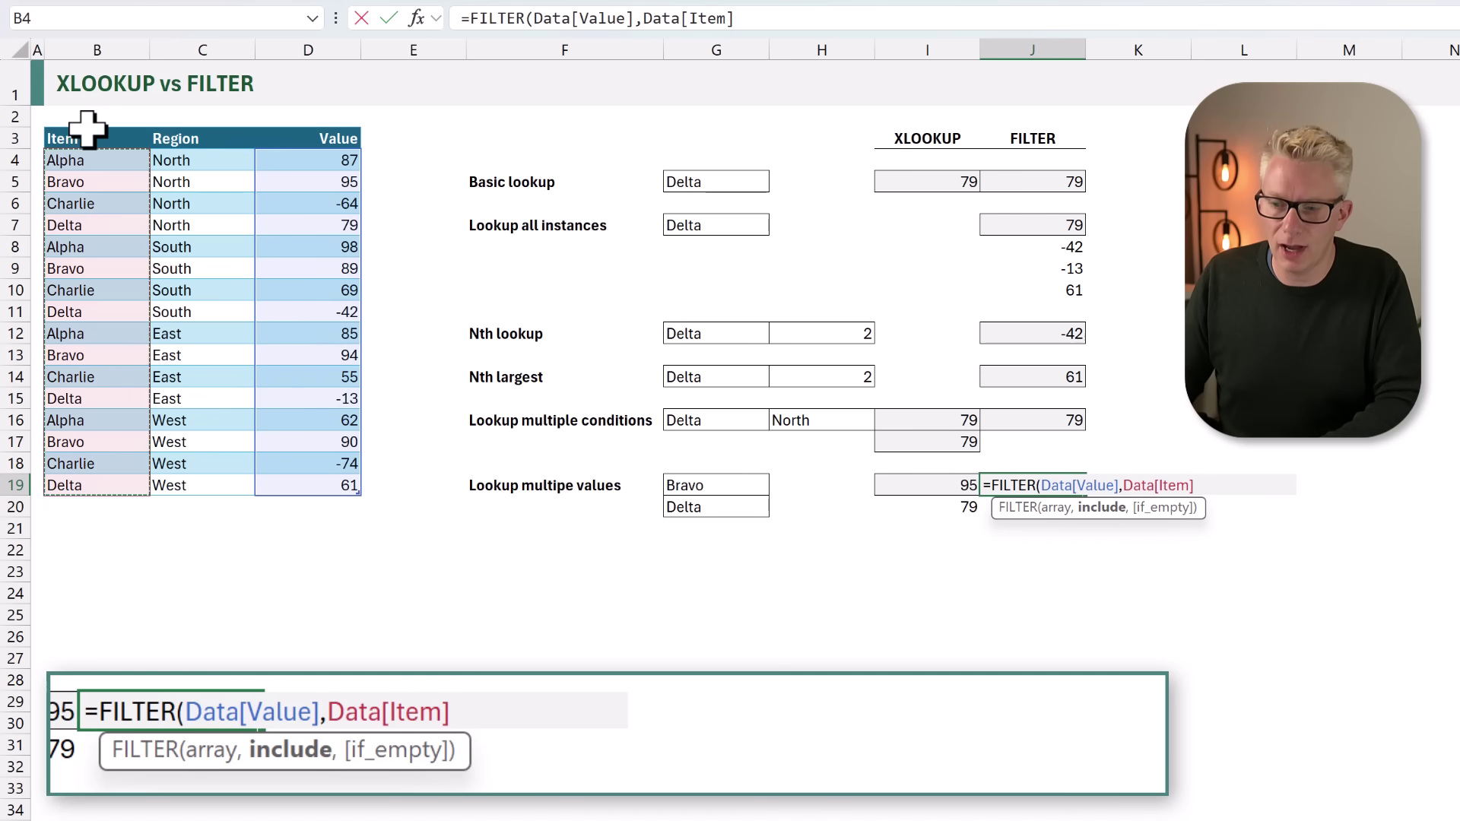
text(=)
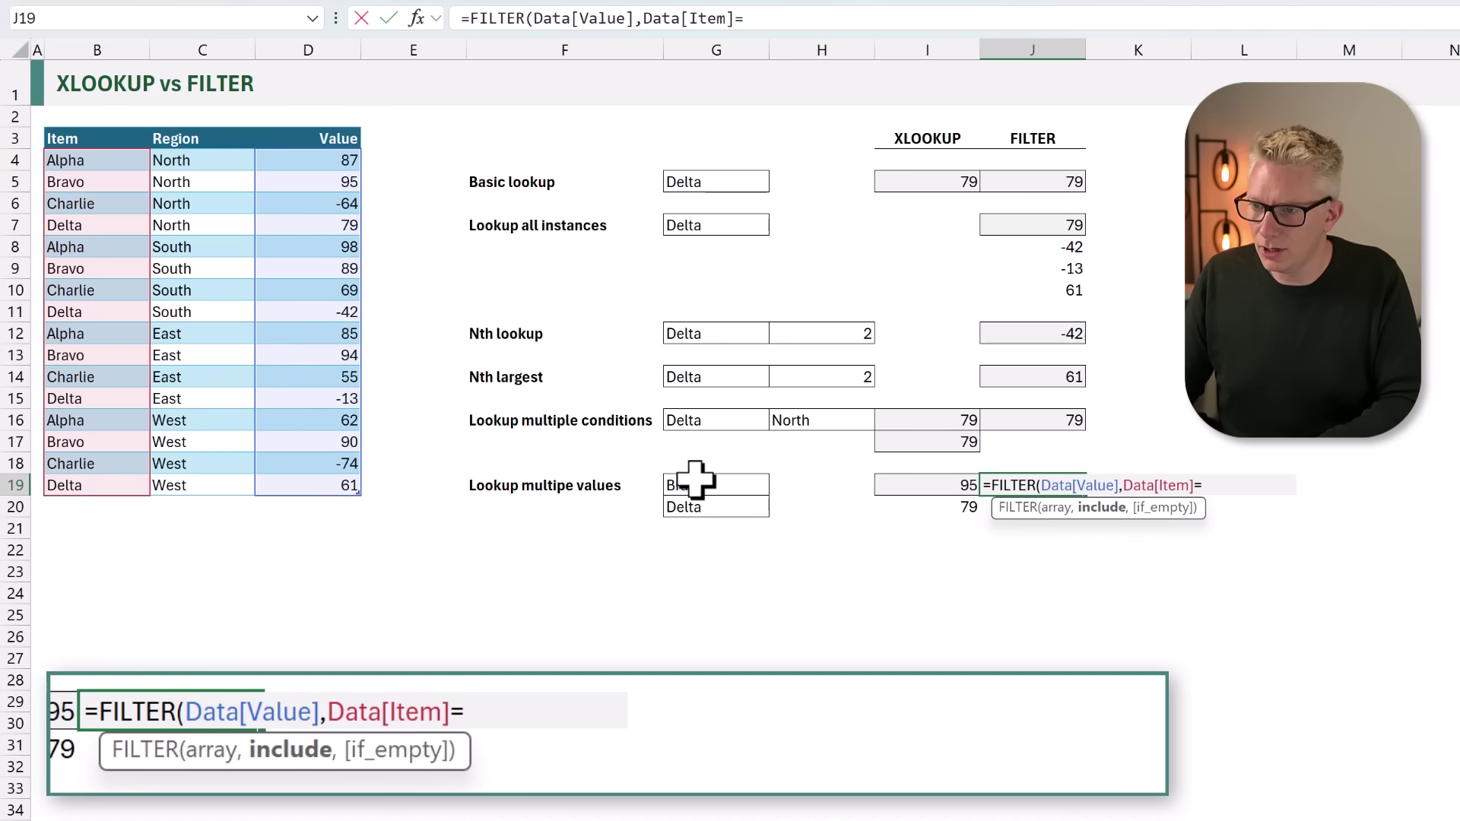
drag(695, 487, 695, 505)
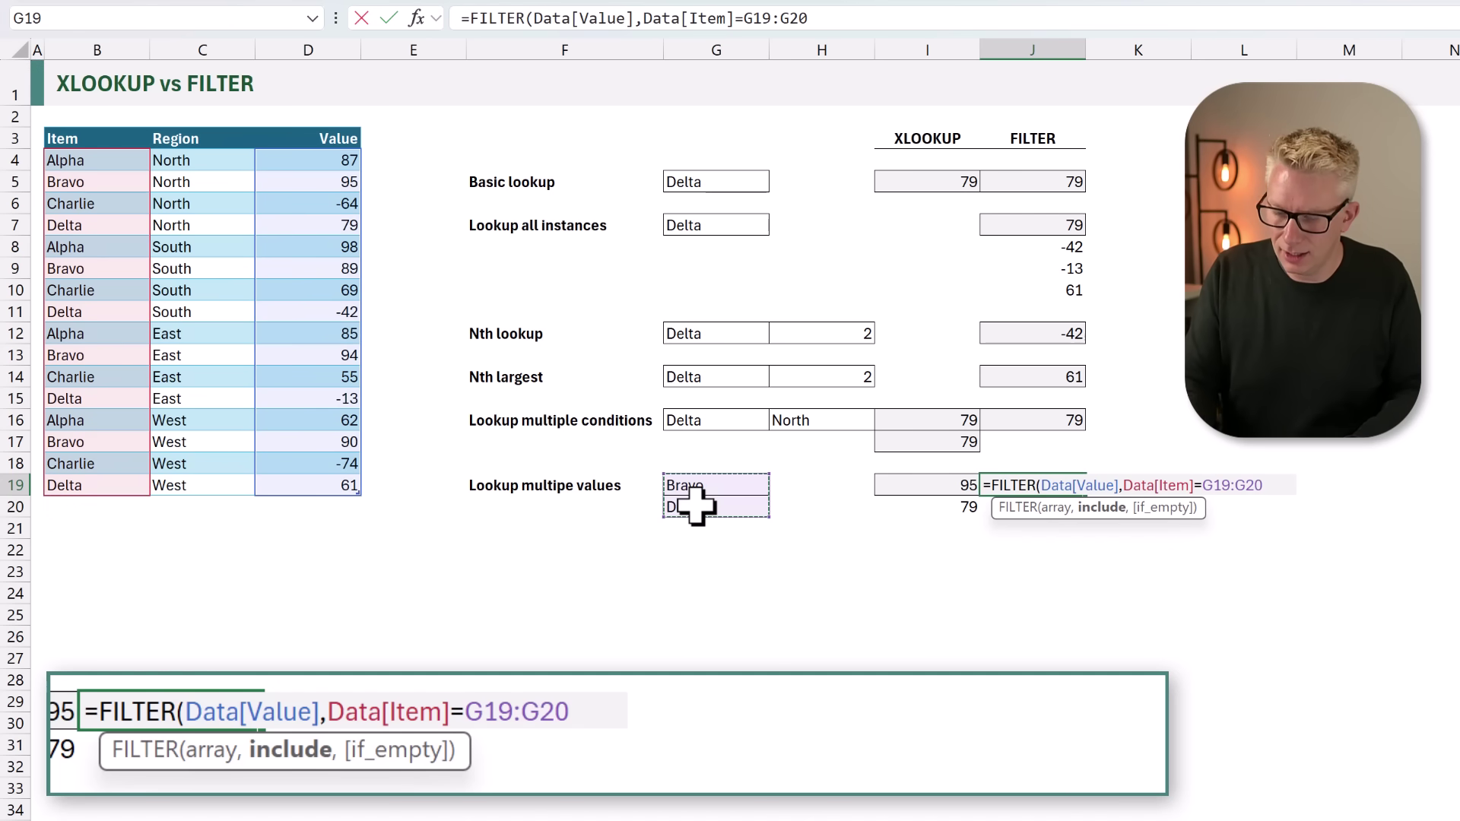
key(ctrl+Return)
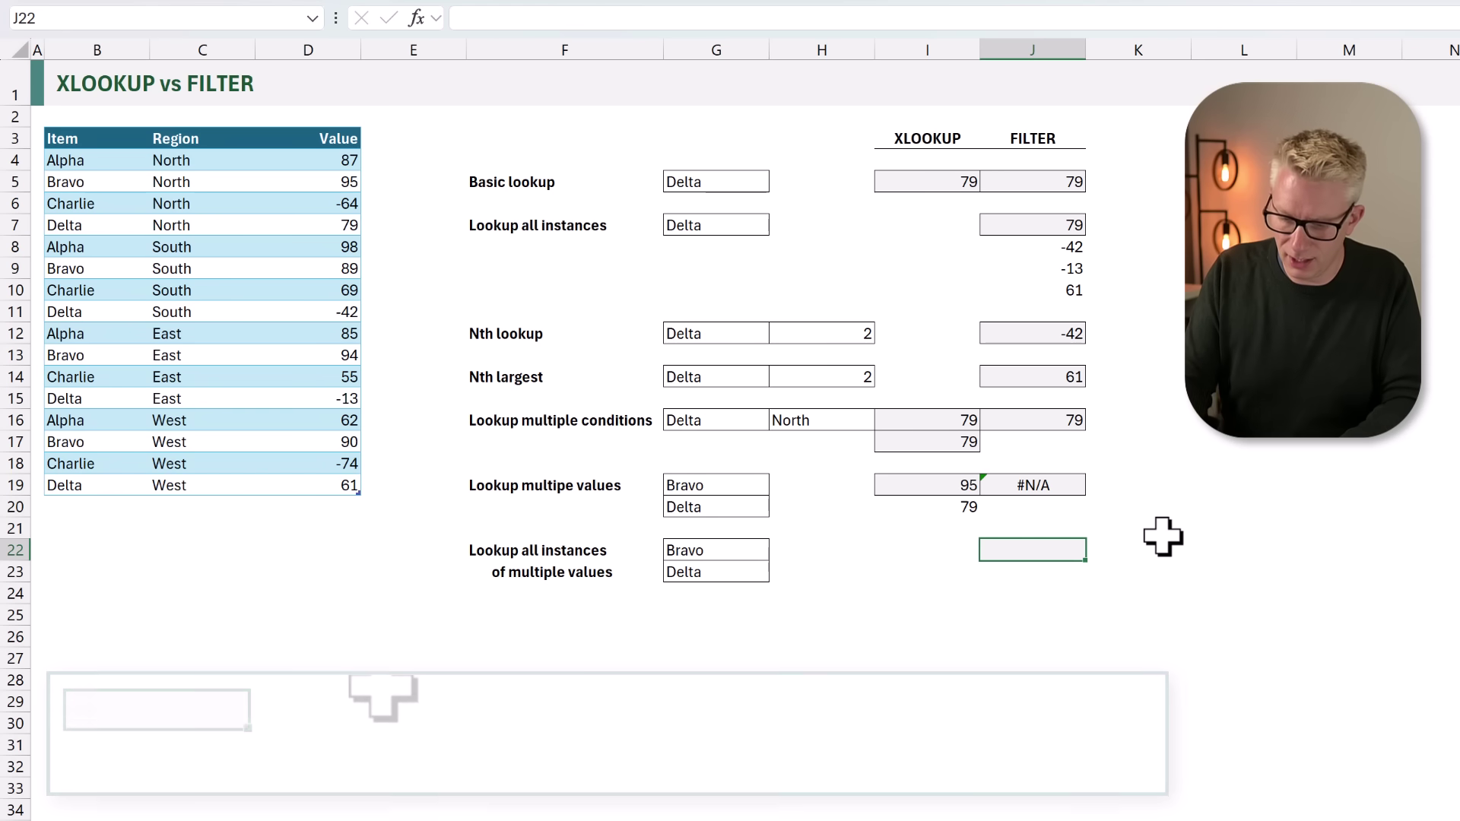
- Build J22's formula as =FILTER(Data[Value],XMATCH(Data[Item],G22:G23) without committing it
text(=FILTER()
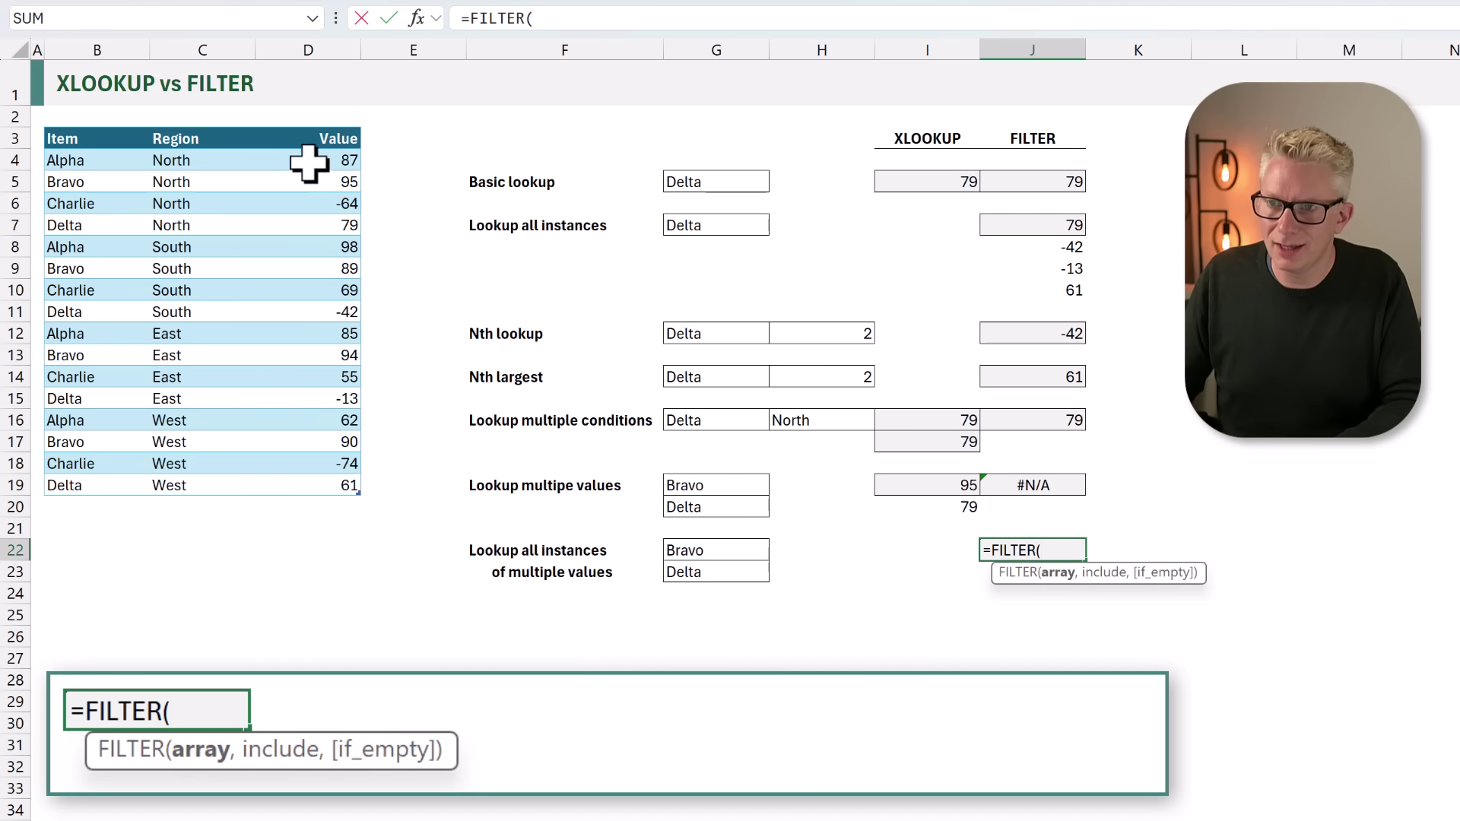
click(314, 133)
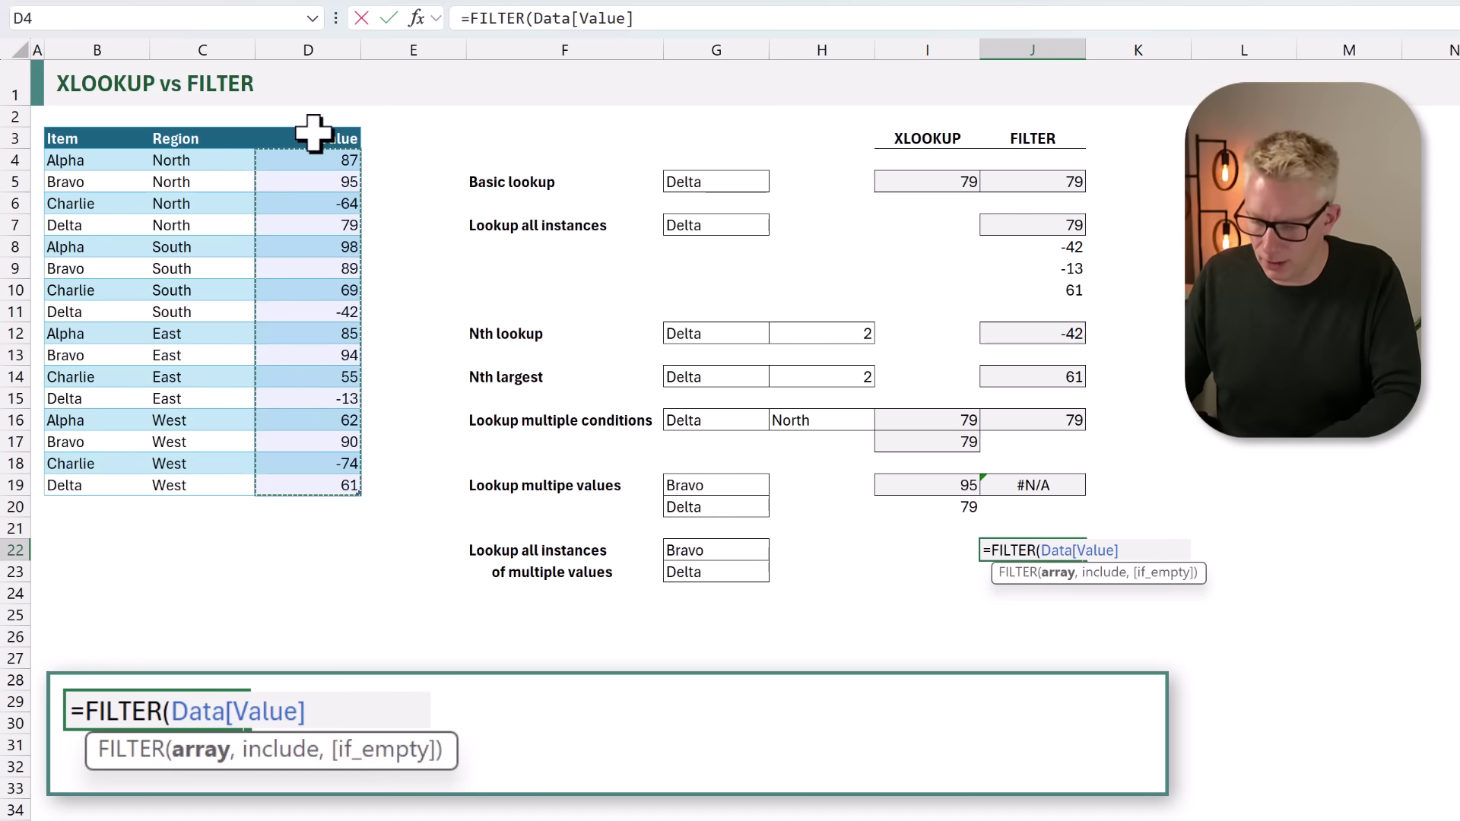
text(,)
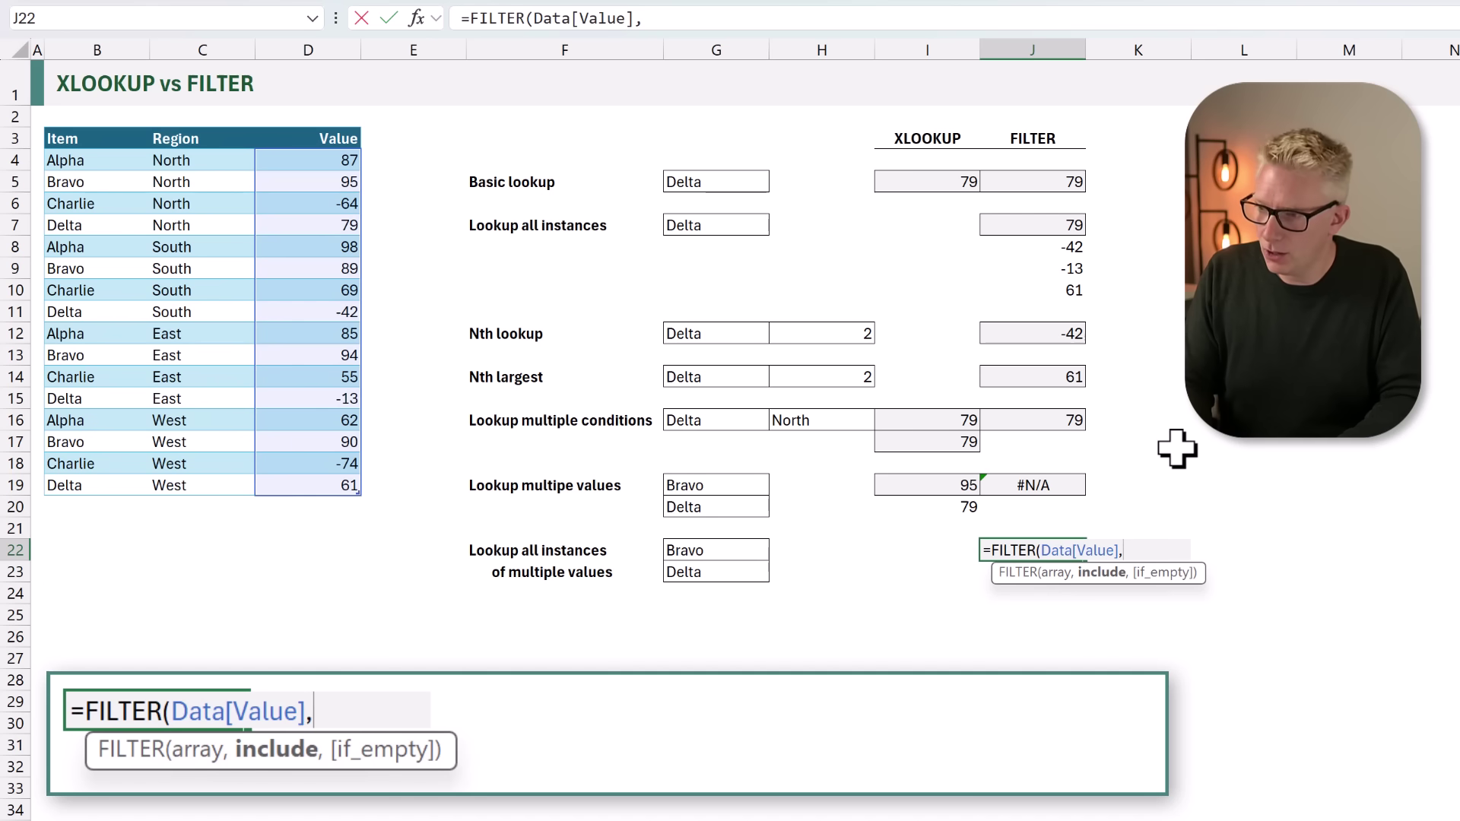
text(XMATCH()
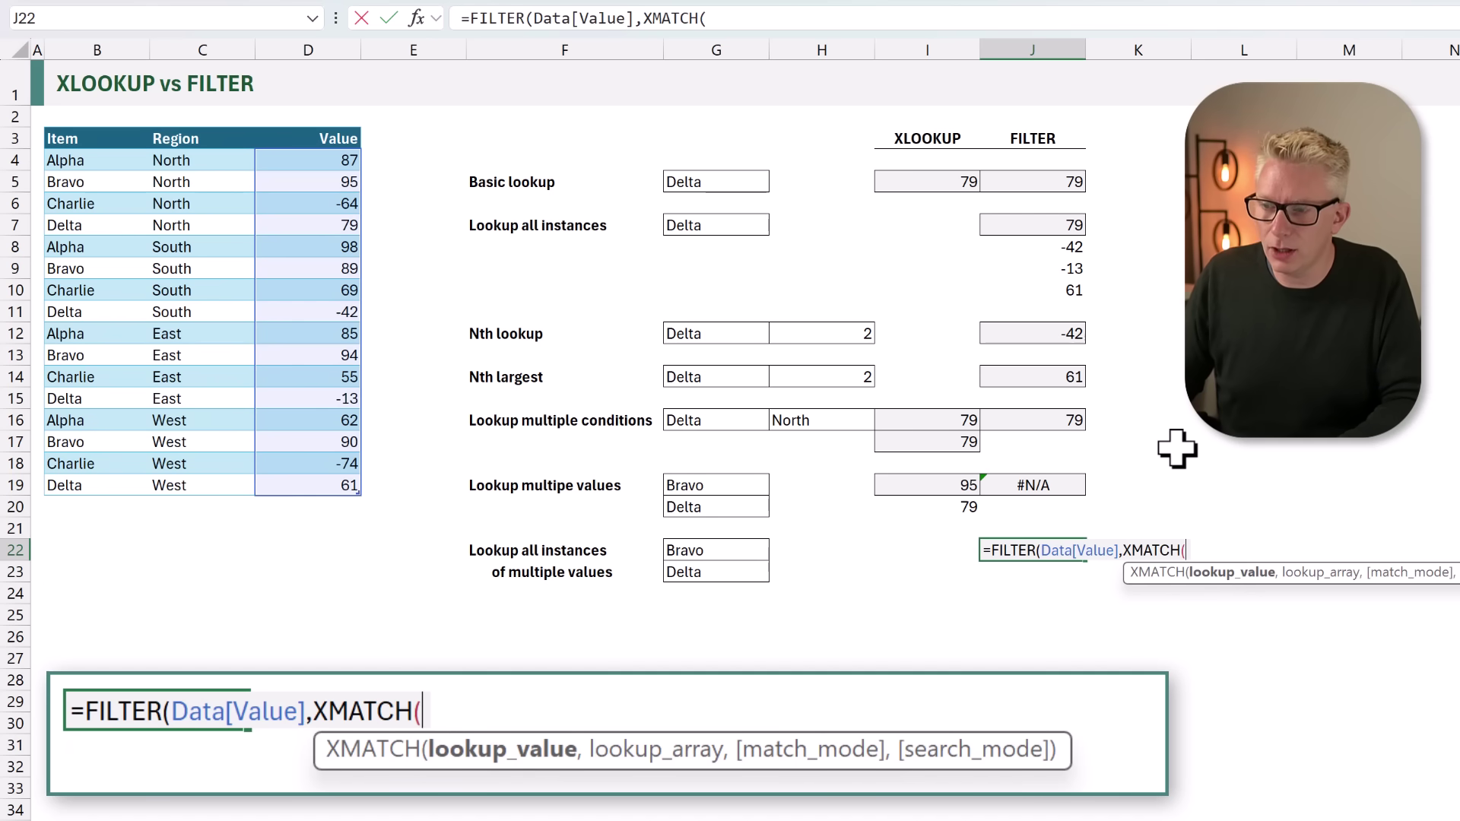
click(84, 122)
text(,)
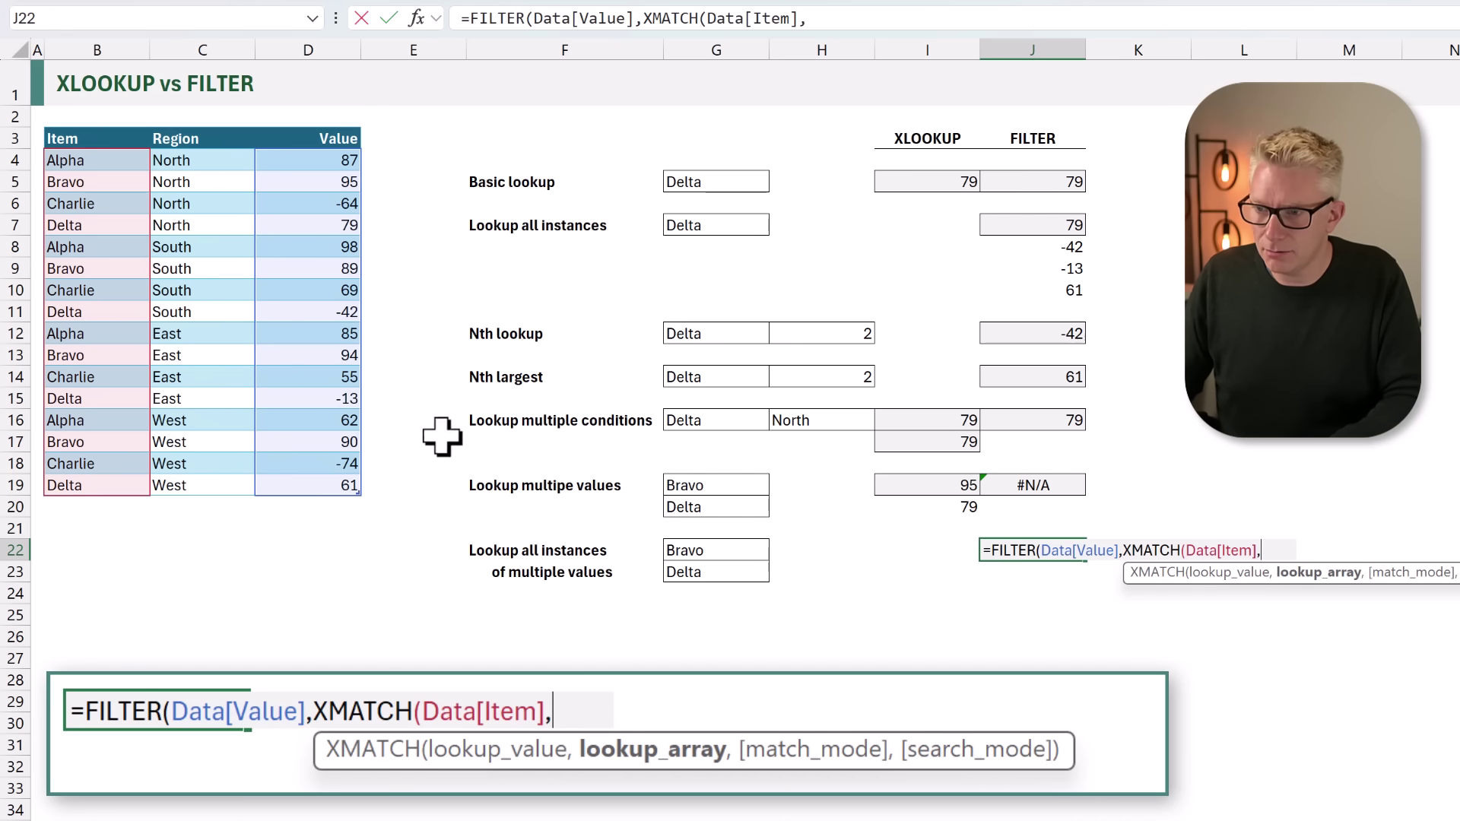
drag(686, 555, 688, 574)
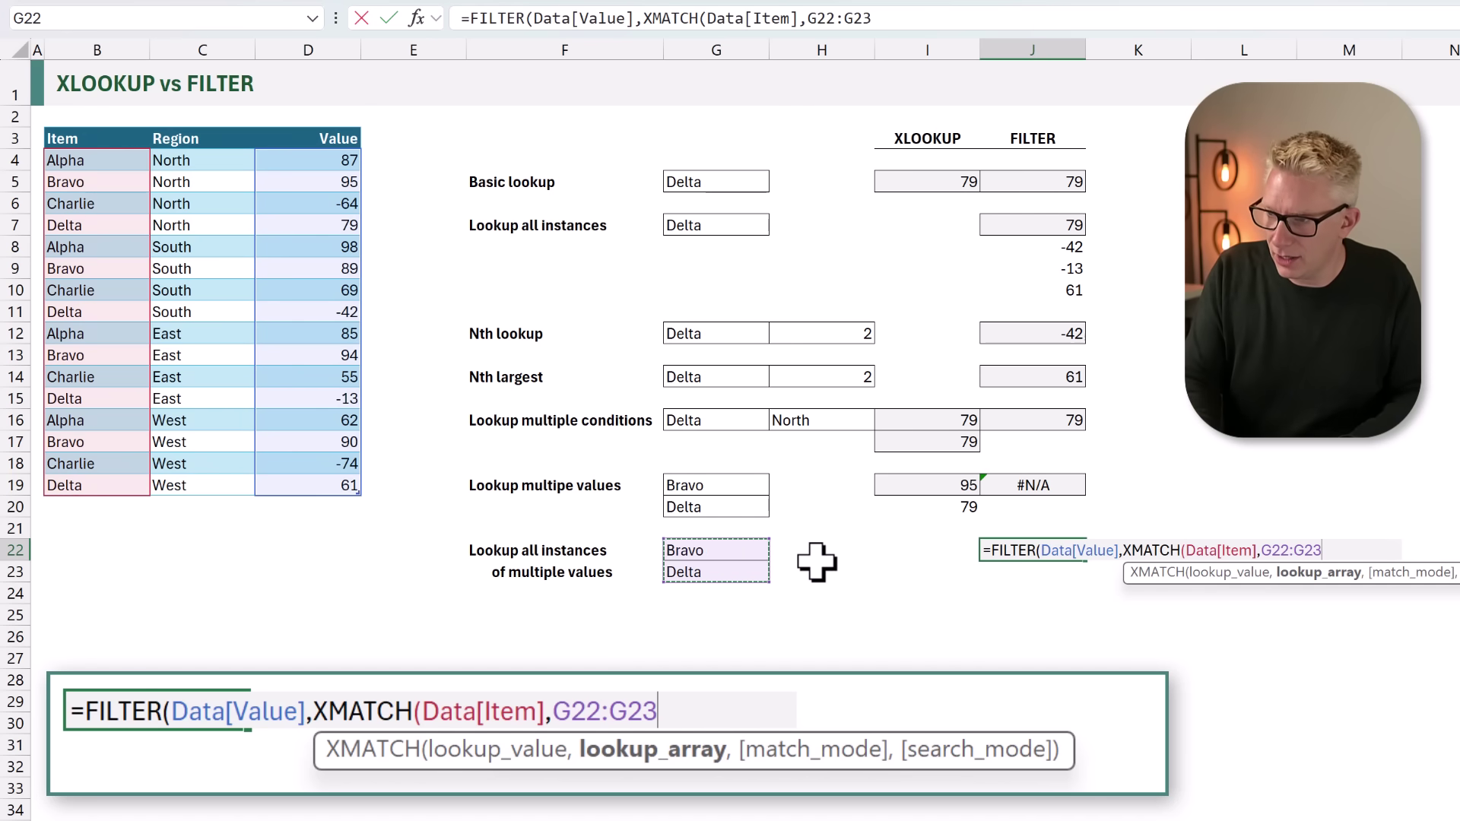
text())
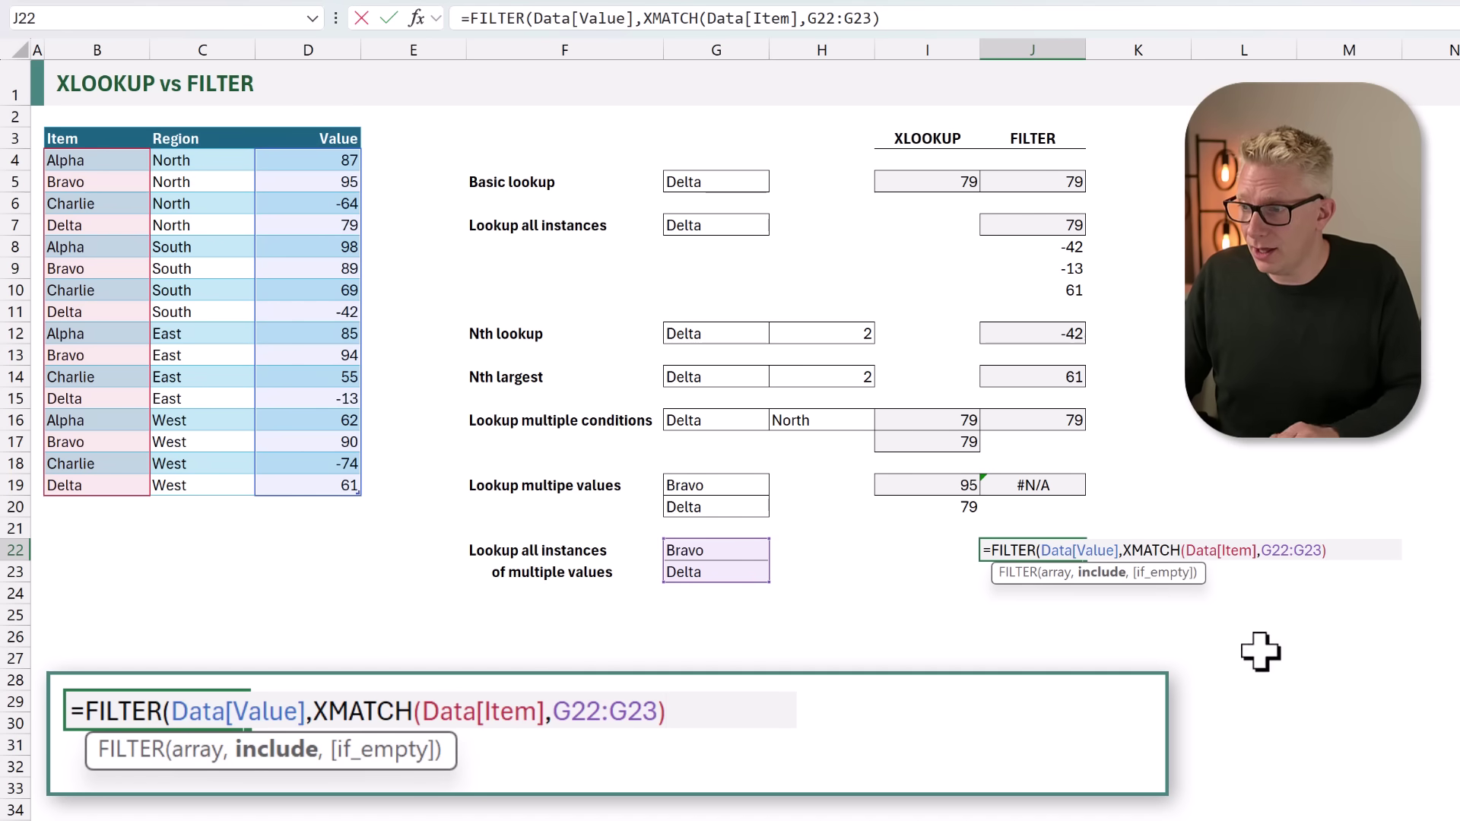
- Preview the array produced by the XMATCH part with F9, then undo the preview
drag(1124, 550, 1326, 551)
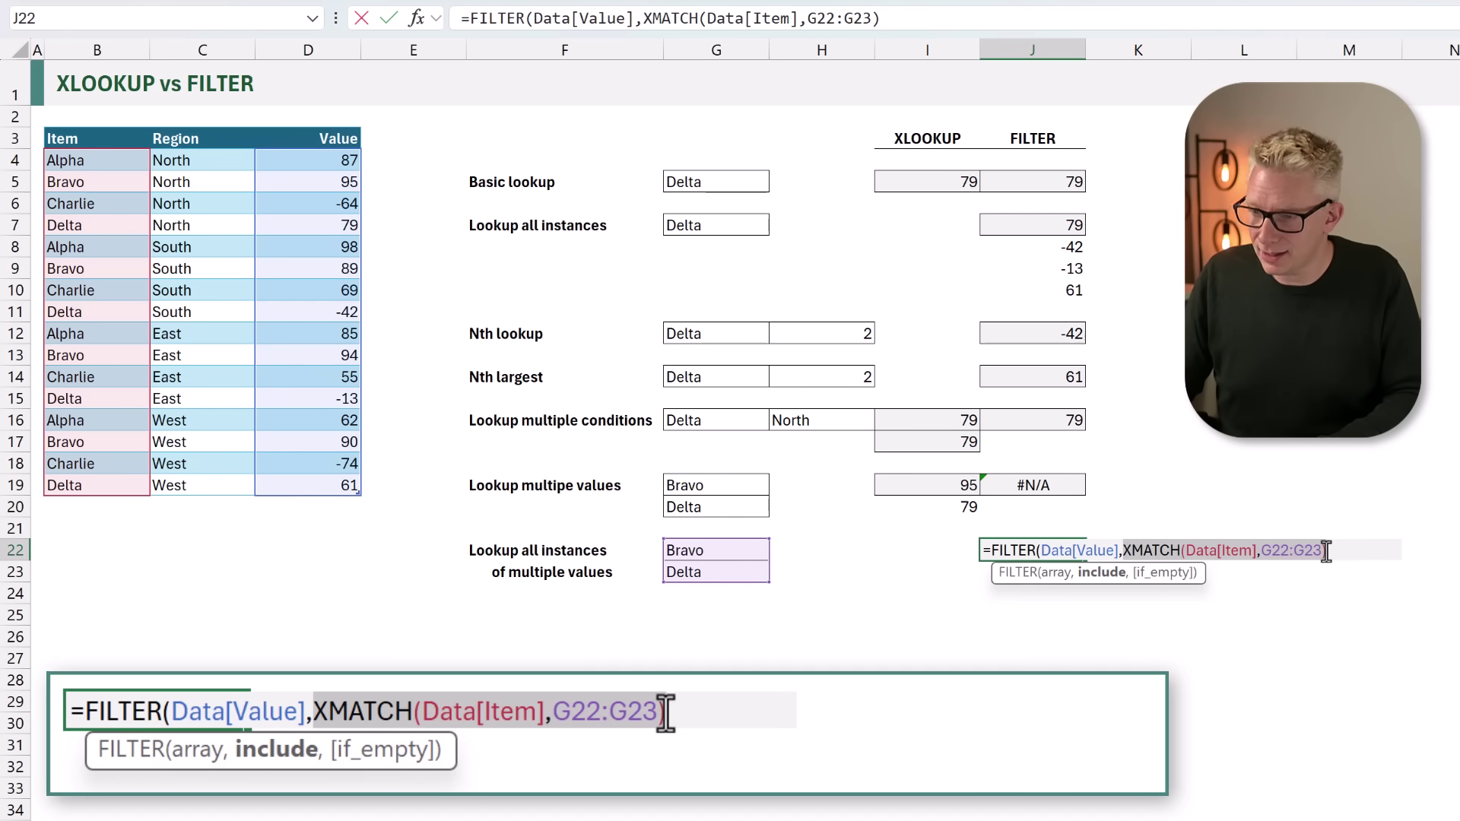
key(F9)
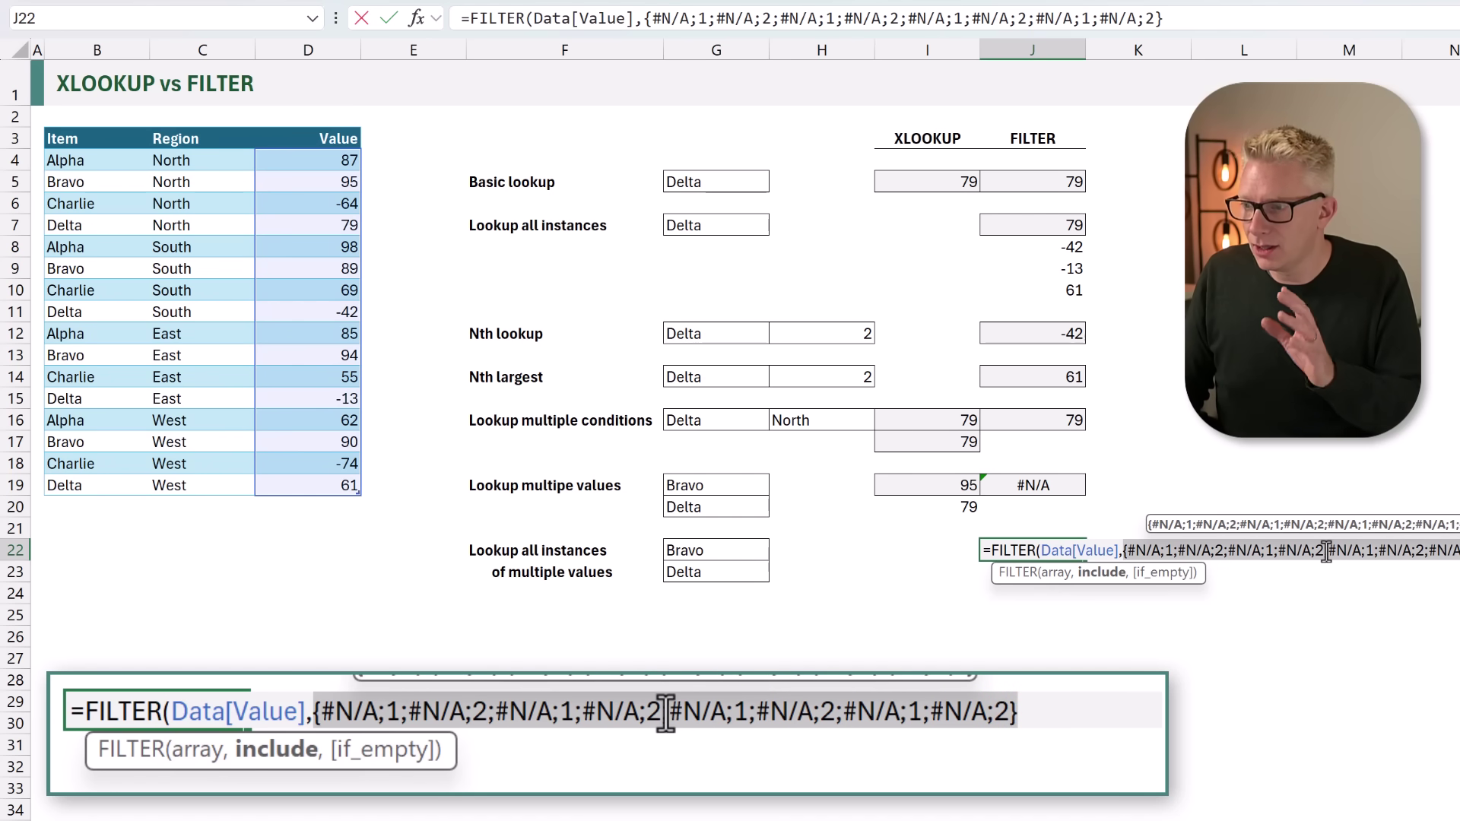
key(ctrl+z)
- Wrap XMATCH in ISNUMBER so J22 spills 95, 79, 89, -42, 94, -13, 90, 61
key(shift+Right)
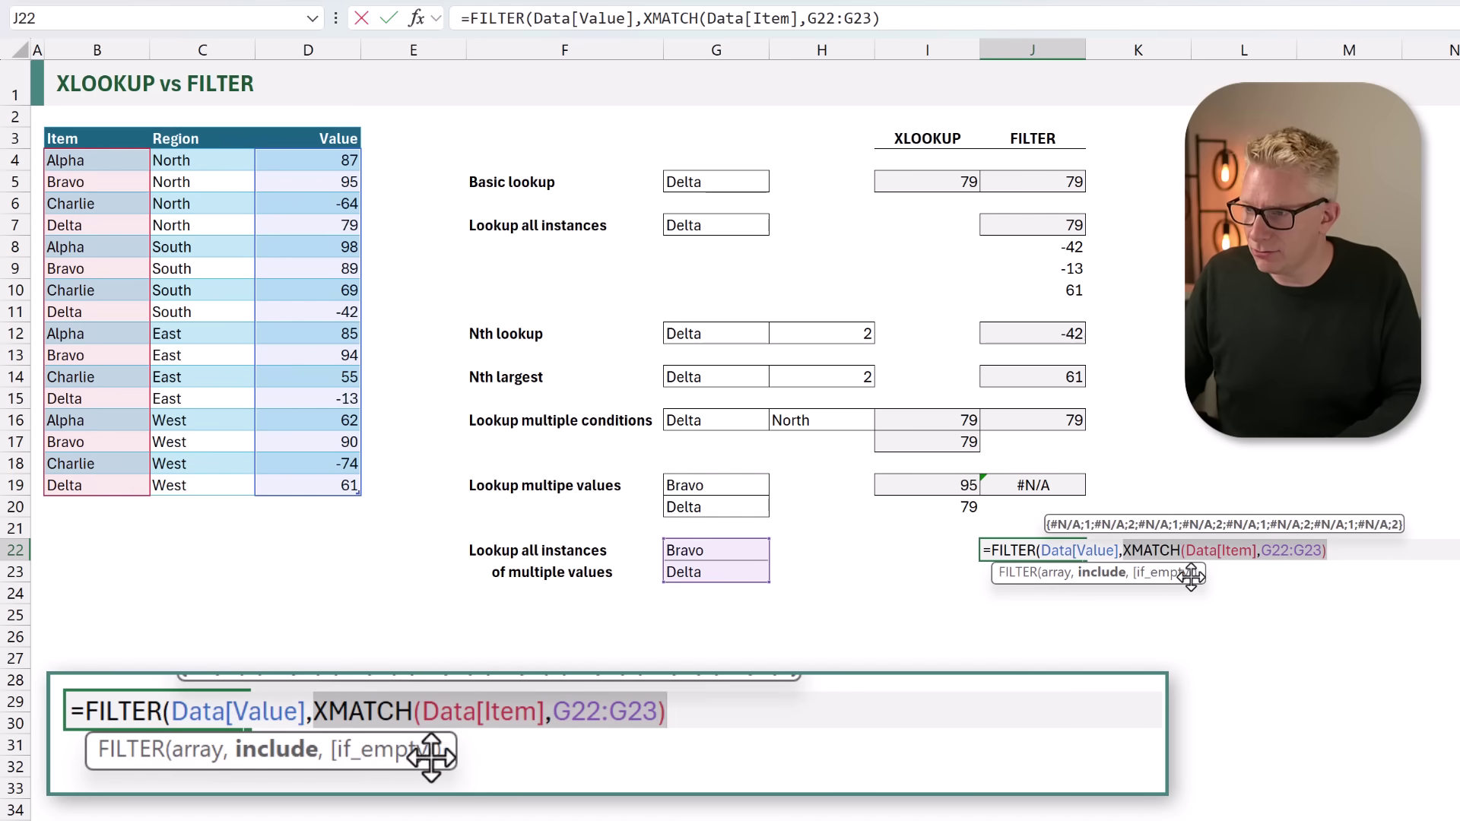
click(1123, 556)
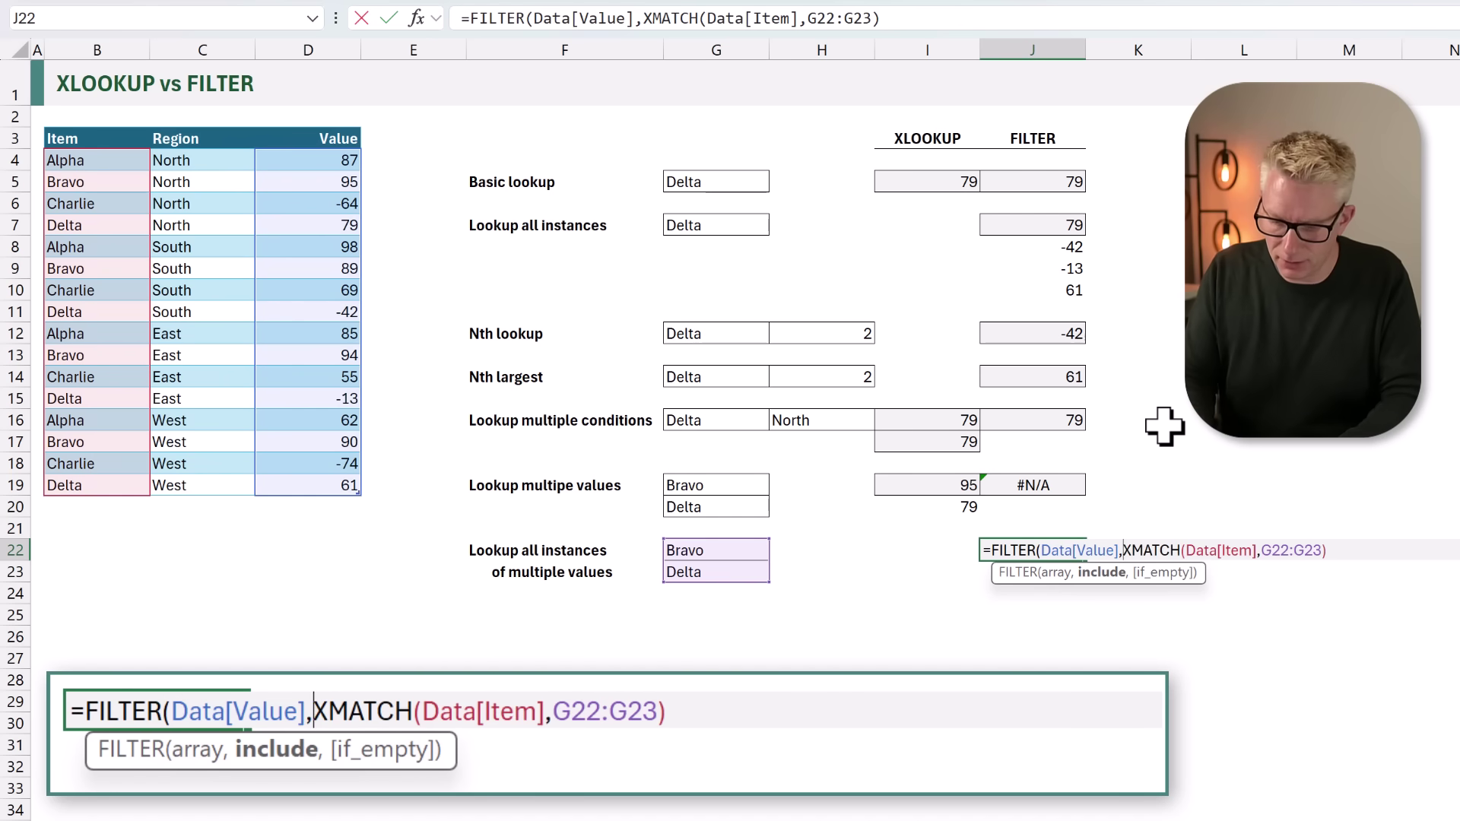
text(ISNUM)
key(Tab)
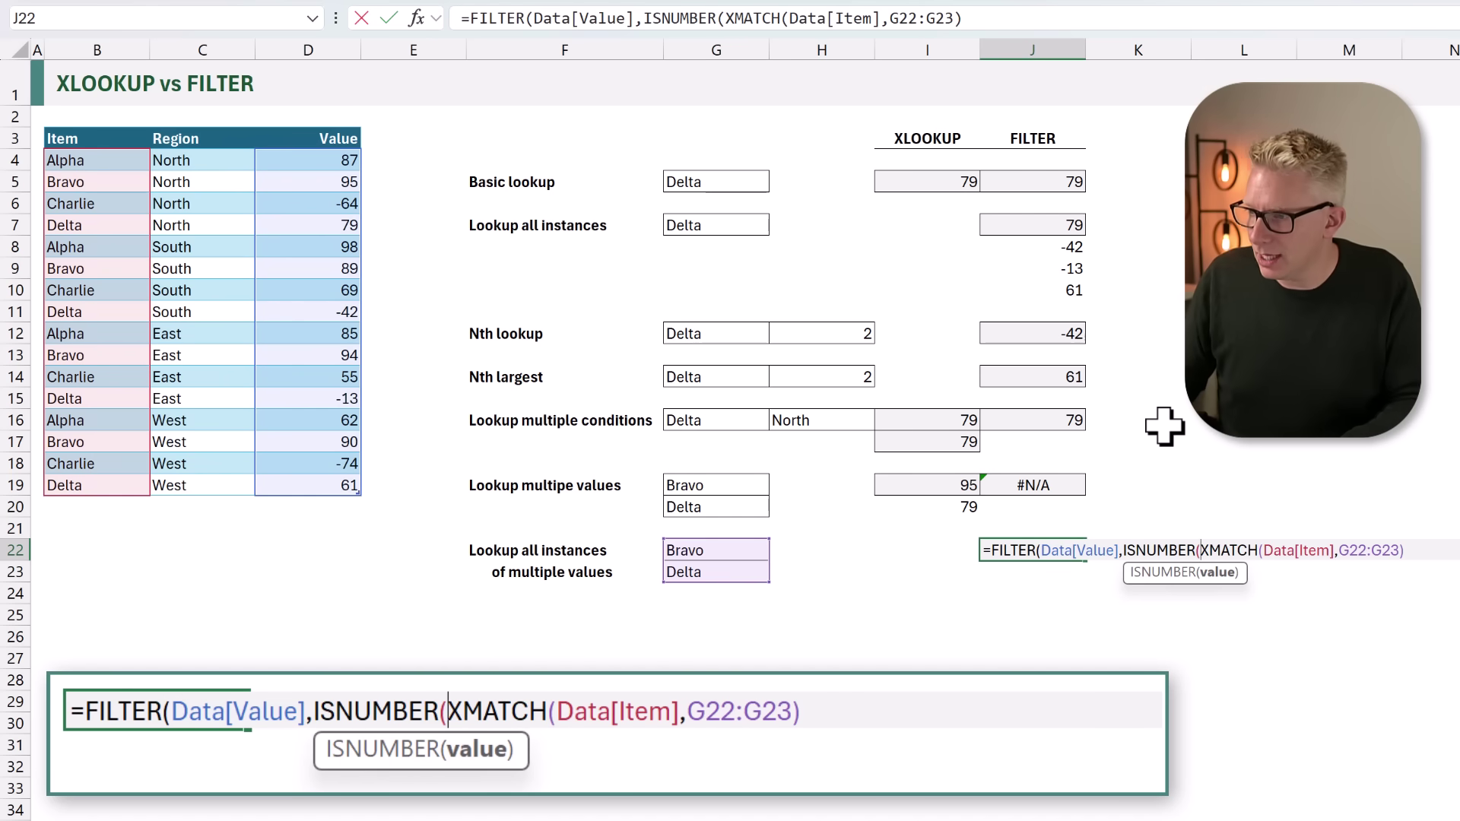
text())
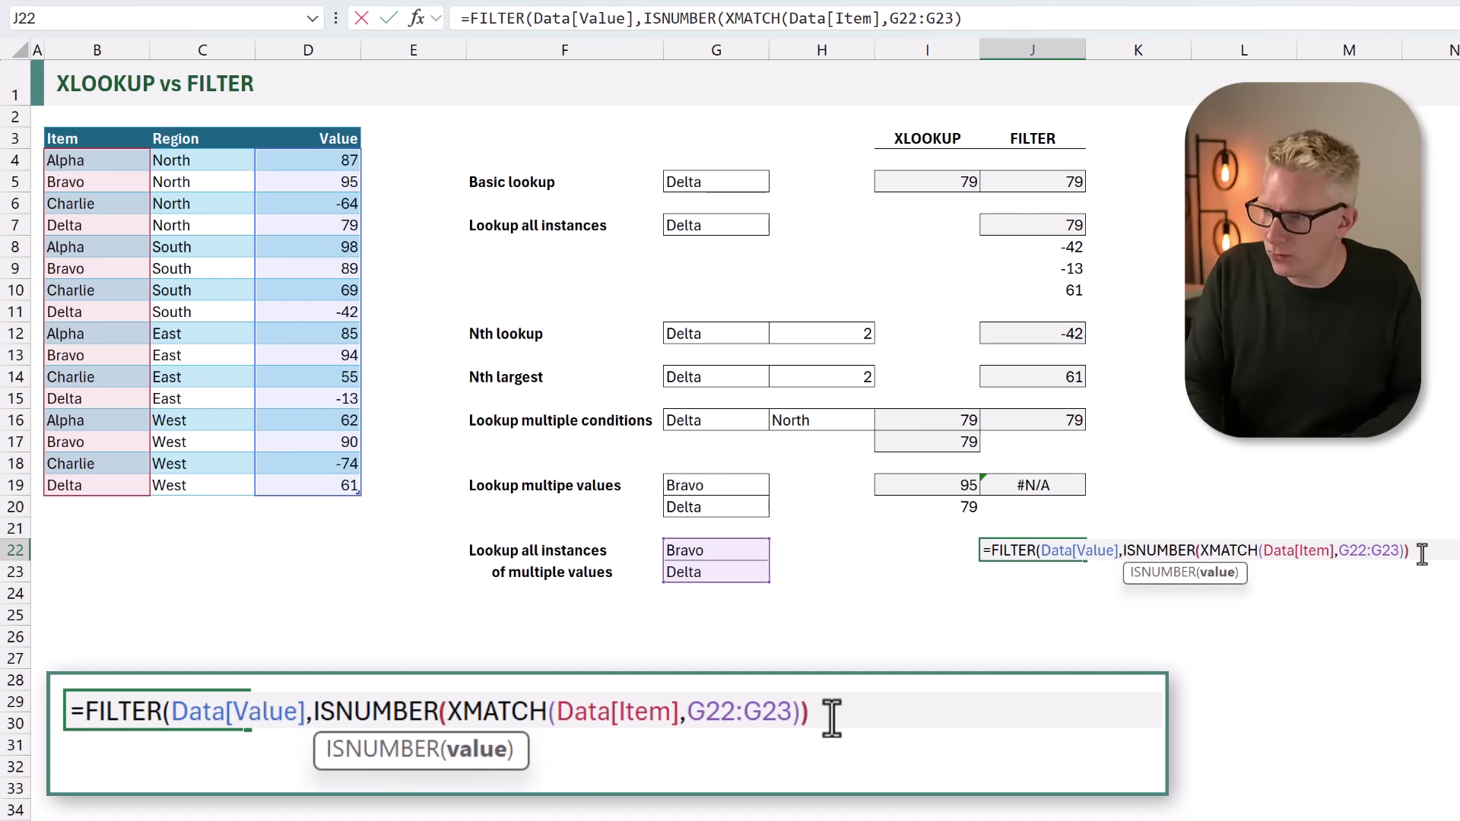
text())
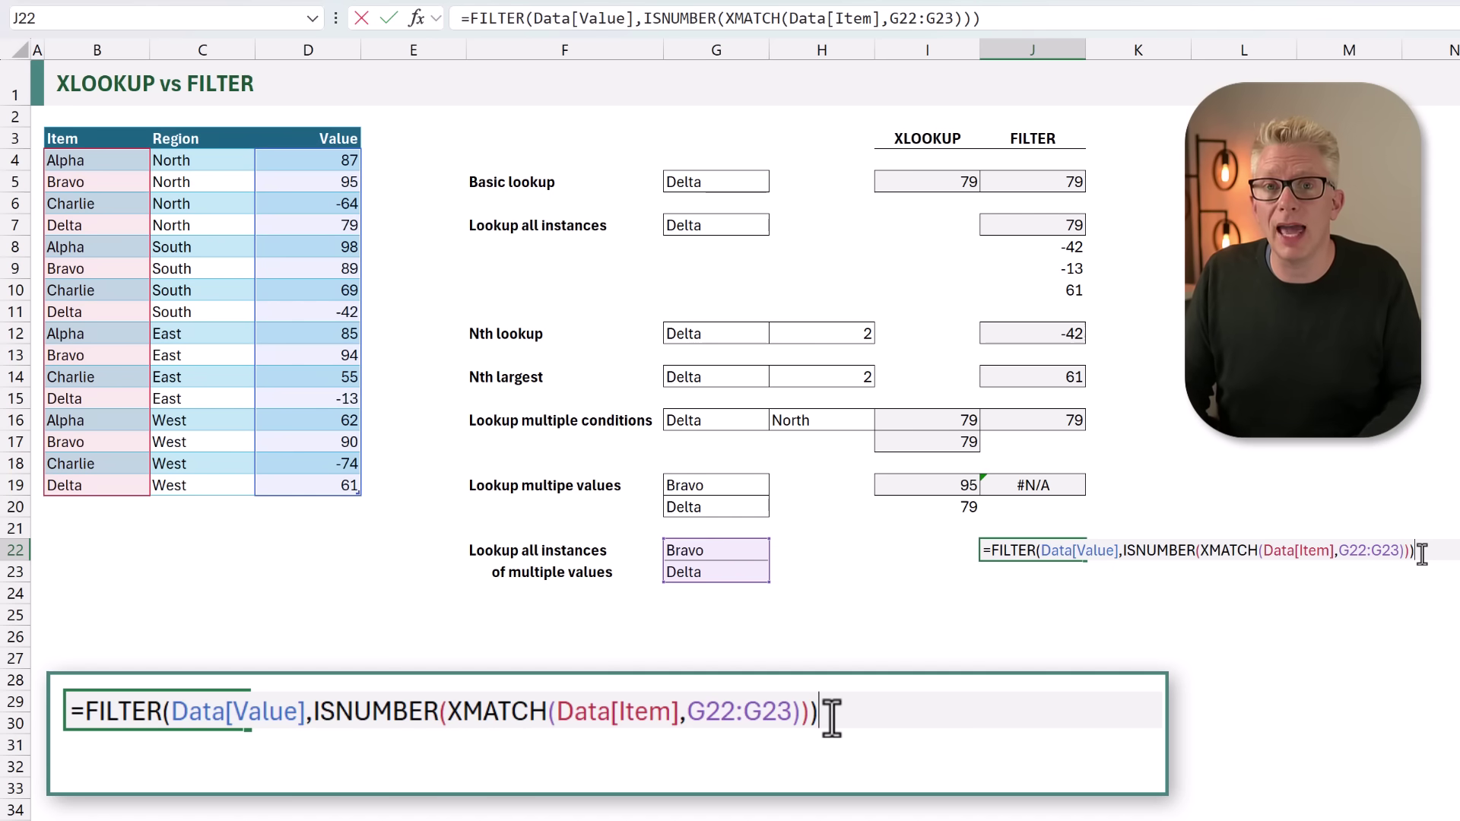
key(Return)
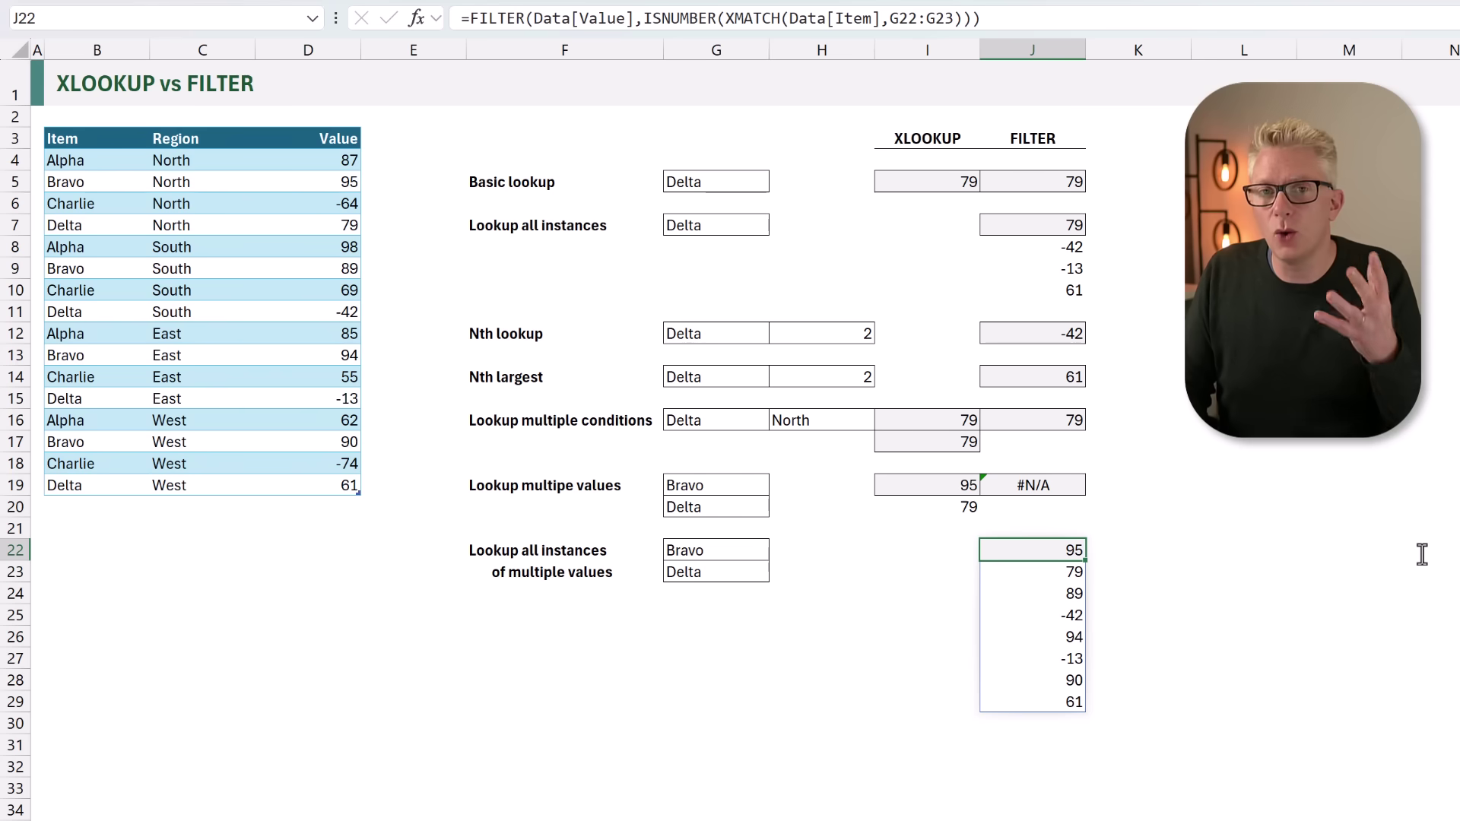